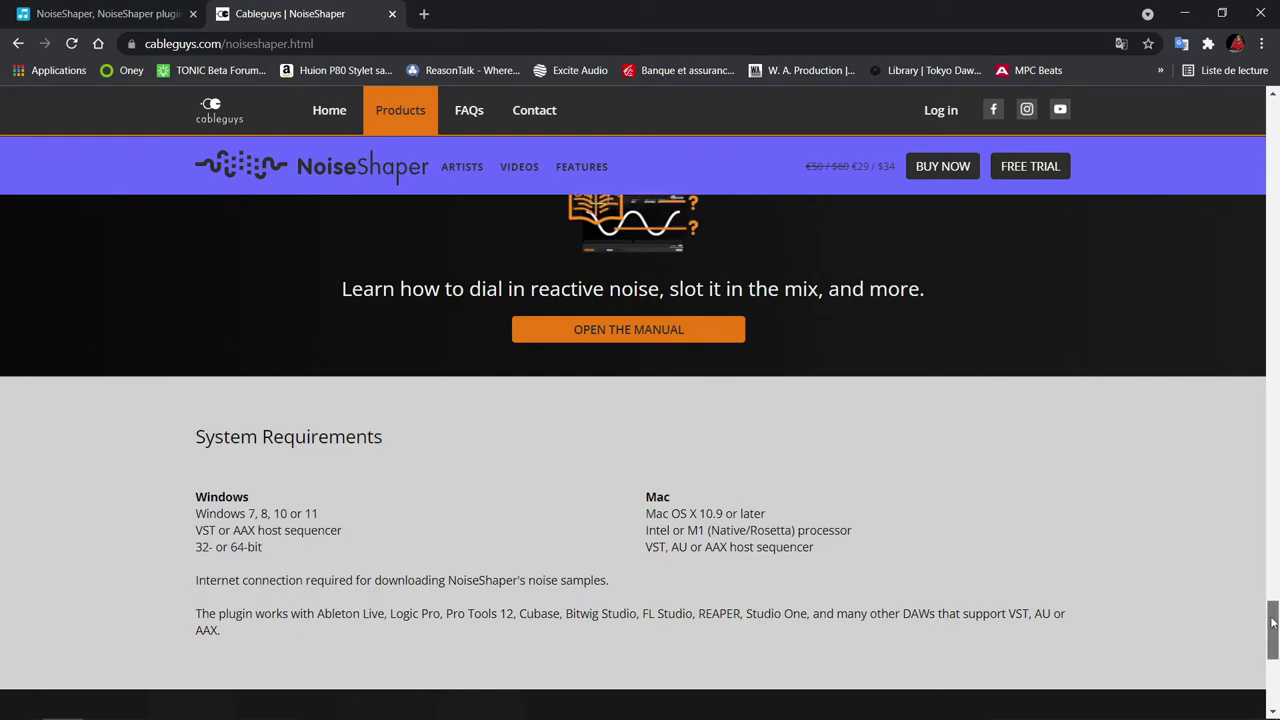
Review the NoiseShaper offer on the Cableguys page and compare it with its price on the Plugin Boutique product page
scroll(1240, 565, up, 1)
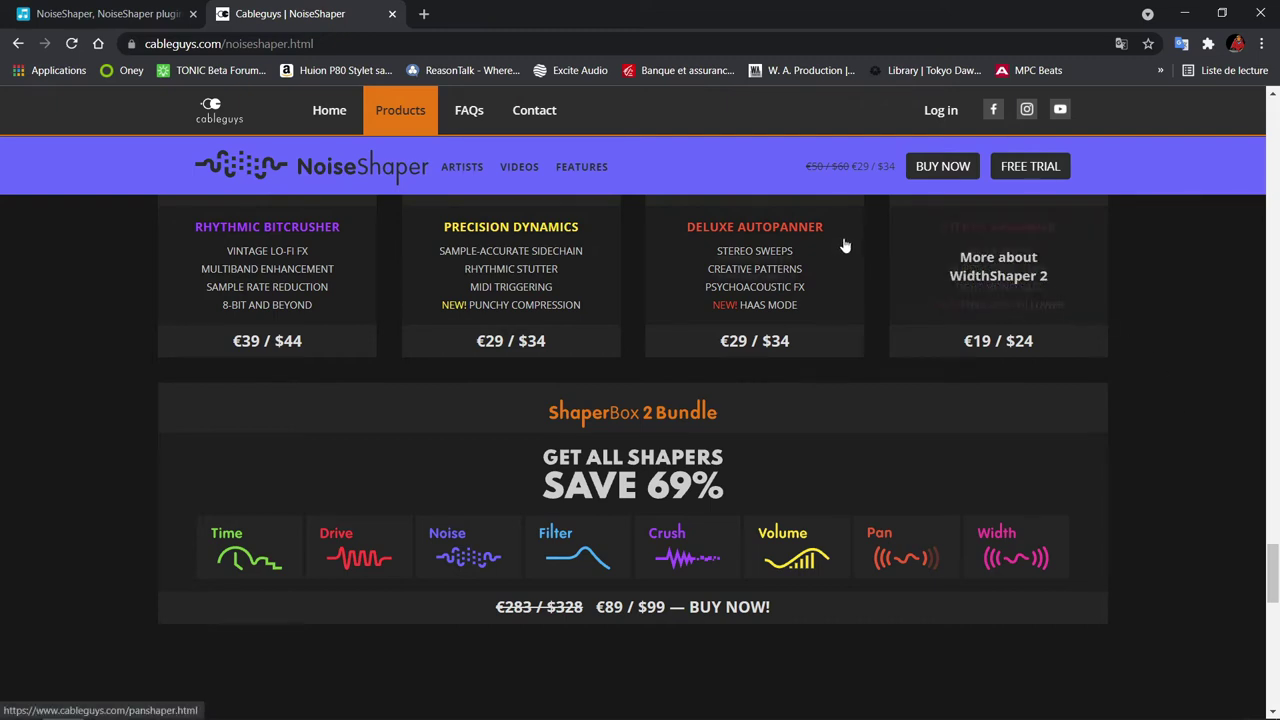
click(120, 13)
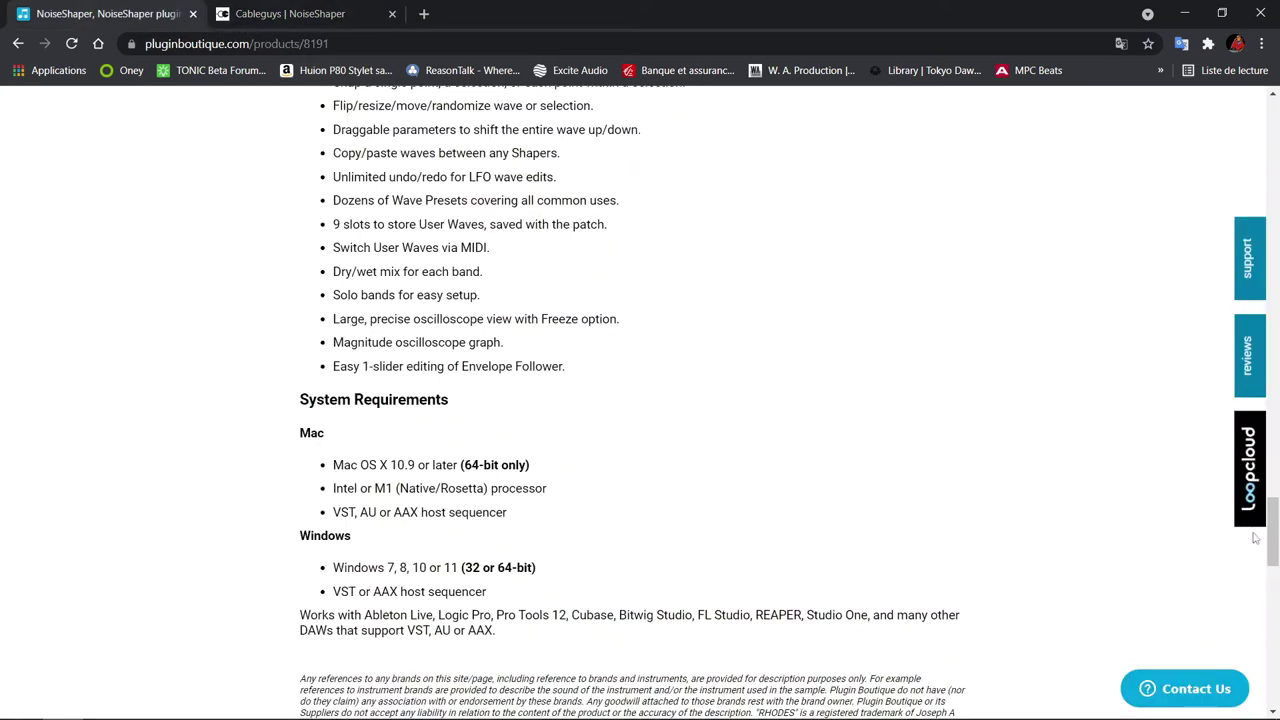
drag(1273, 547, 1273, 140)
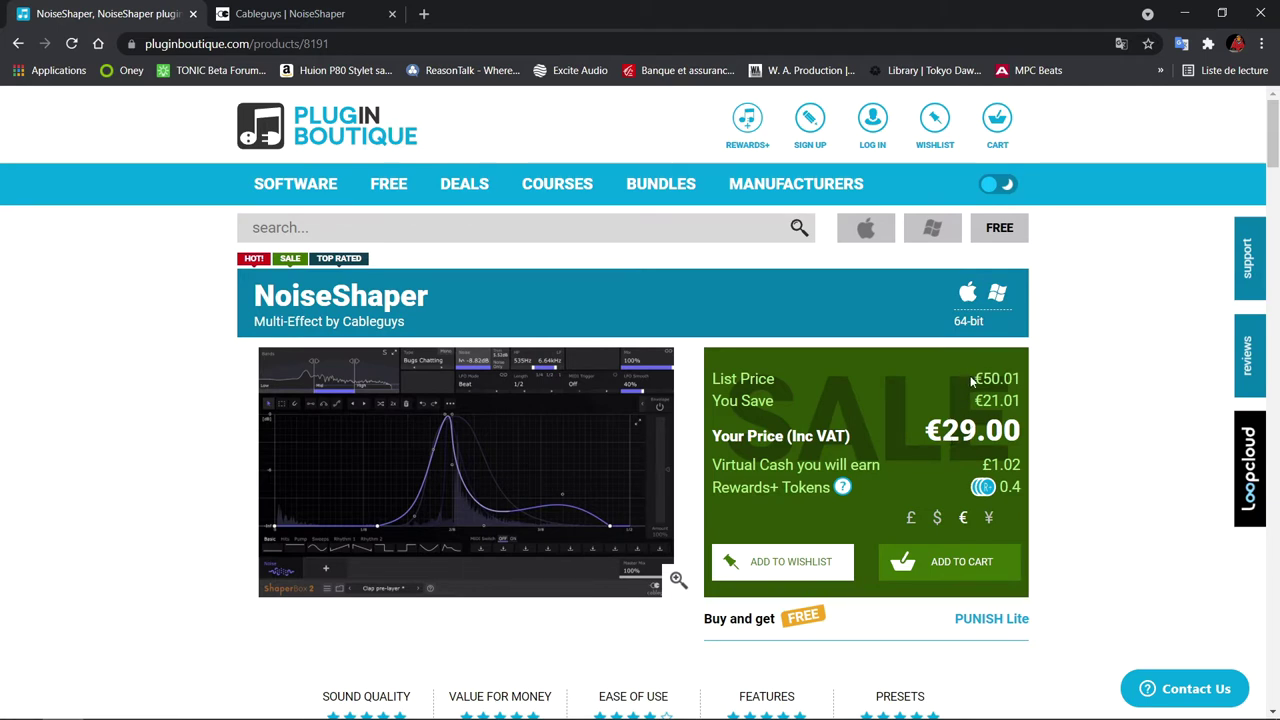
drag(1275, 150, 1275, 200)
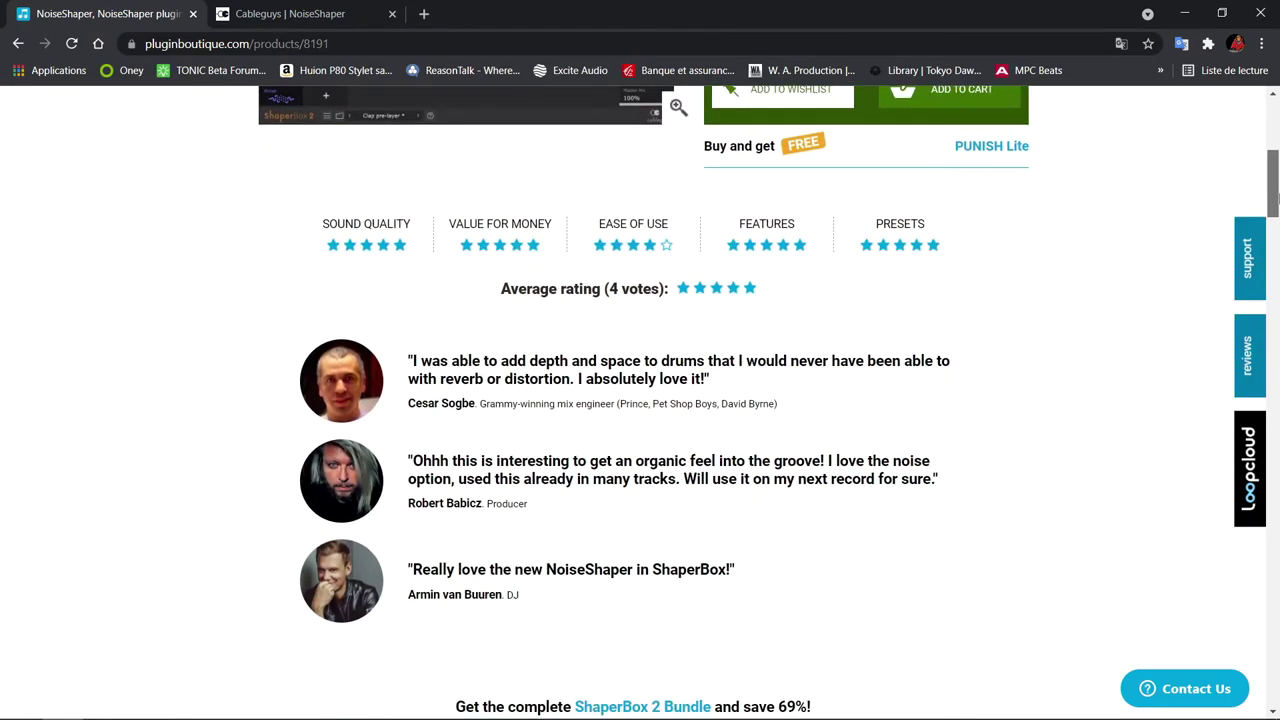
Read through the NoiseShaper description, feature sections and full specification list on the Plugin Boutique product page
scroll(630, 685, down, 5)
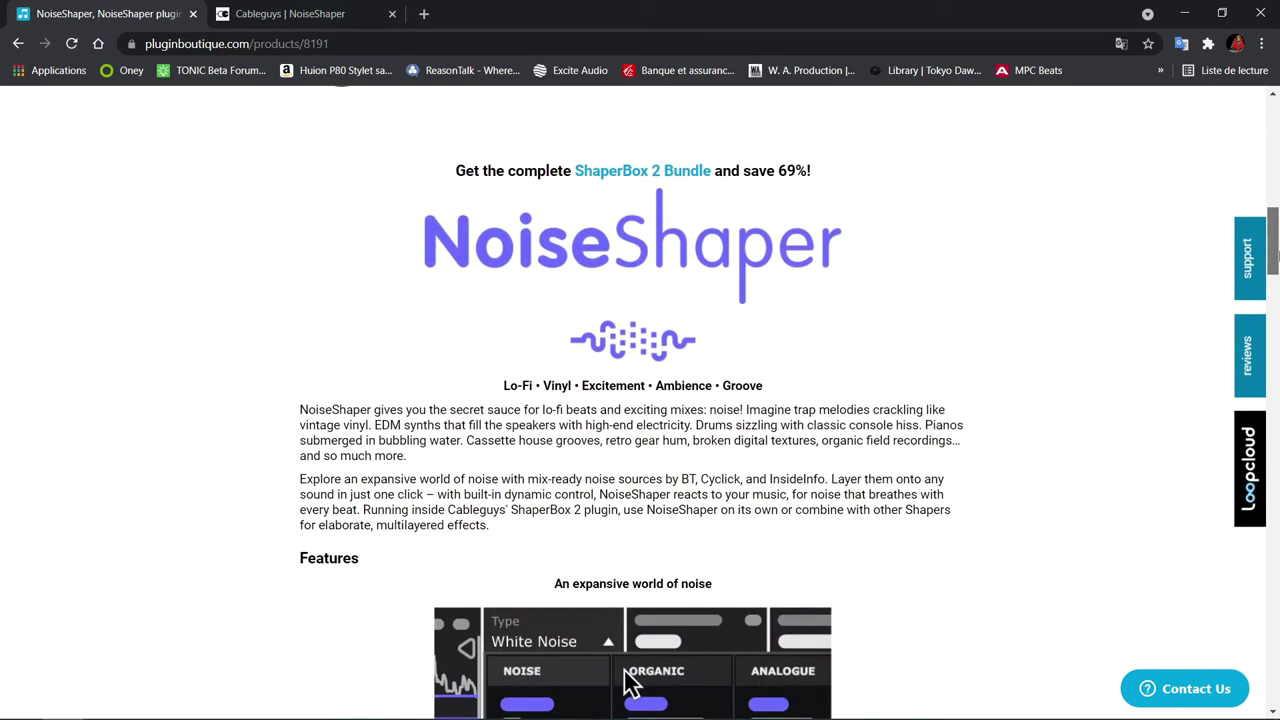
drag(1274, 243, 1274, 249)
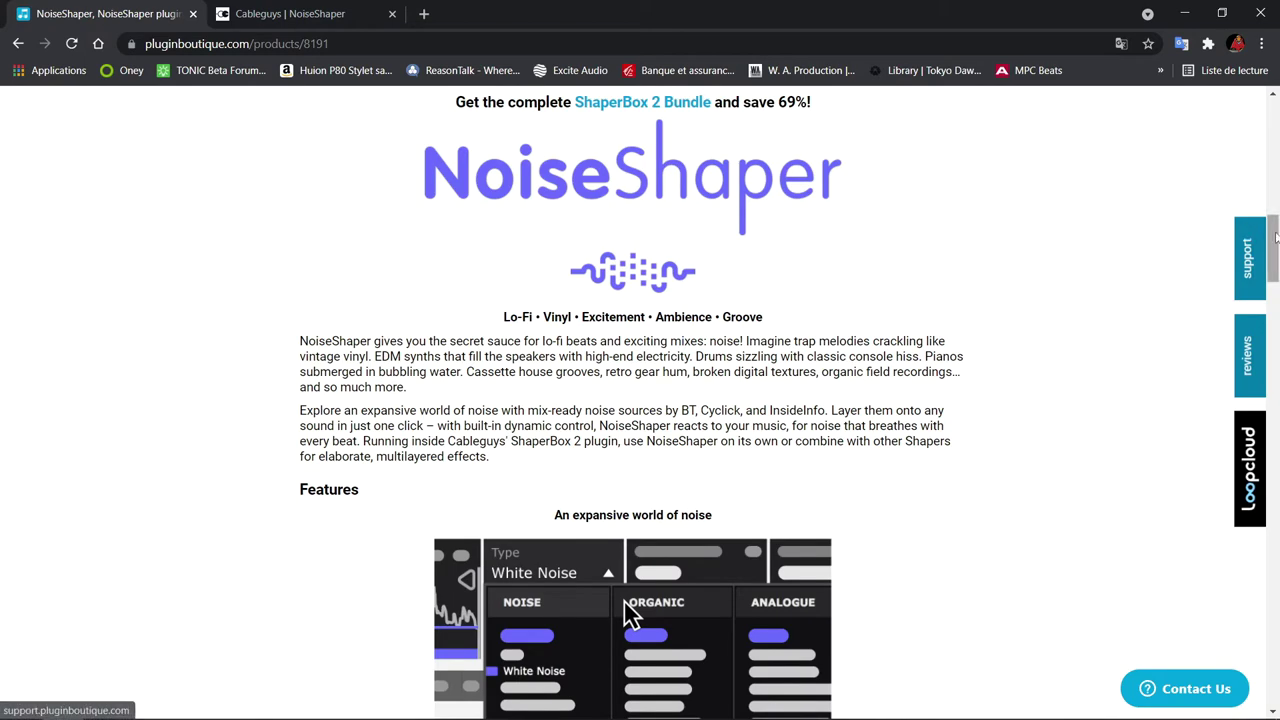
scroll(1268, 260, down, 3)
scroll(640, 400, down, 4)
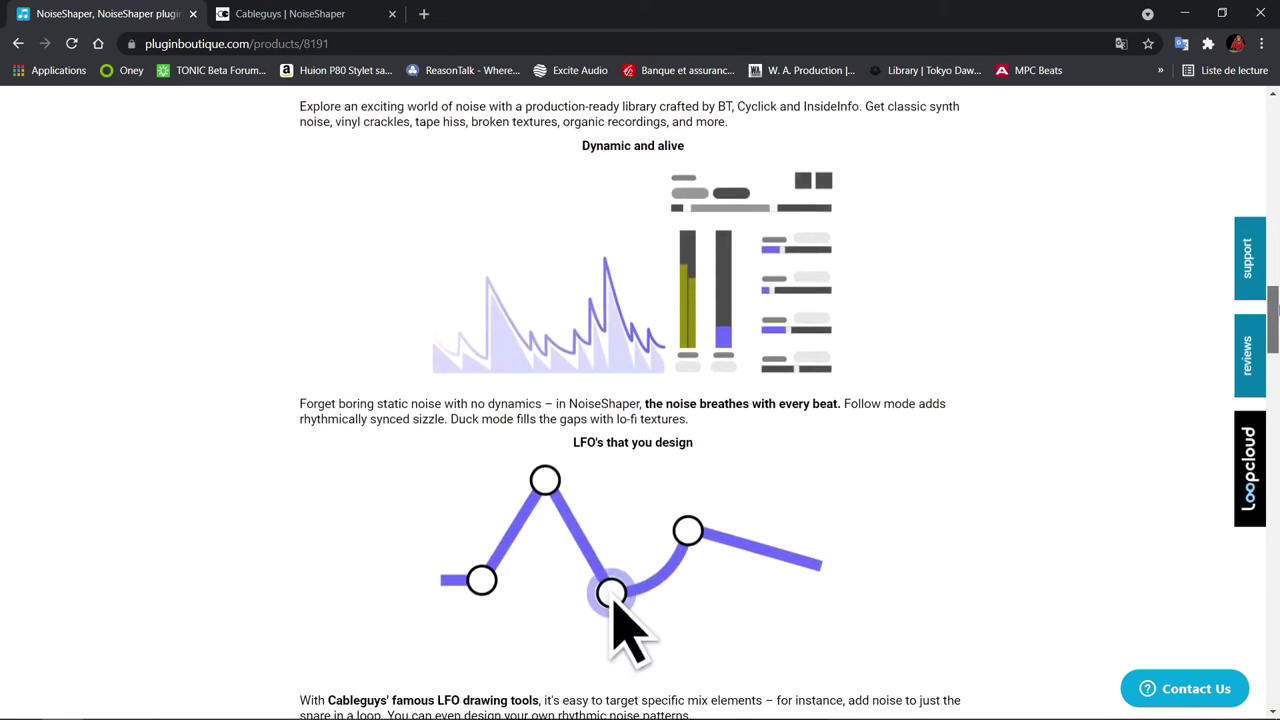
scroll(640, 400, down, 5)
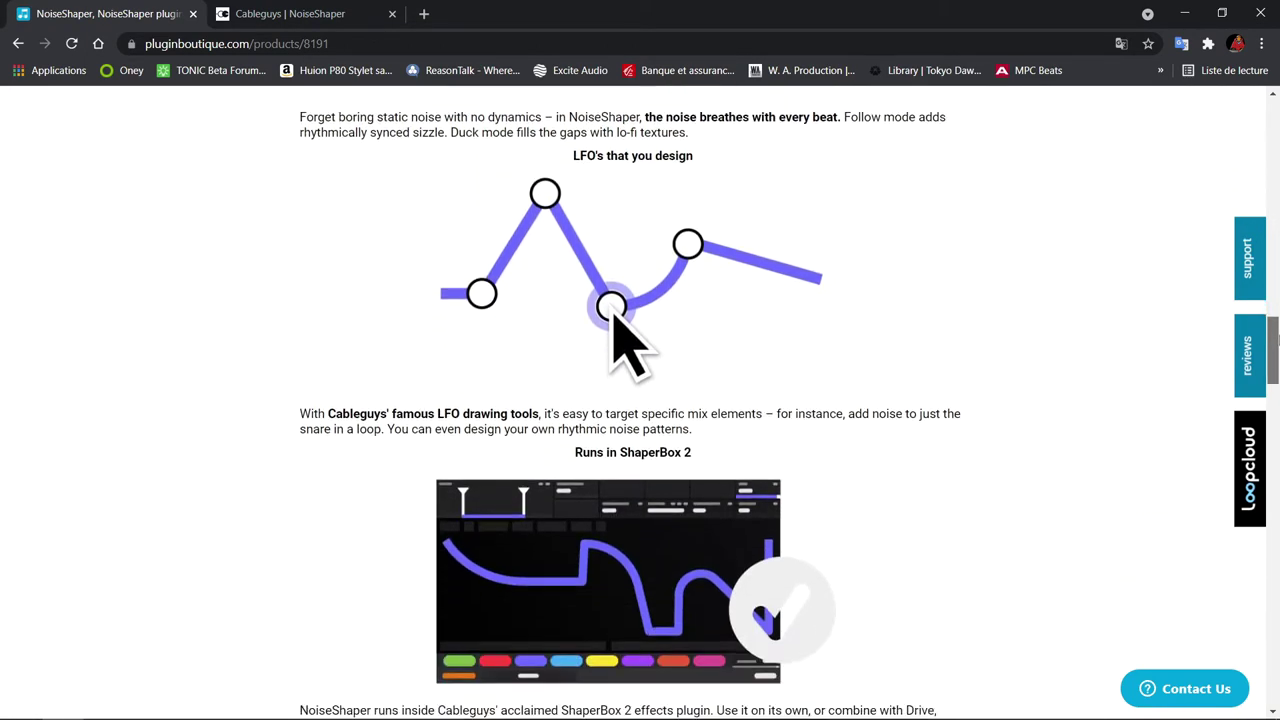
scroll(640, 400, down, 6)
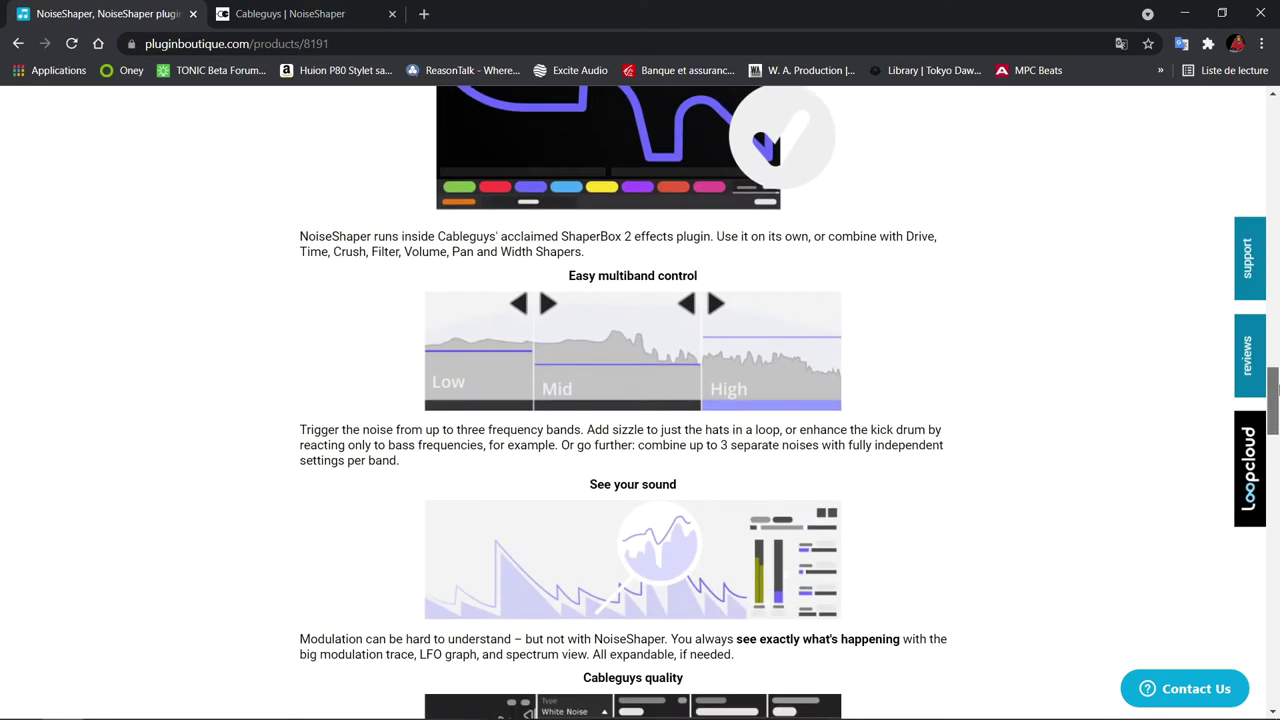
scroll(640, 400, down, 1)
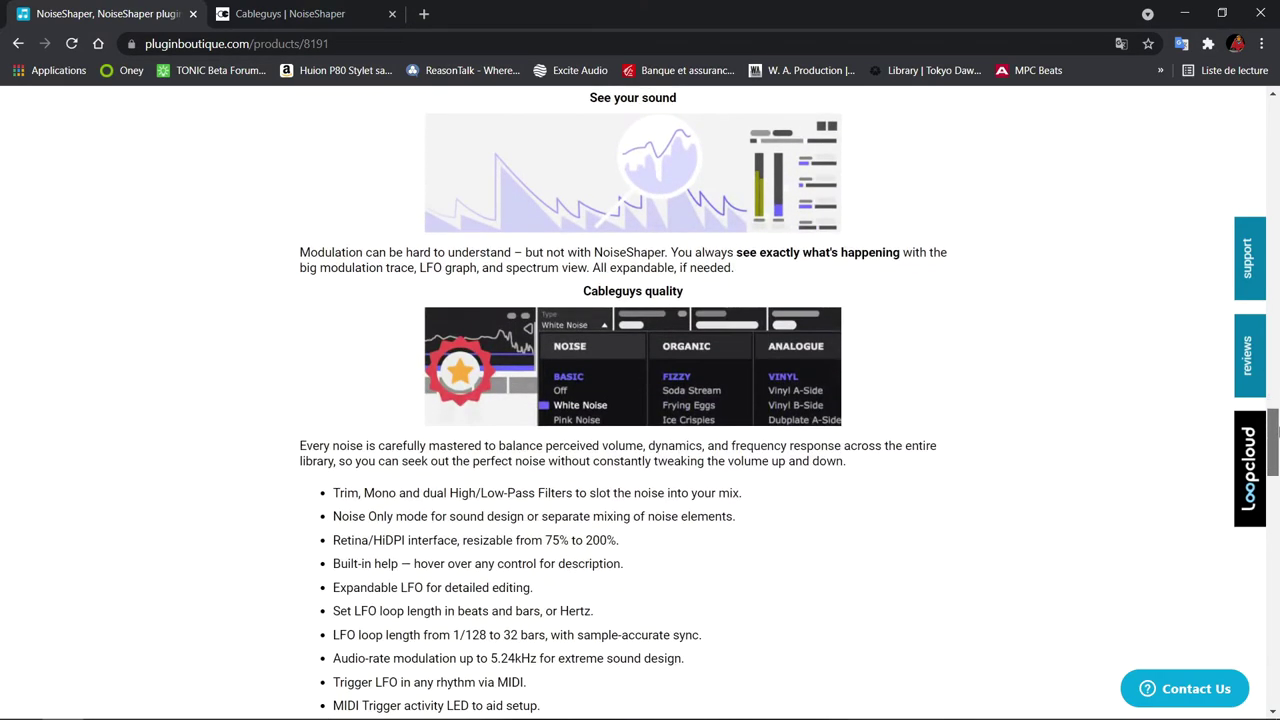
scroll(640, 400, down, 4)
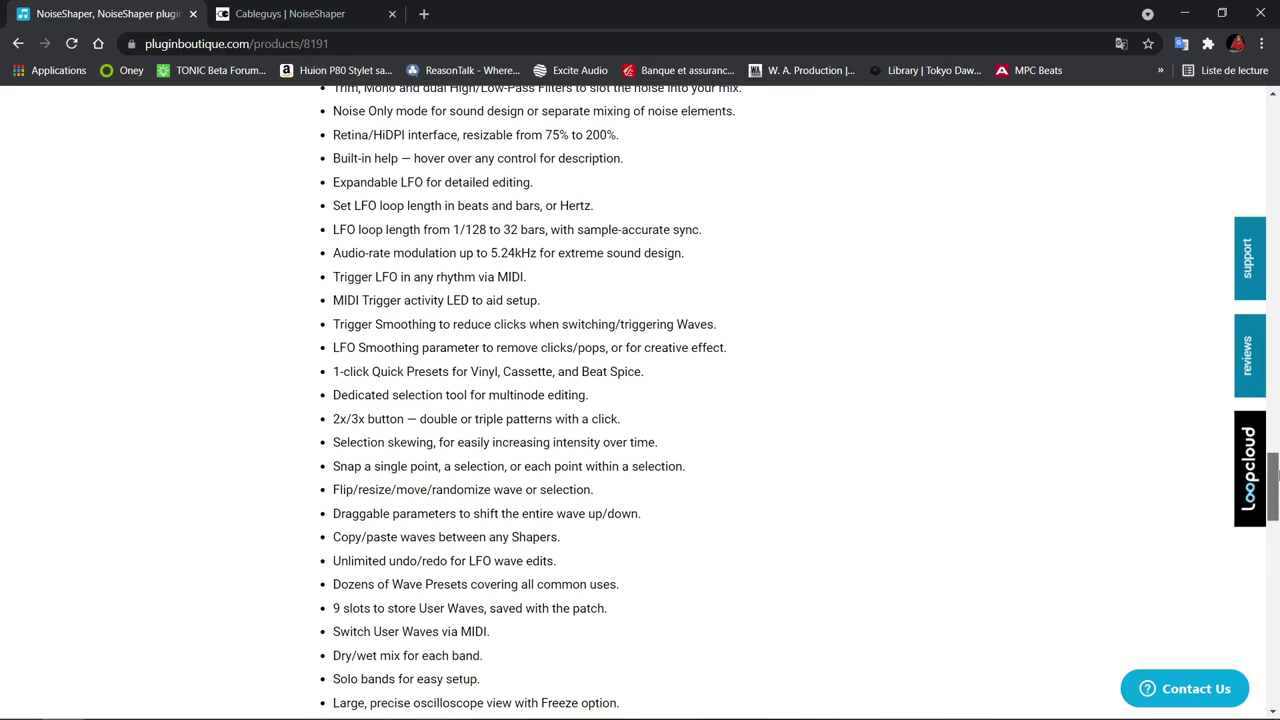
scroll(640, 400, down, 1)
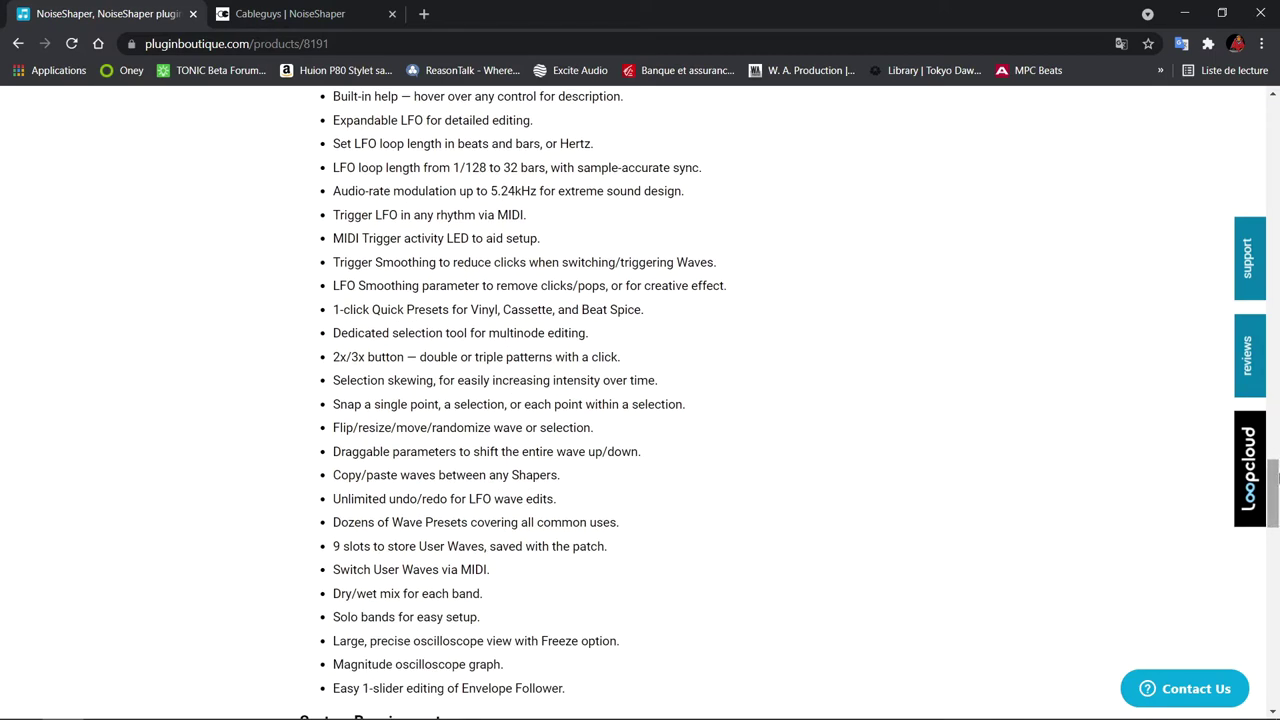
scroll(1276, 478, up, 10)
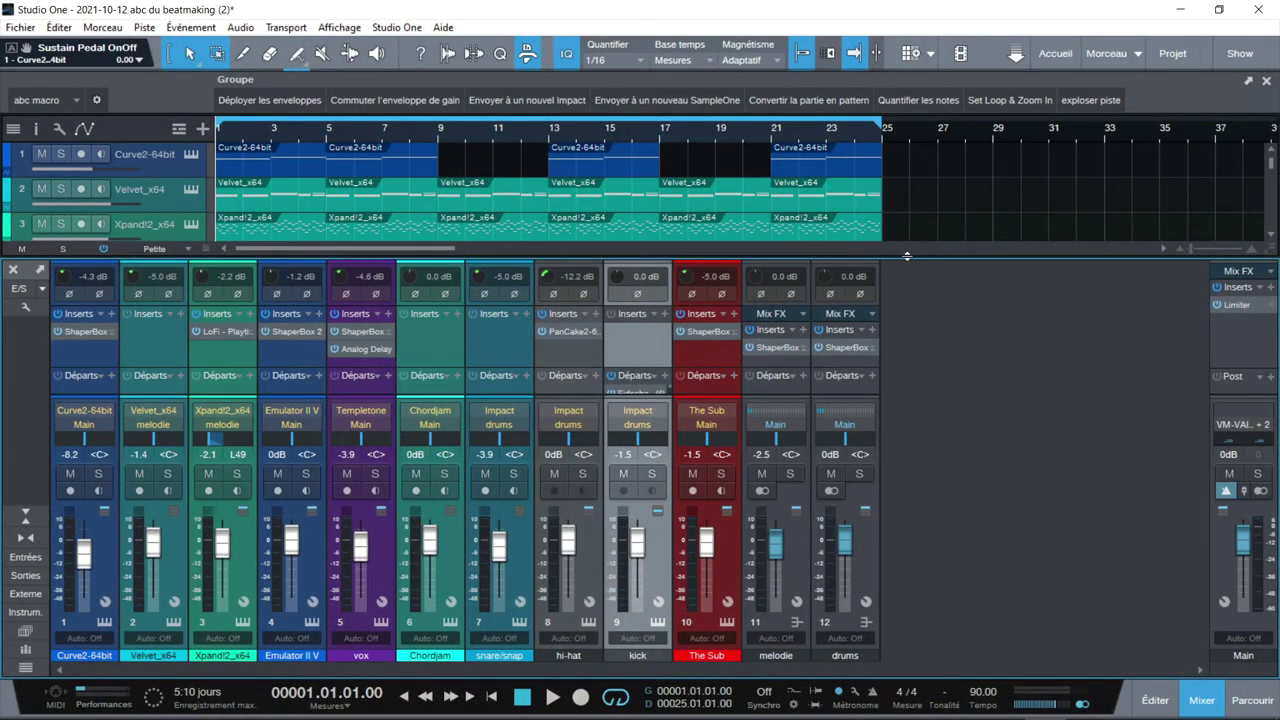
Hide the mixer and review the song's instruments one by one: Curve 2, Impact XT, Velvet, Chordjam, Xpand!2, The Sub, Emulator II V and Templetone
key(F3)
click(191, 156)
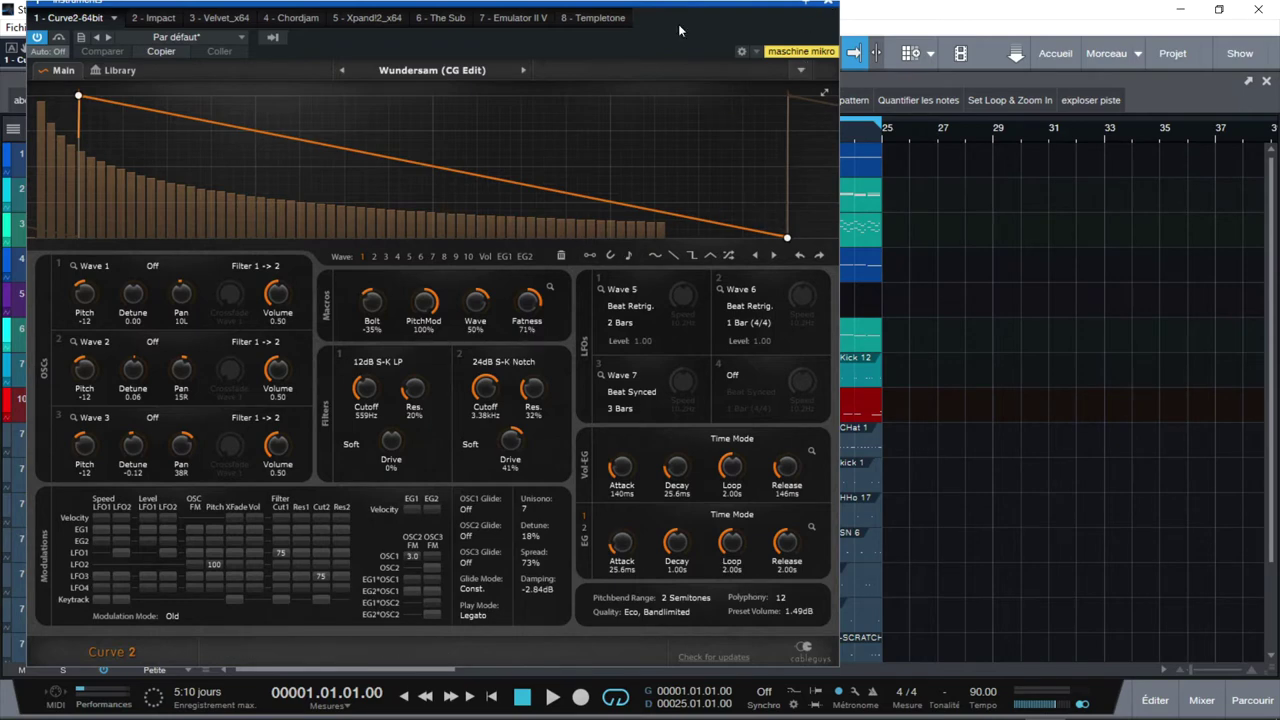
click(152, 19)
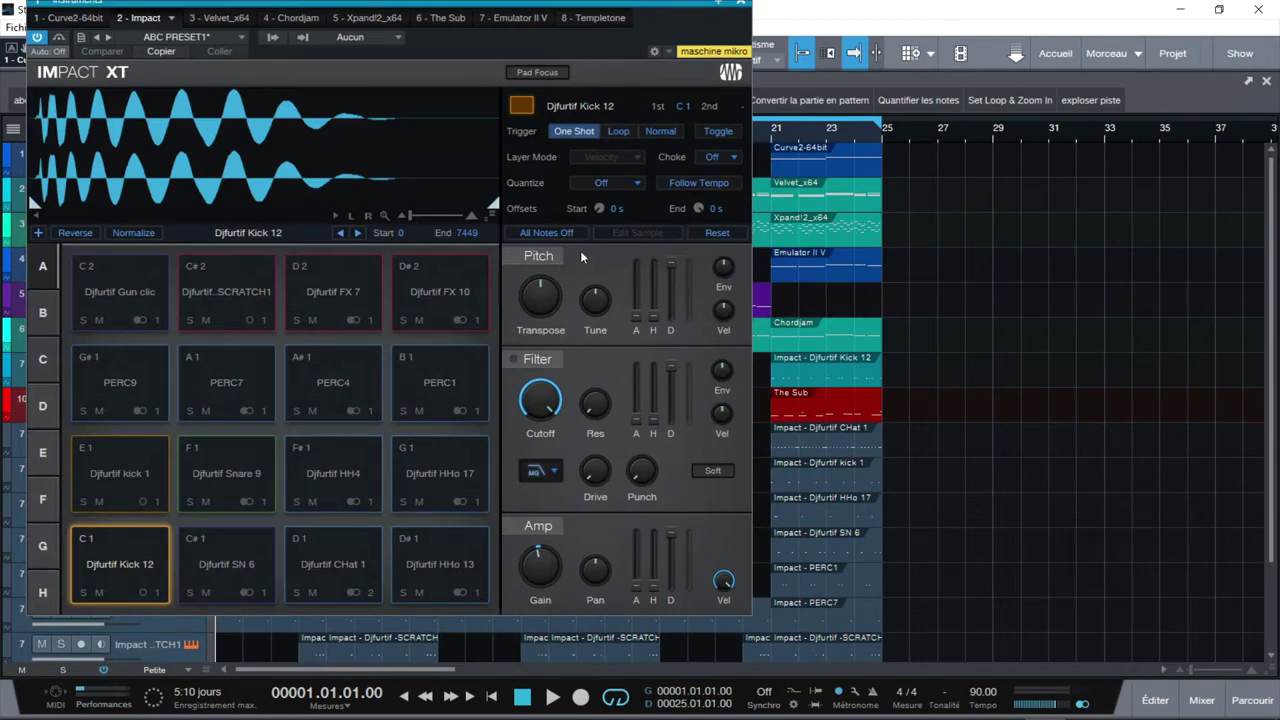
click(236, 16)
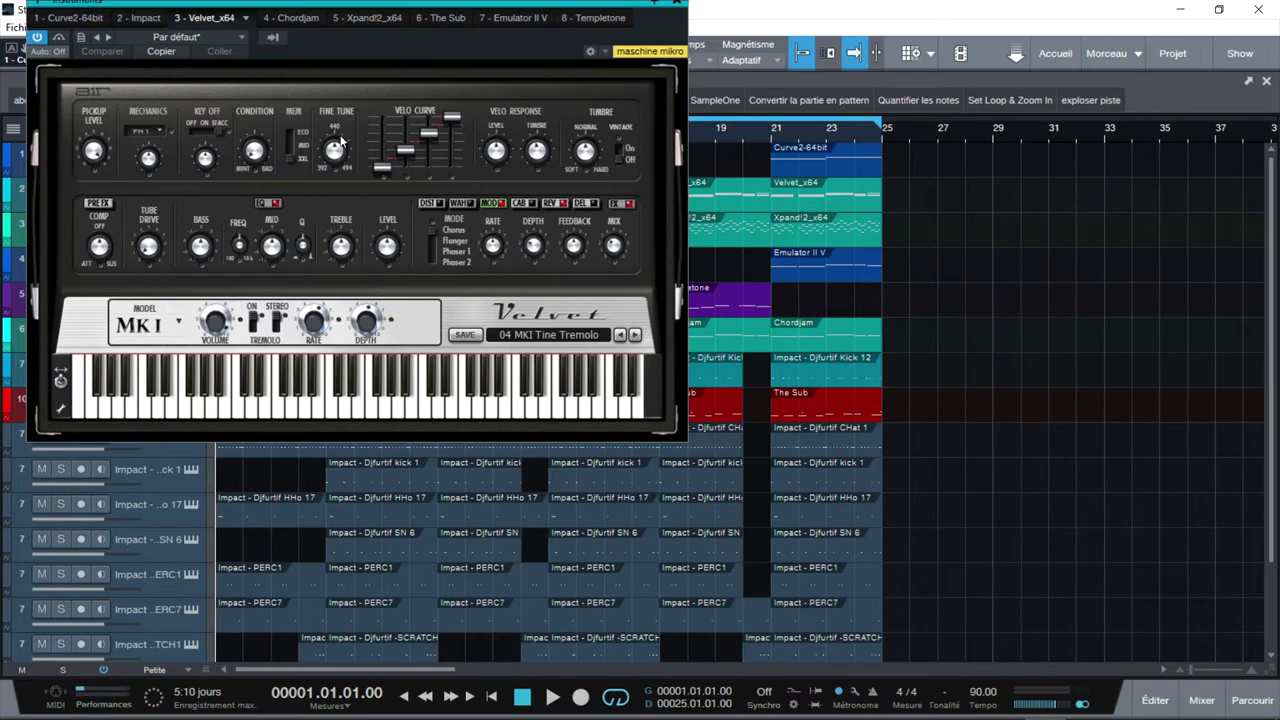
click(298, 22)
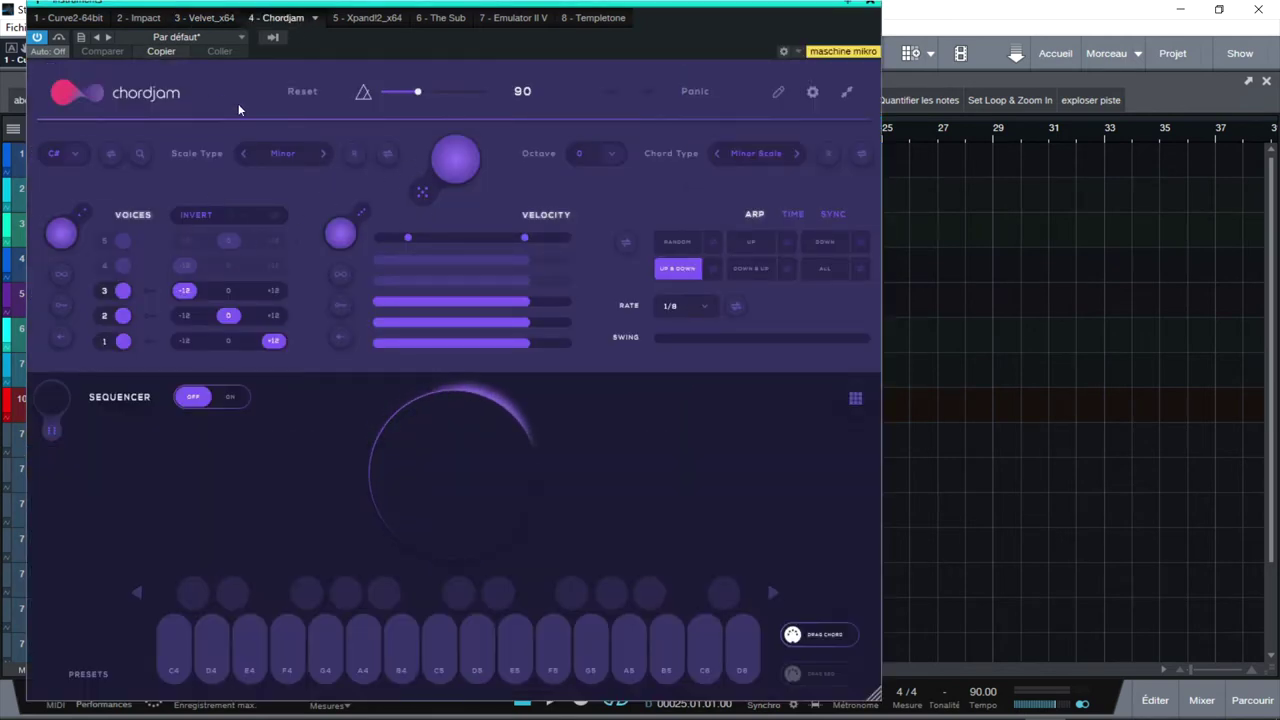
click(352, 18)
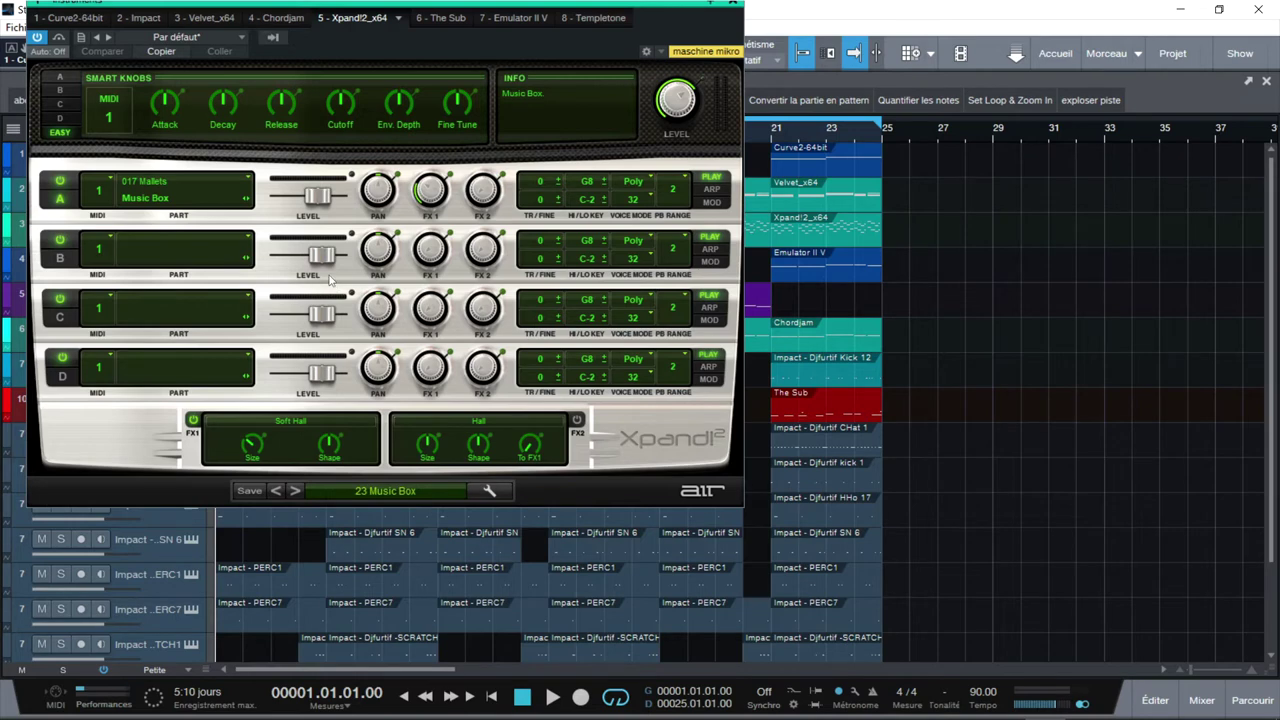
click(441, 18)
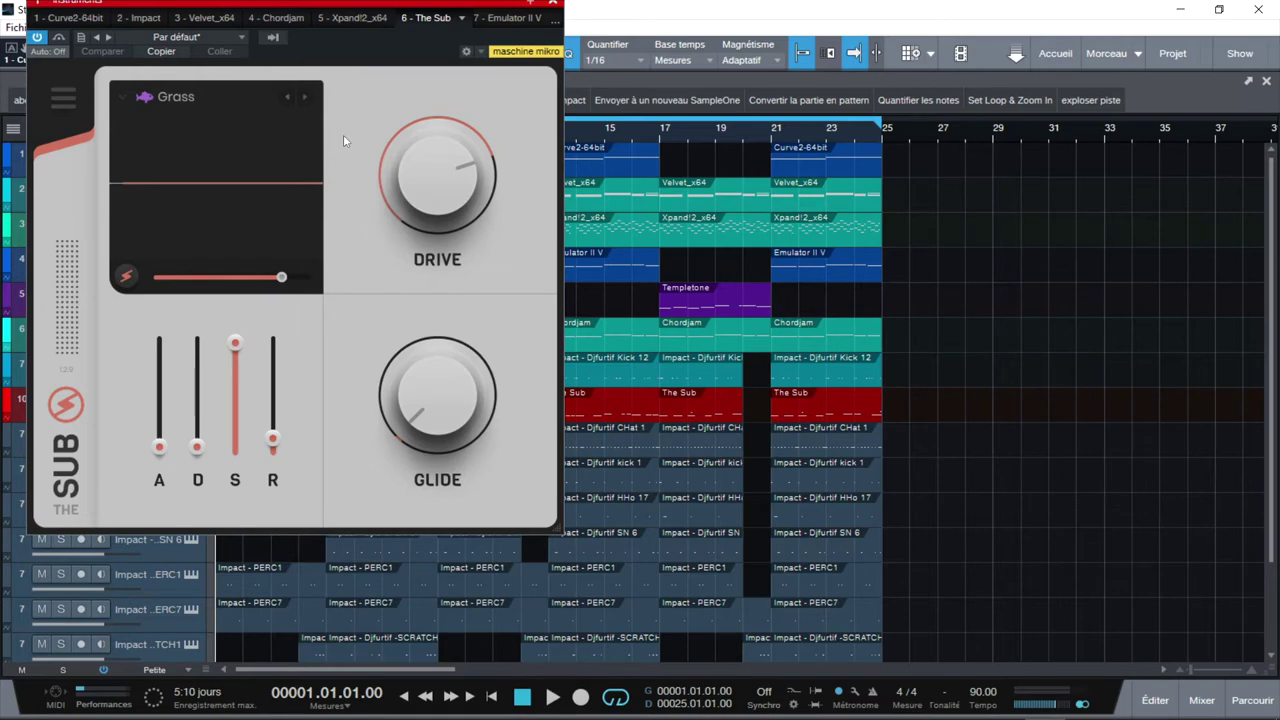
click(505, 20)
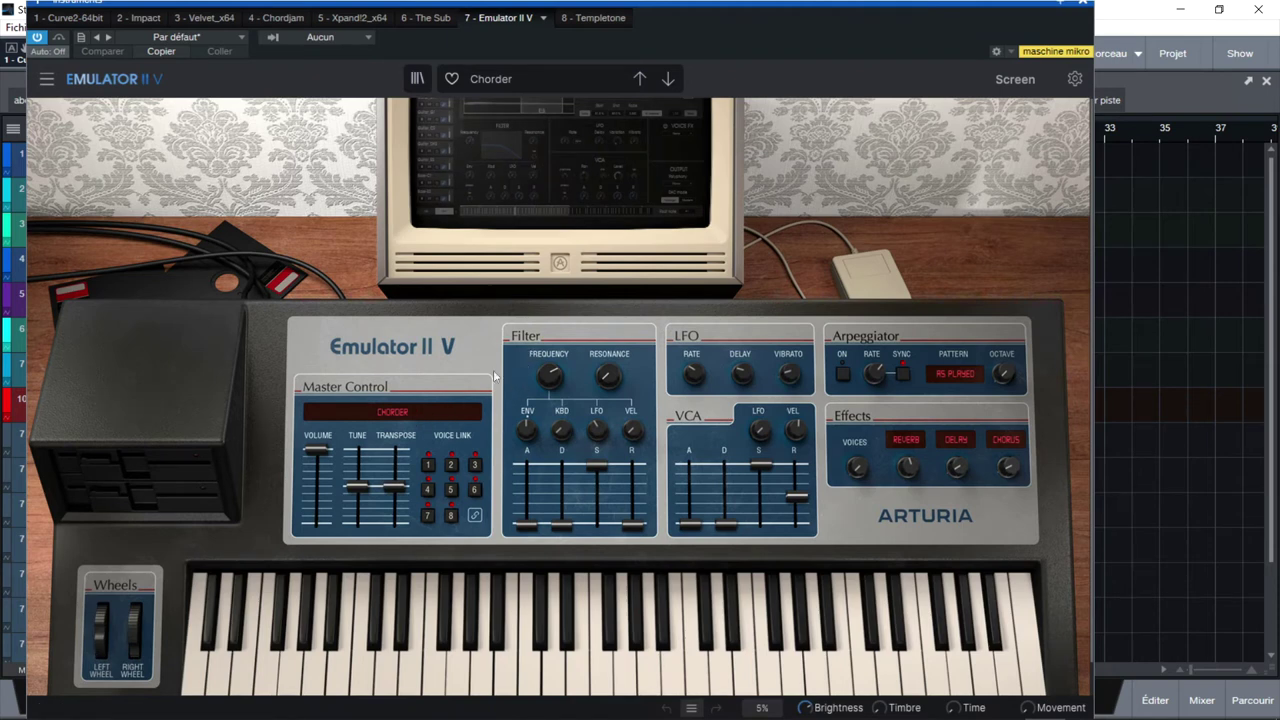
click(594, 18)
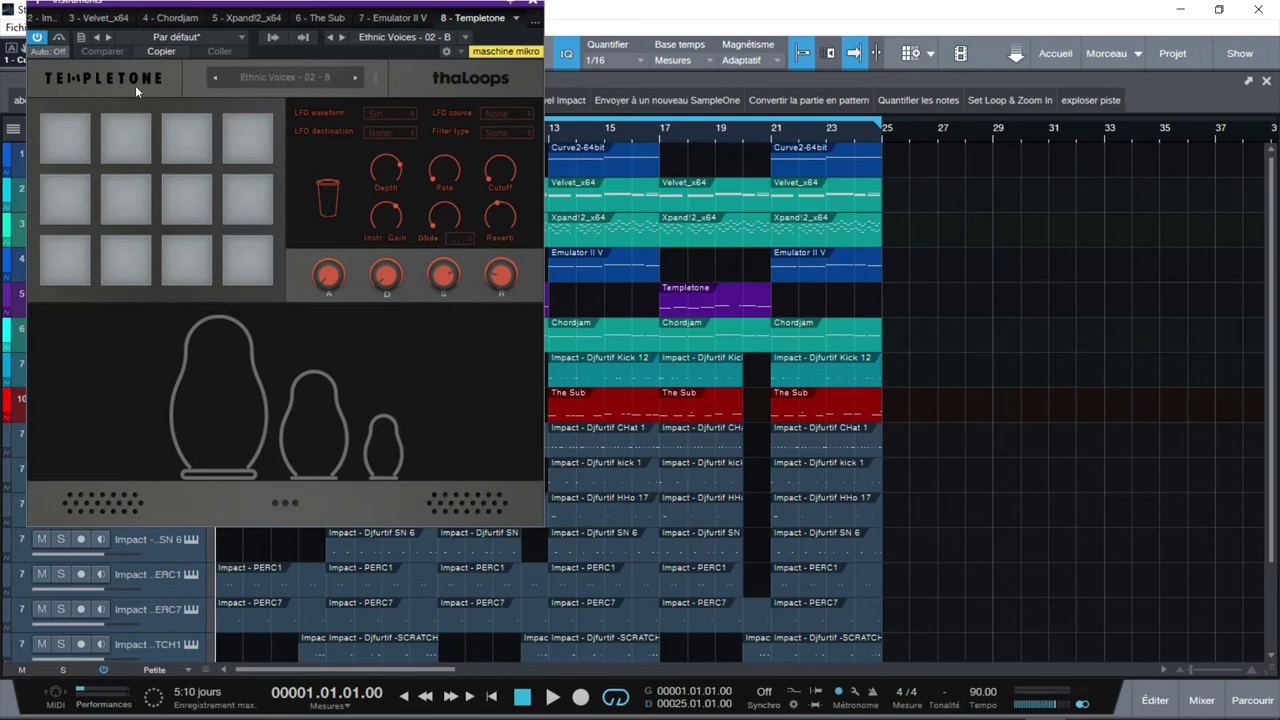
click(535, 5)
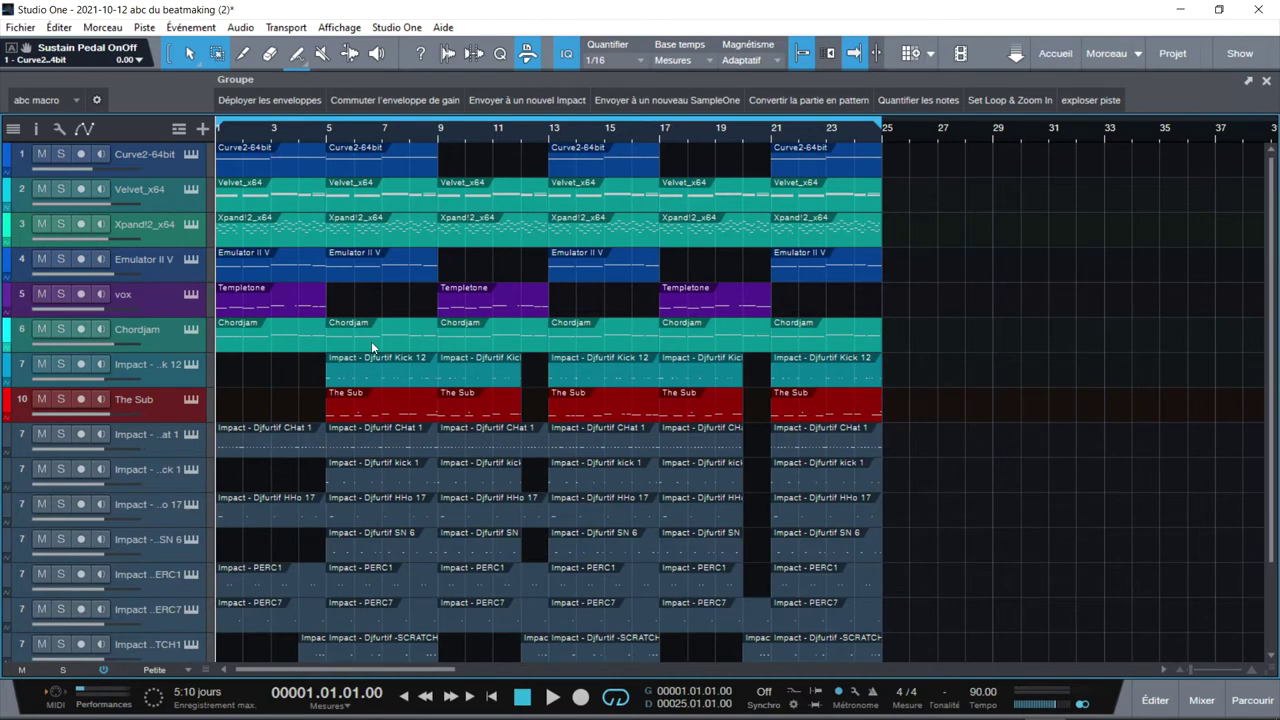
Play the whole arrangement from bar 1, bring up the mixer and stop playback
key(space)
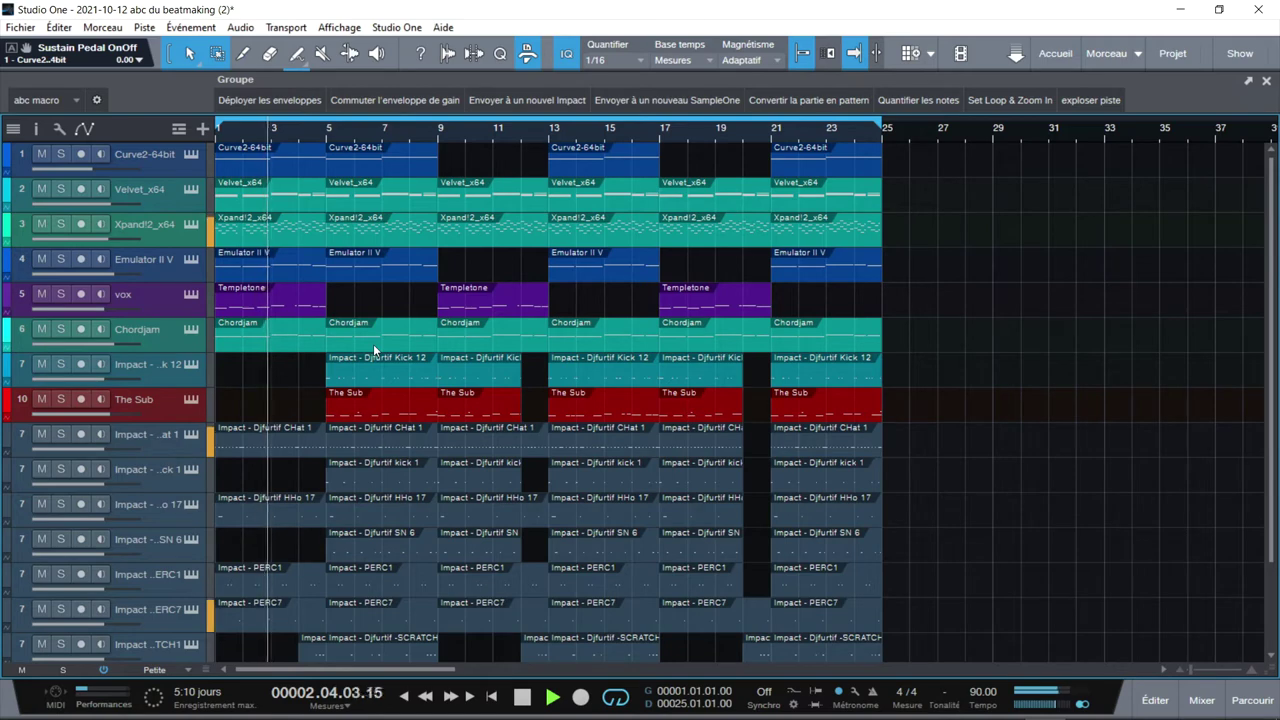
key(F3)
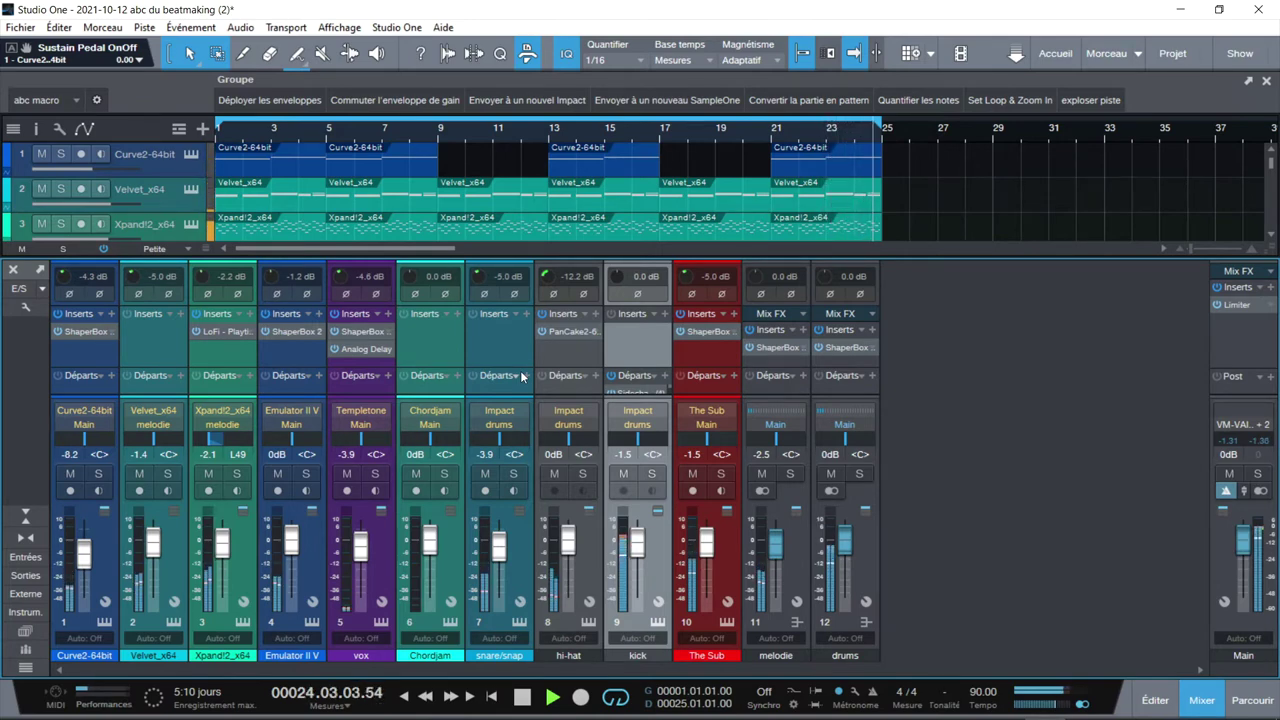
key(space)
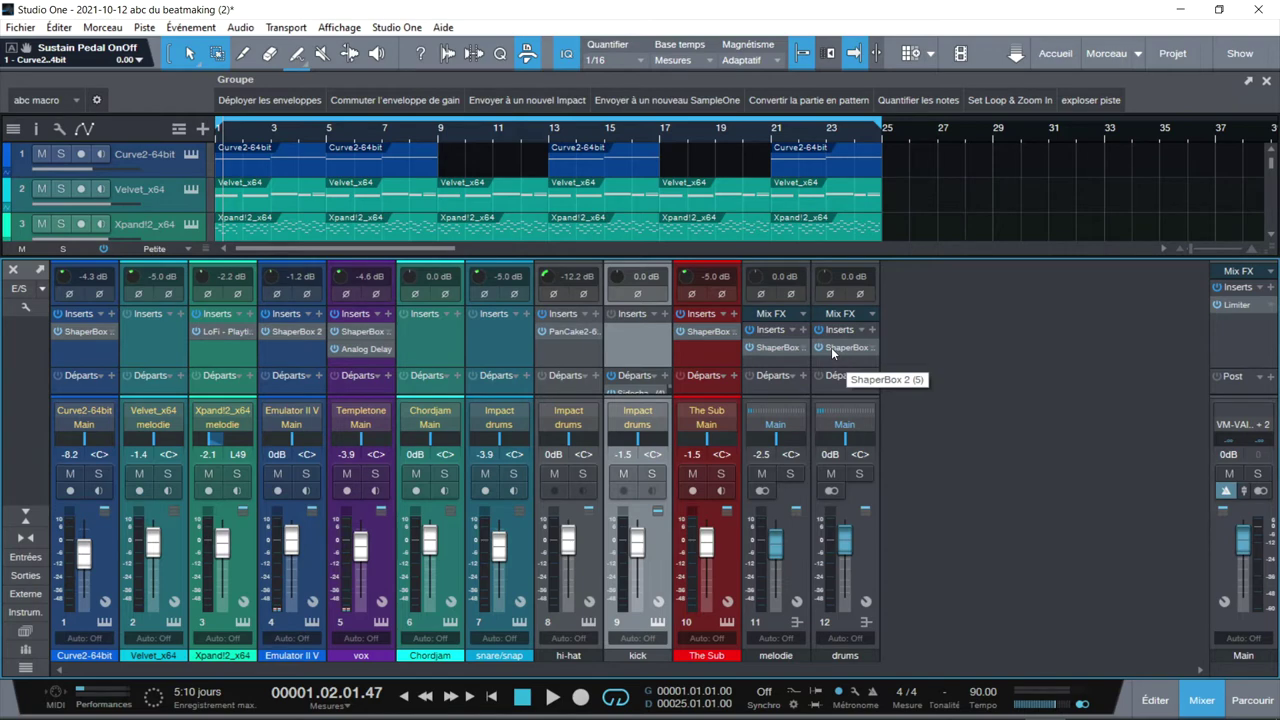
Open the ShaperBox 2 insert on the drums bus, display its Noise shaper and solo the bus
click(831, 347)
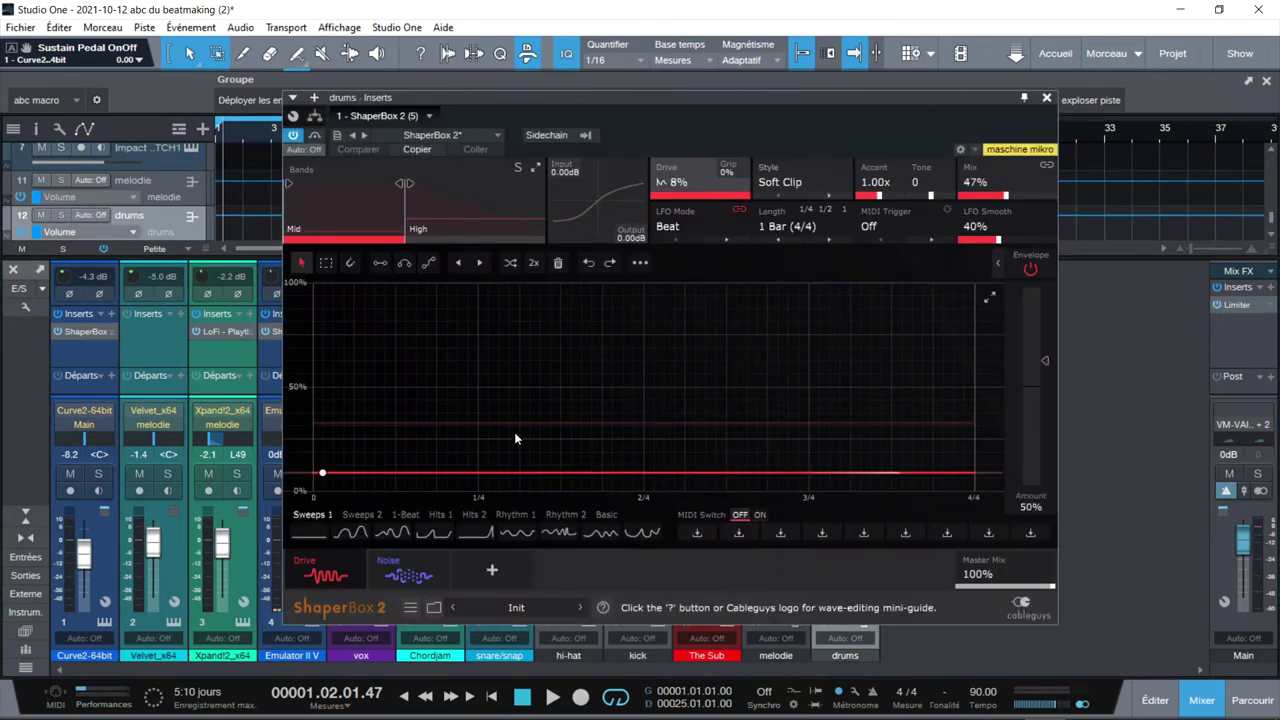
click(401, 560)
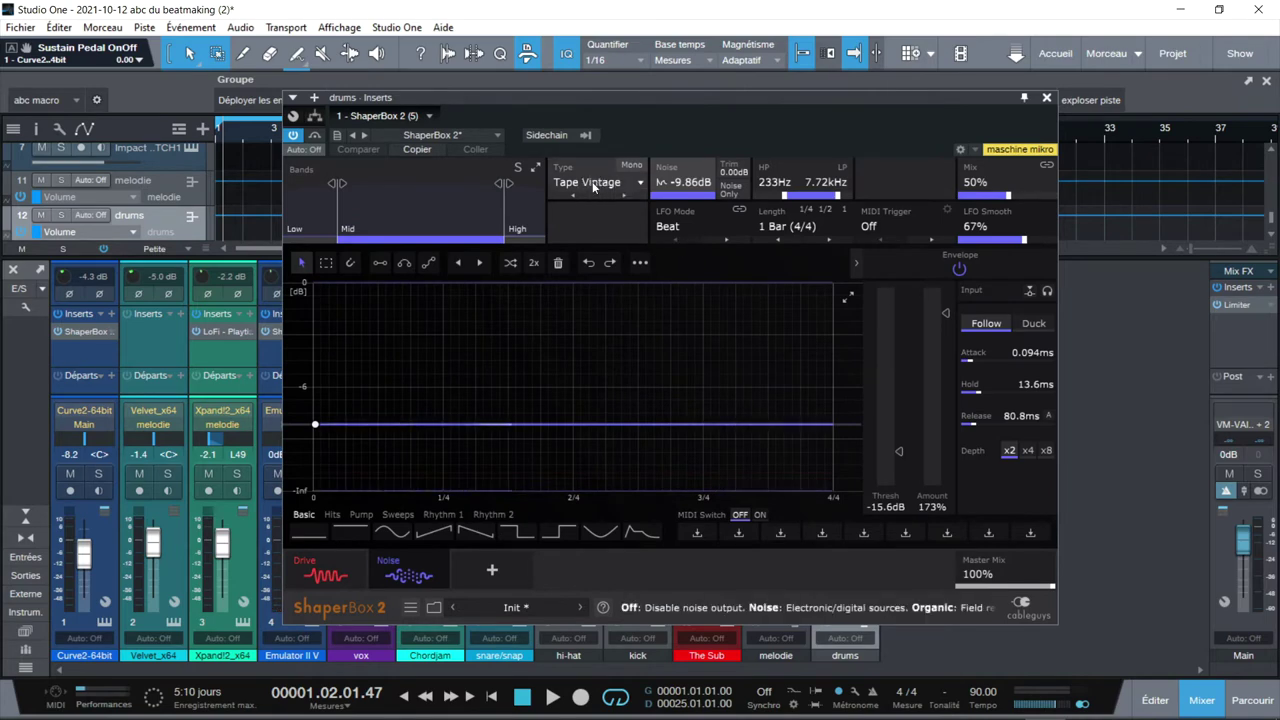
drag(715, 96, 380, 83)
drag(527, 83, 807, 92)
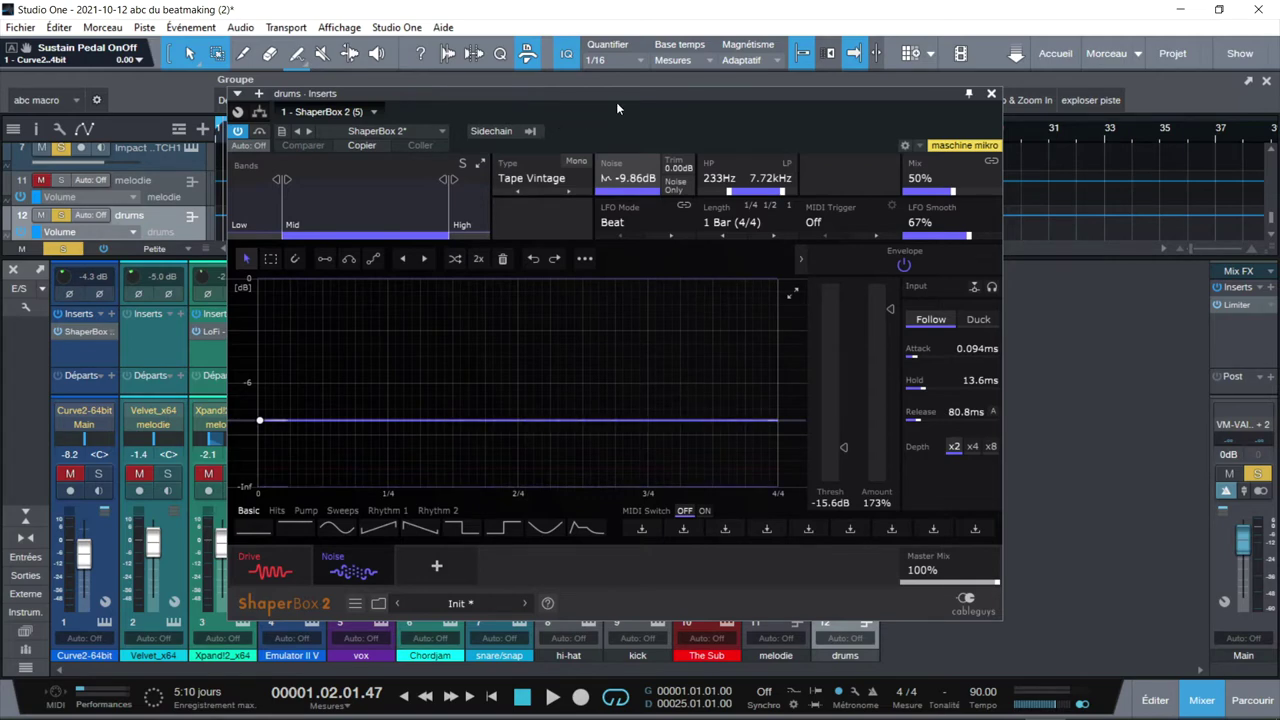
drag(619, 93, 667, 76)
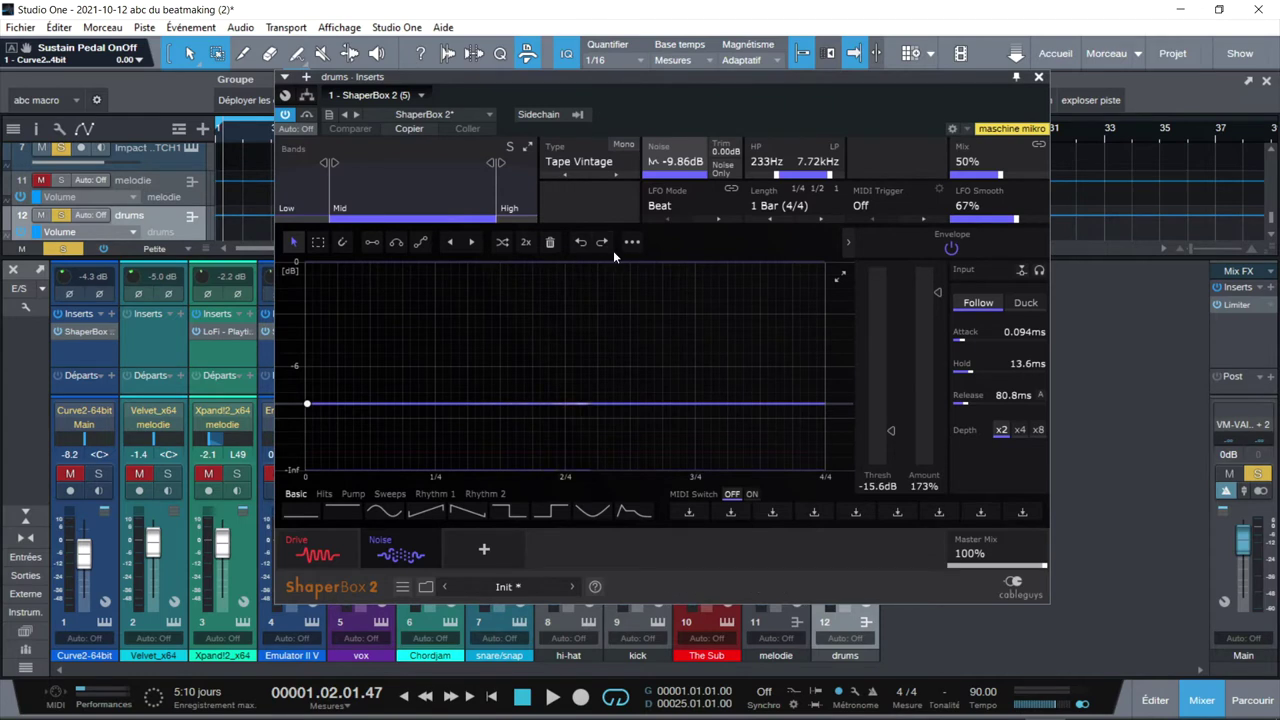
Play the soloed drums bus to hear the Noise shaper's Tape Vintage noise following the beat
key(space)
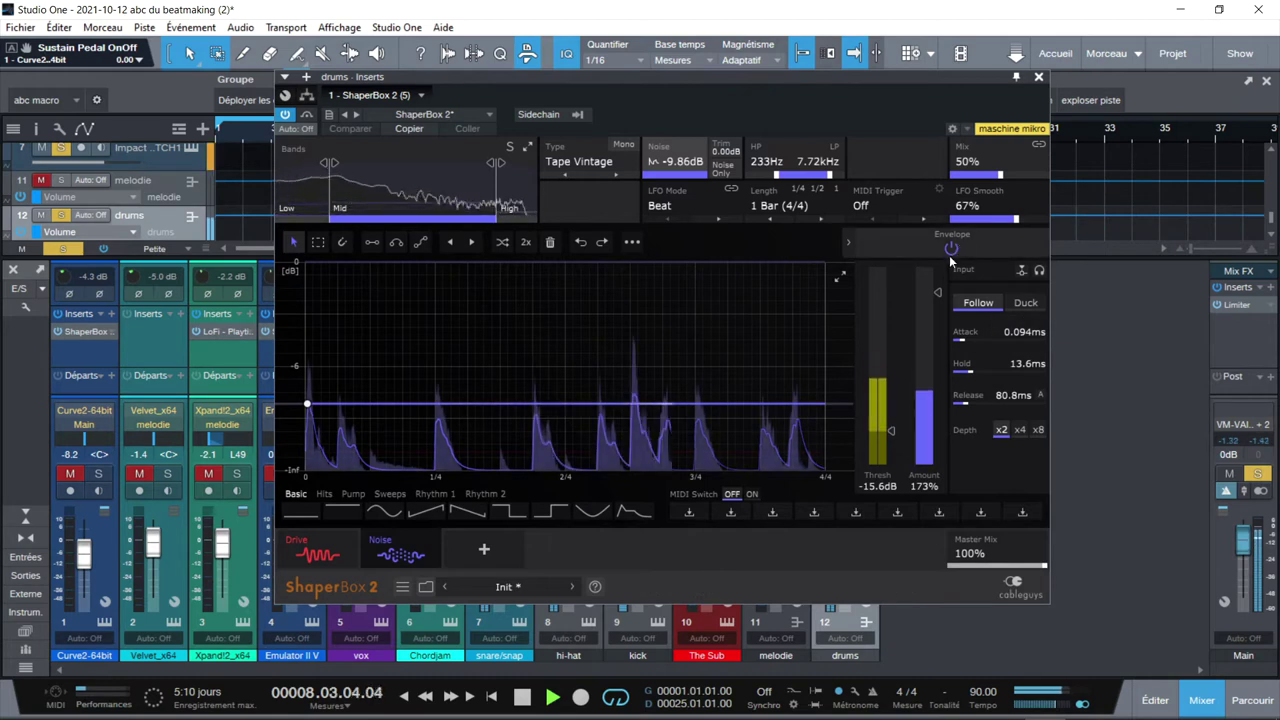
key(space)
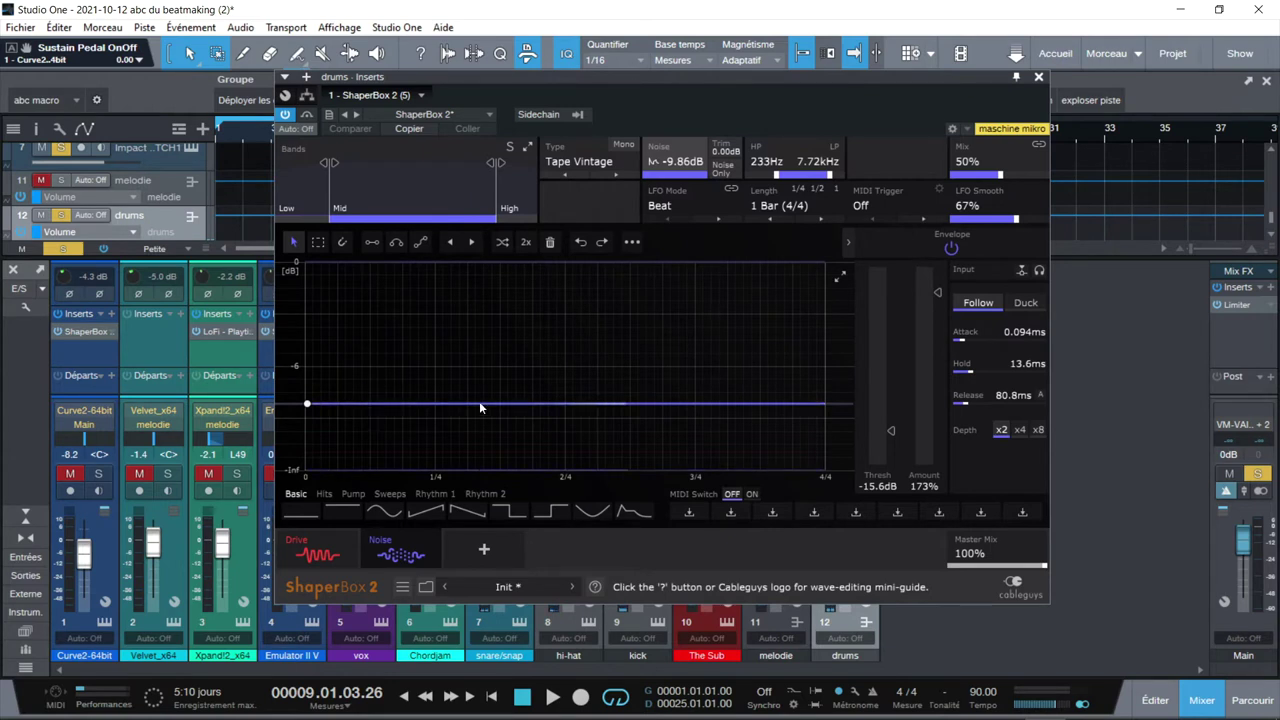
key(space)
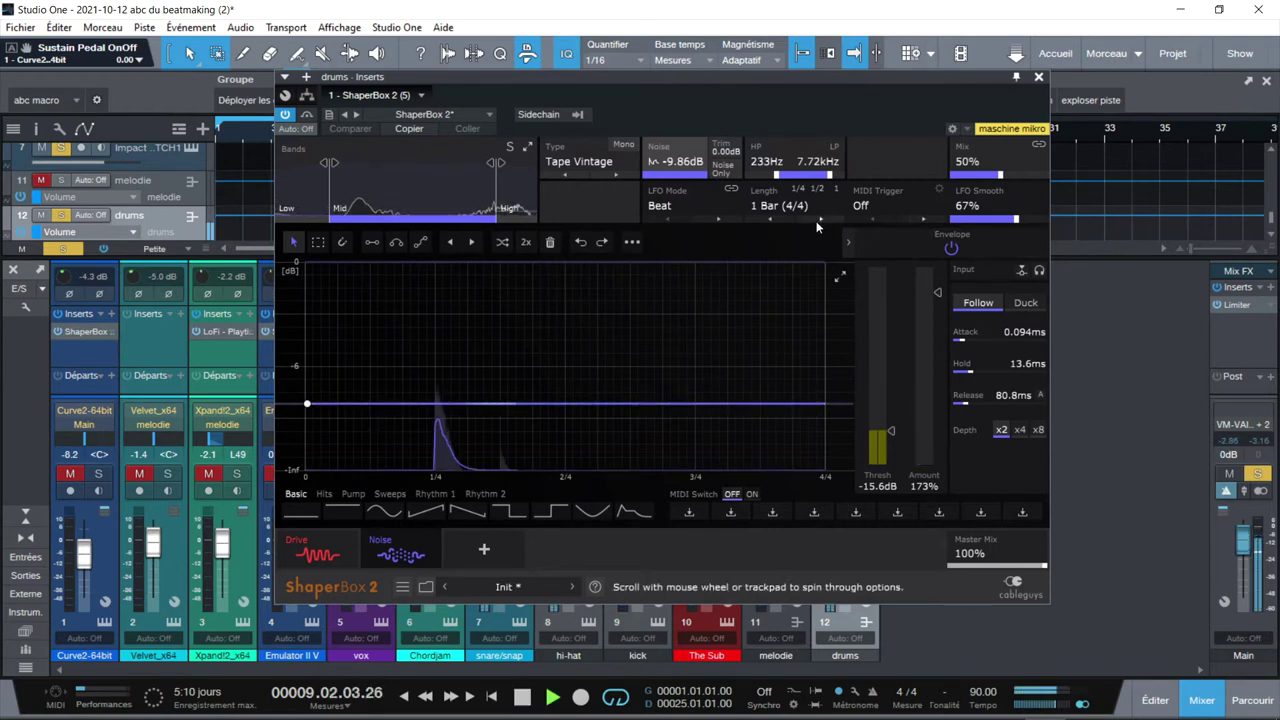
Audition the selected noise band on its own, show the Drive shaper and compare the drums with ShaperBox 2 bypassed and active
click(508, 148)
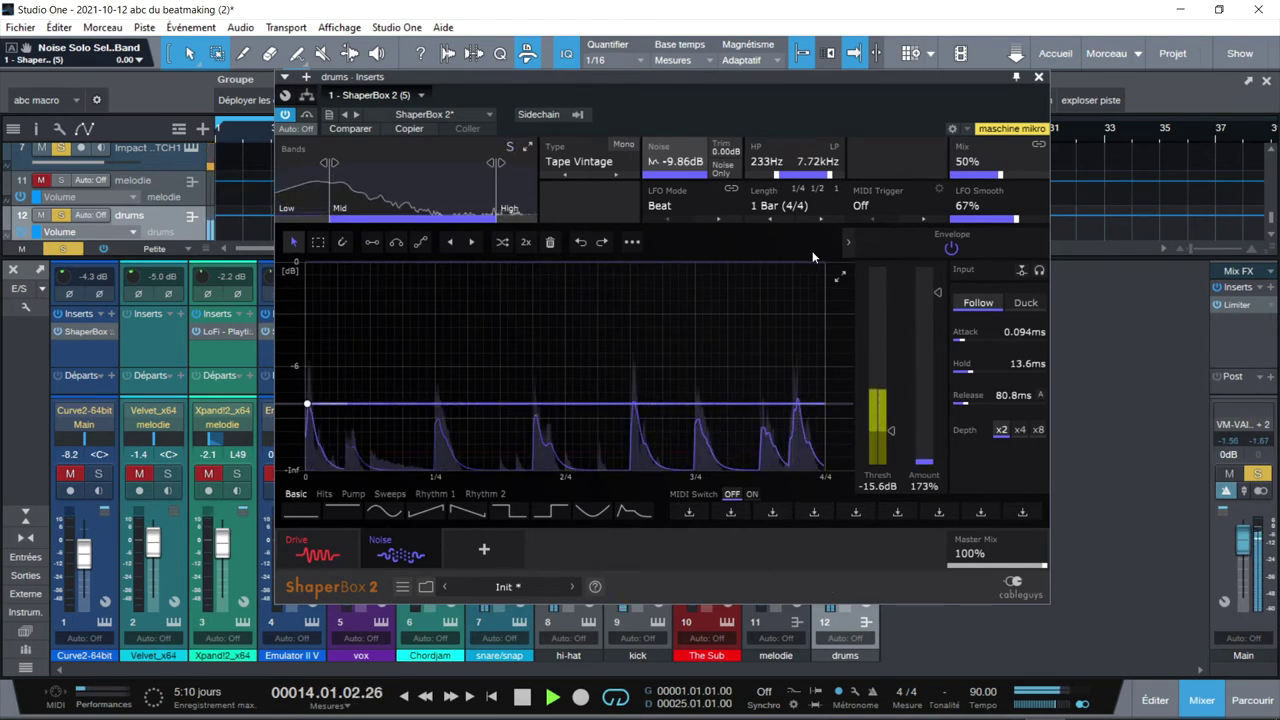
click(297, 548)
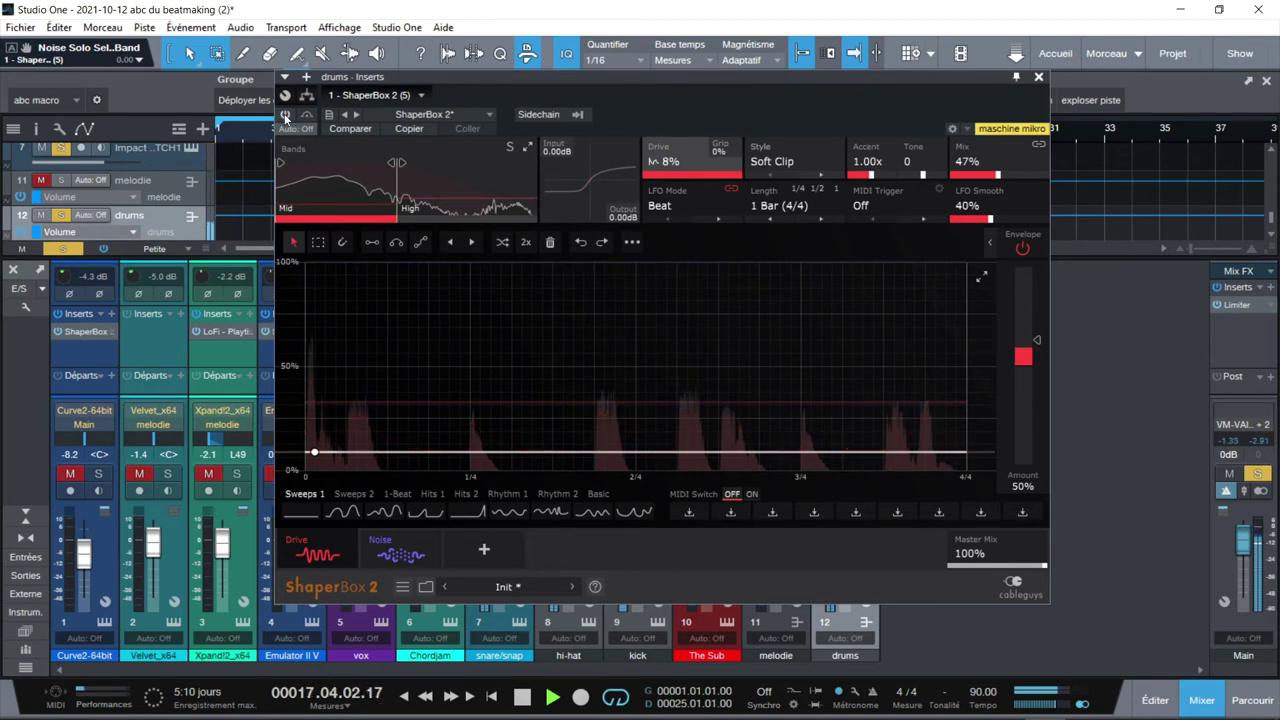
click(285, 117)
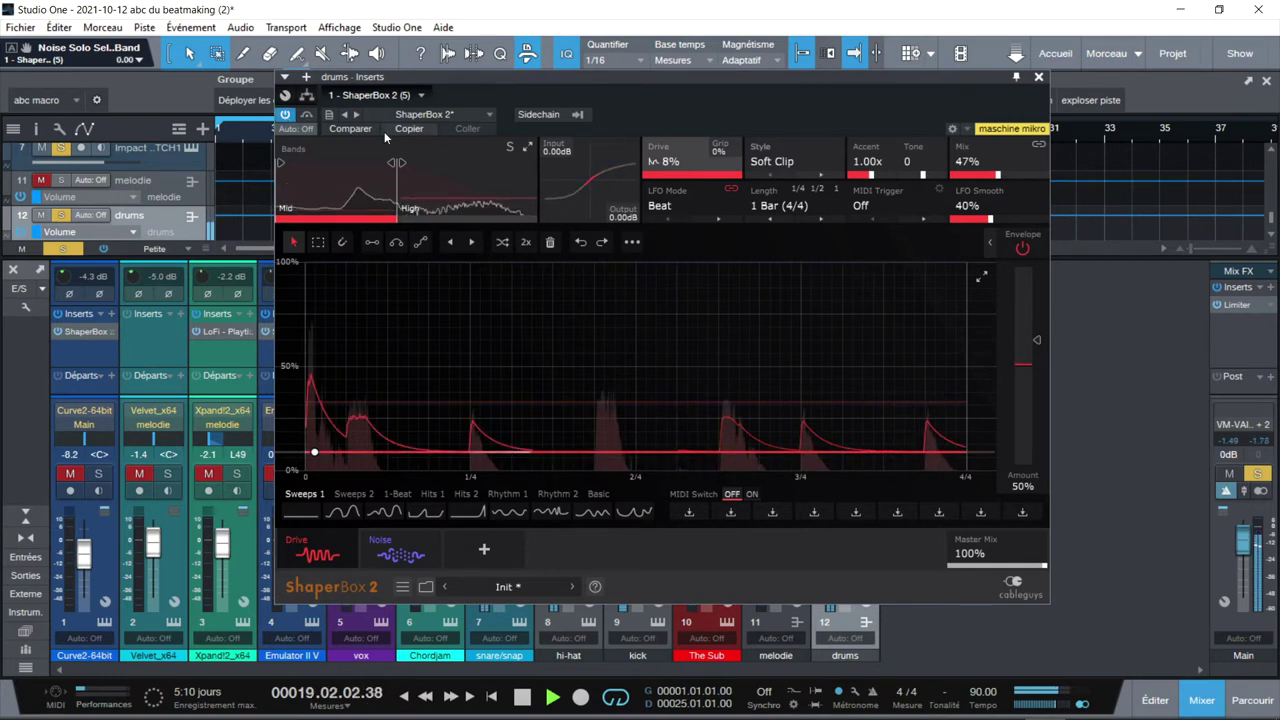
Return to the Noise shaper, stop playback and inspect the settings of its Low, Mid and High bands, ending on Mid
click(410, 545)
key(space)
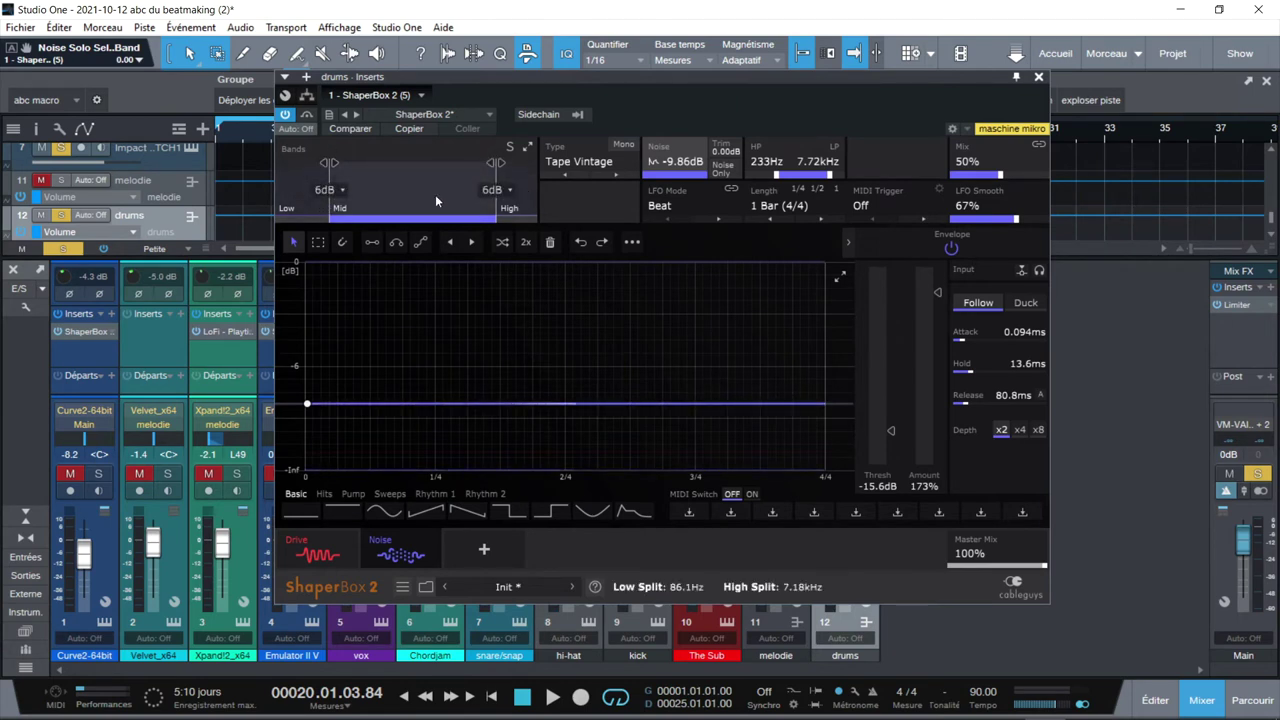
click(300, 212)
click(346, 218)
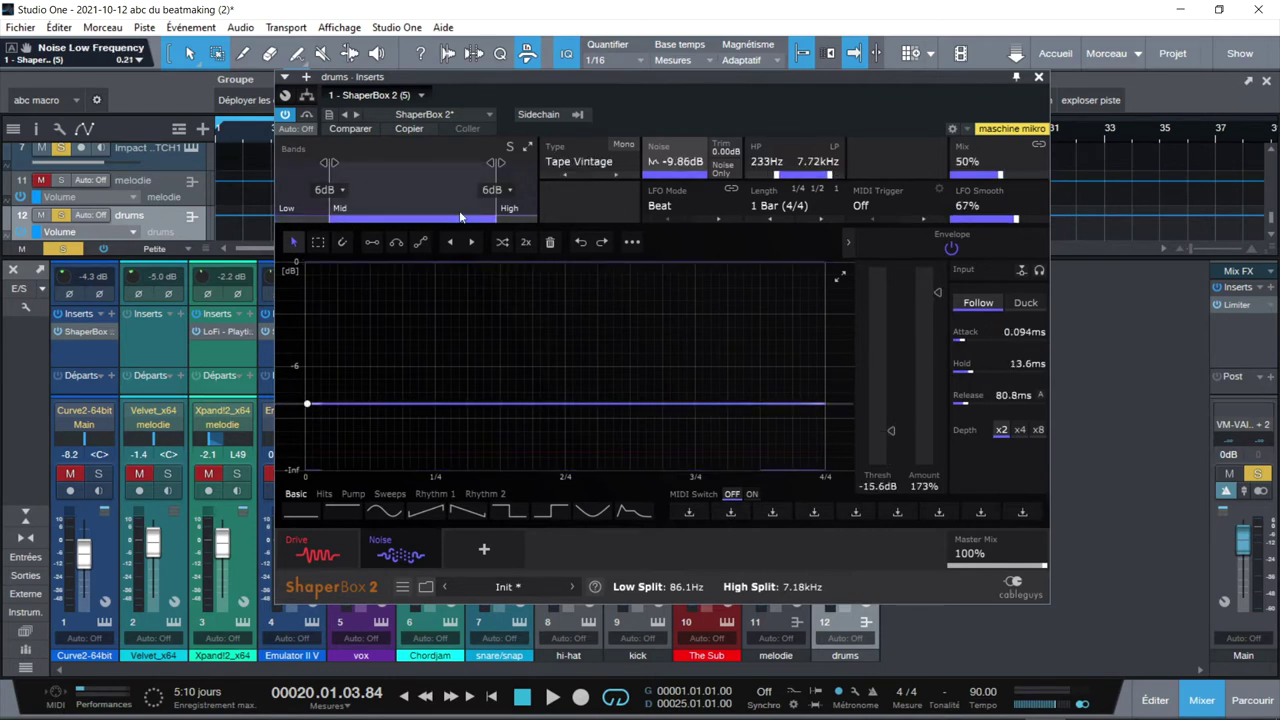
click(504, 218)
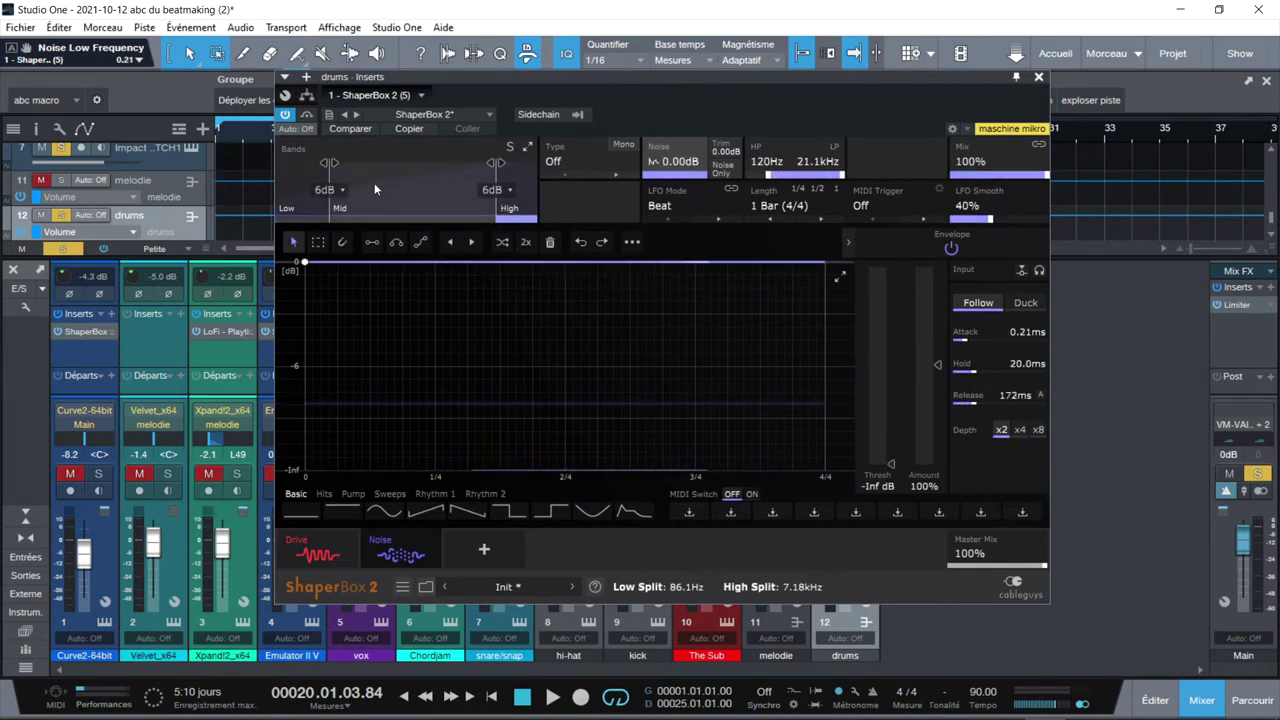
click(400, 201)
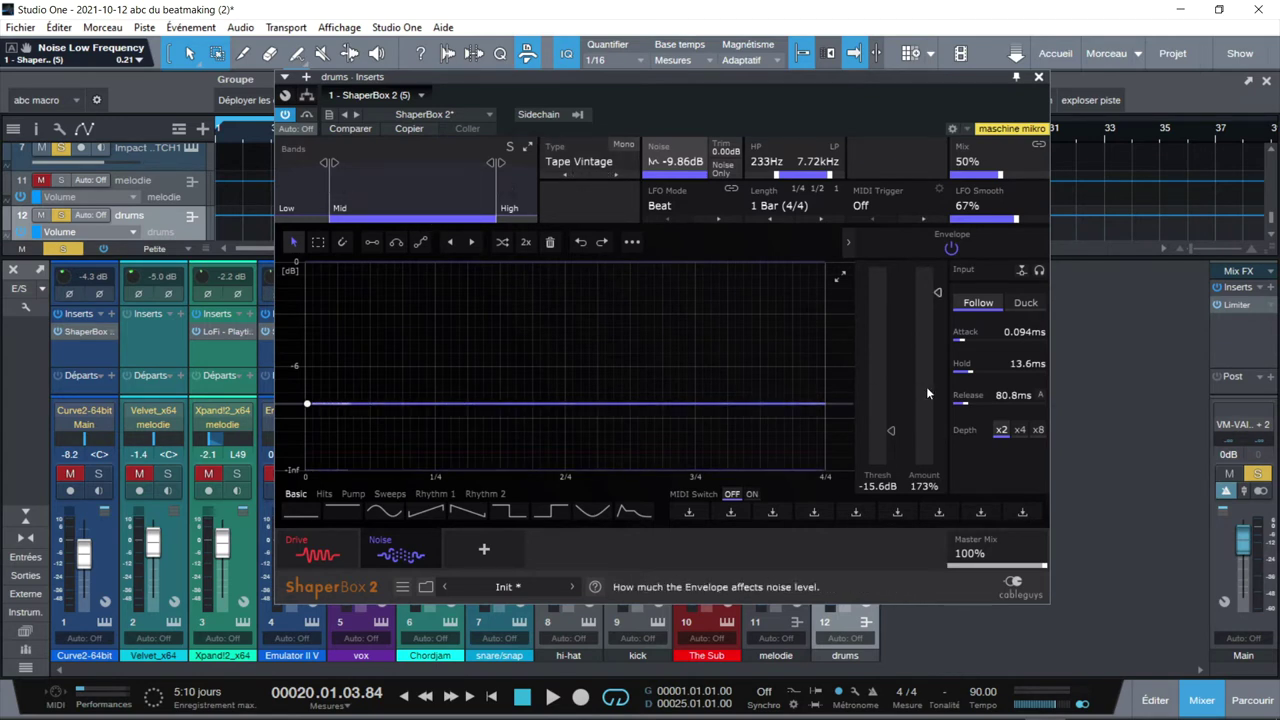
Set the mid band's noise level to -9.21 dB and browse the noise types, keeping Tape Vintage
mouse_move(645, 162)
mouse_down()
mouse_move(645, 148)
mouse_move(645, 163)
mouse_up()
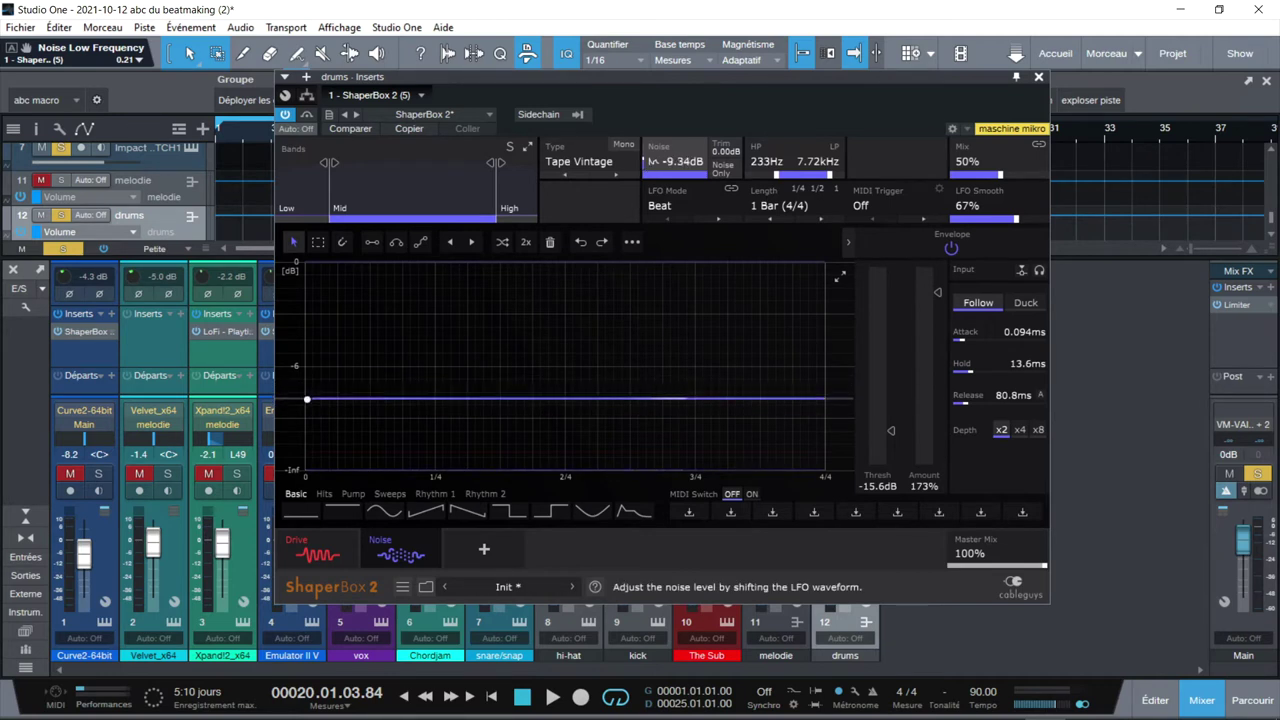
click(595, 163)
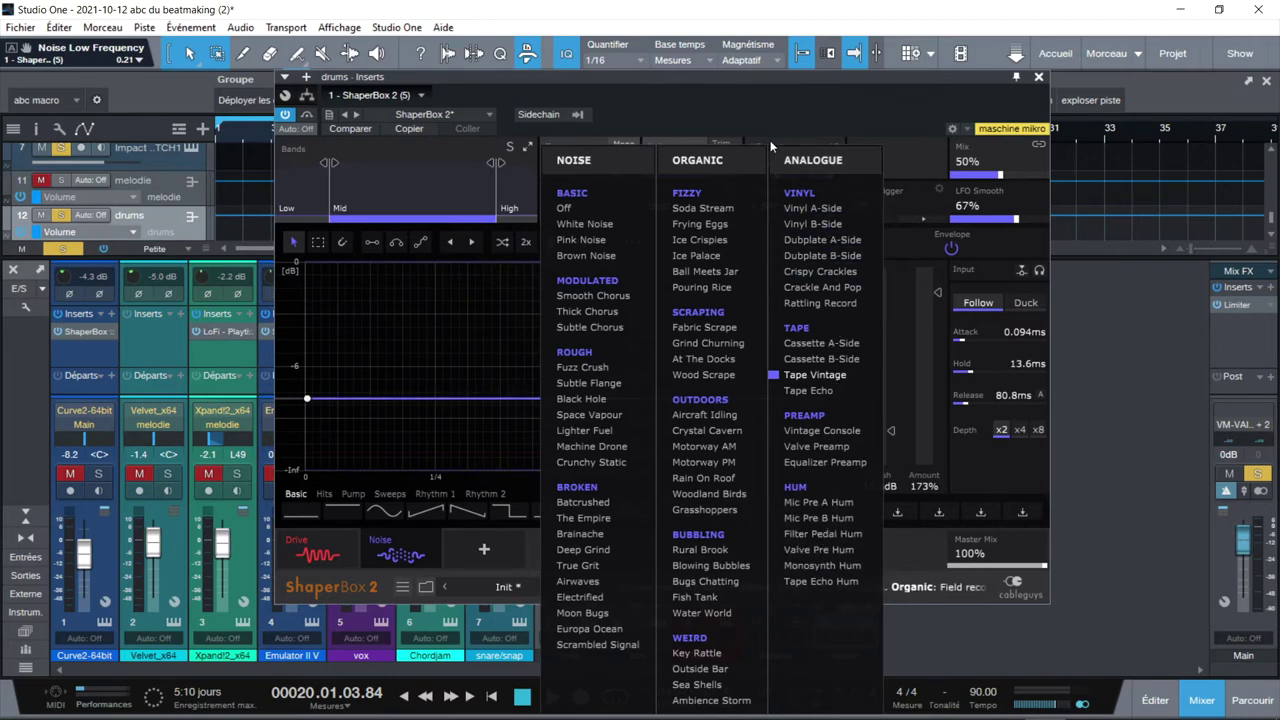
click(705, 99)
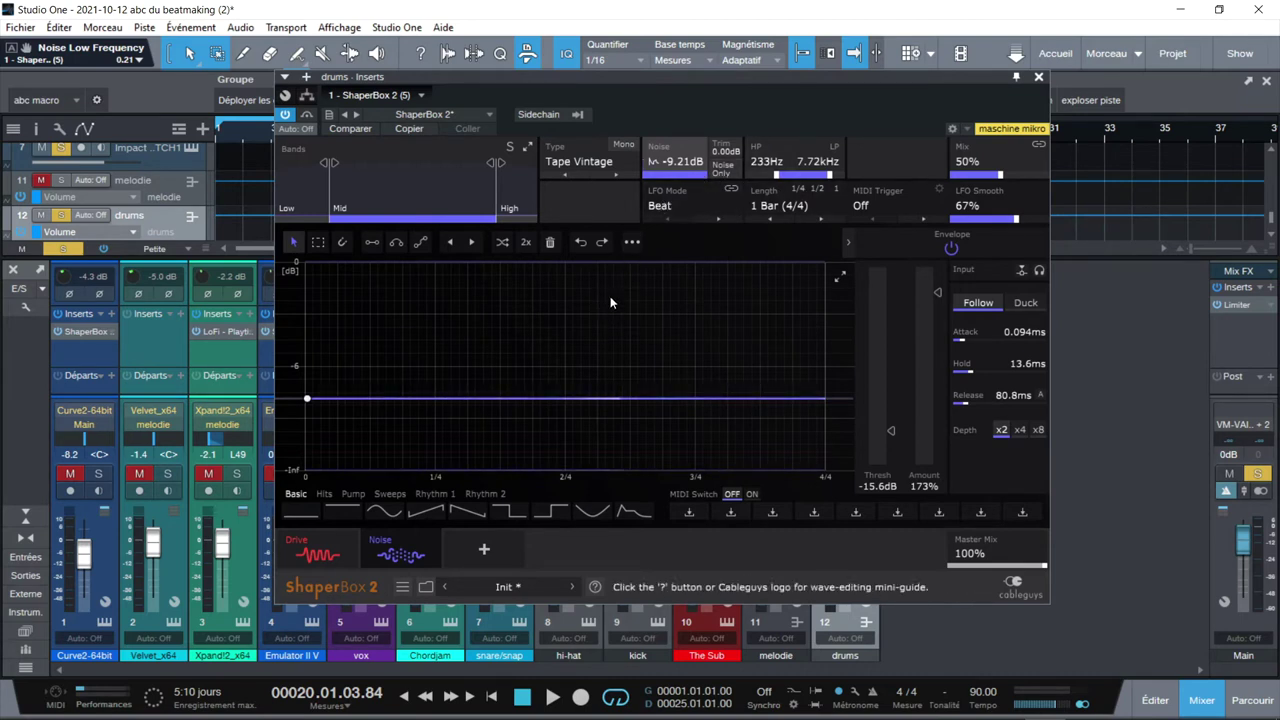
Display the Drive shaper, look over the list of available Shapers and view the Drive settings of the High band
drag(582, 80, 749, 70)
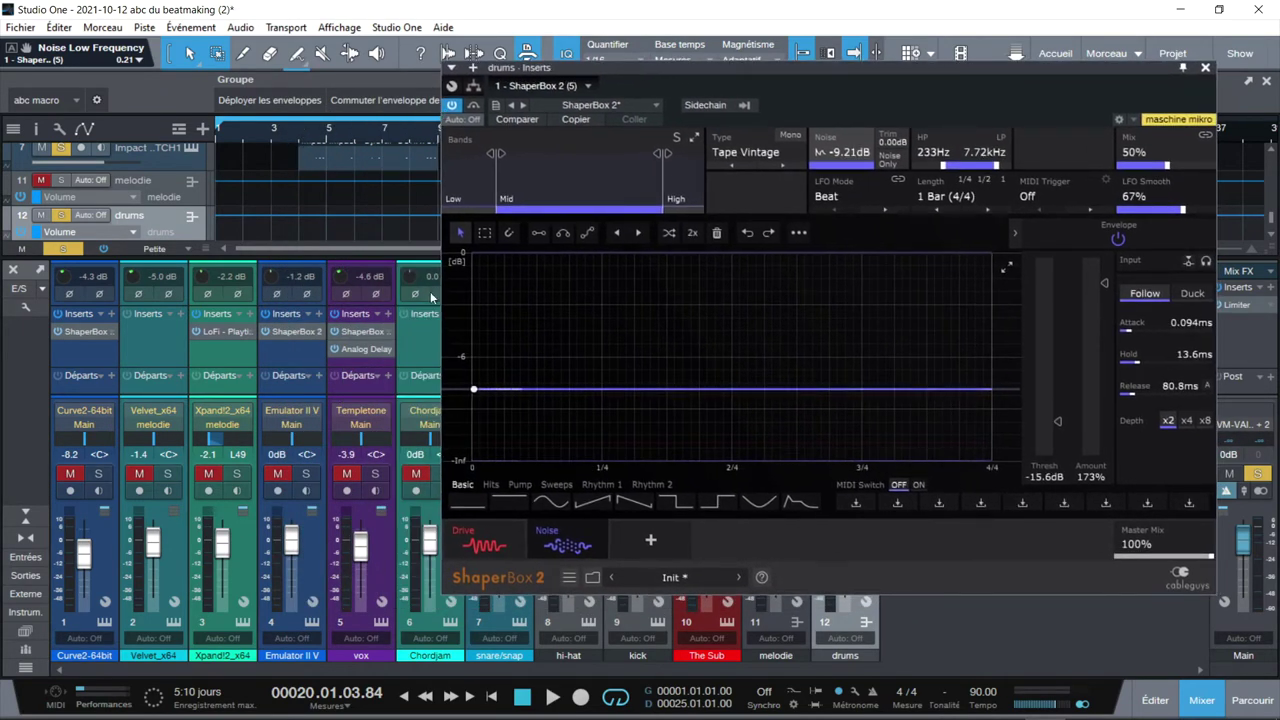
click(482, 537)
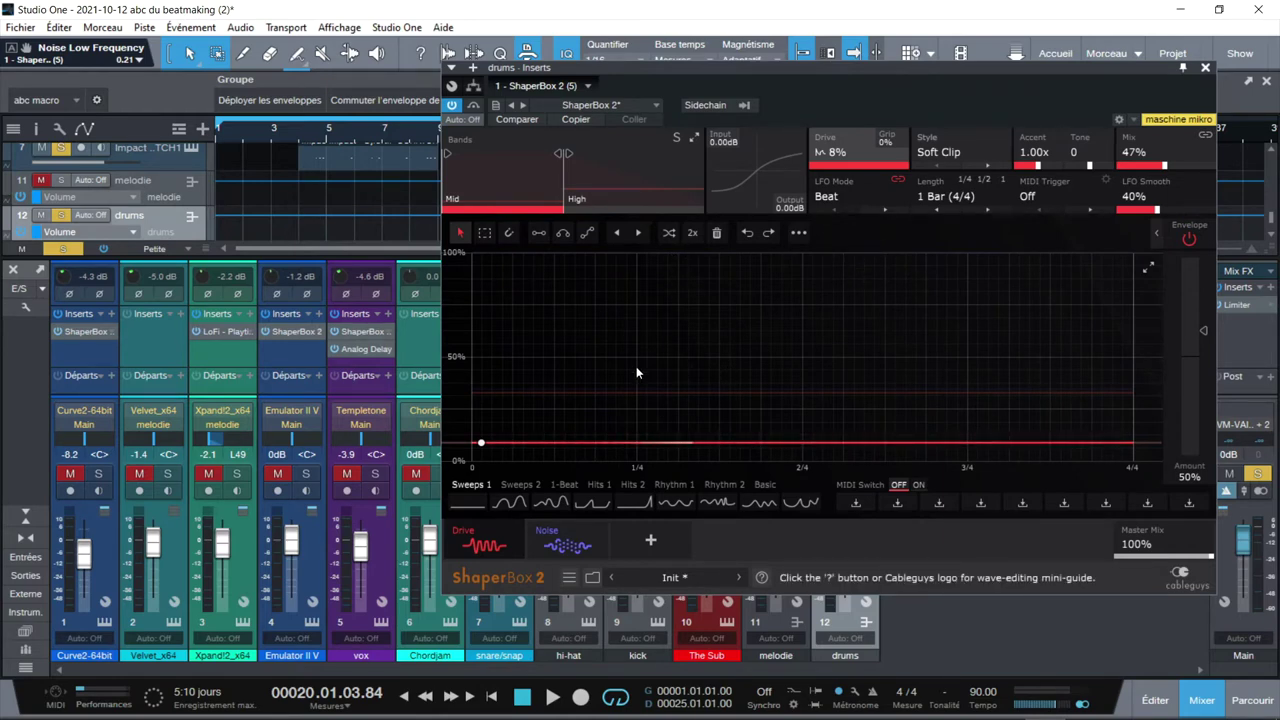
click(651, 543)
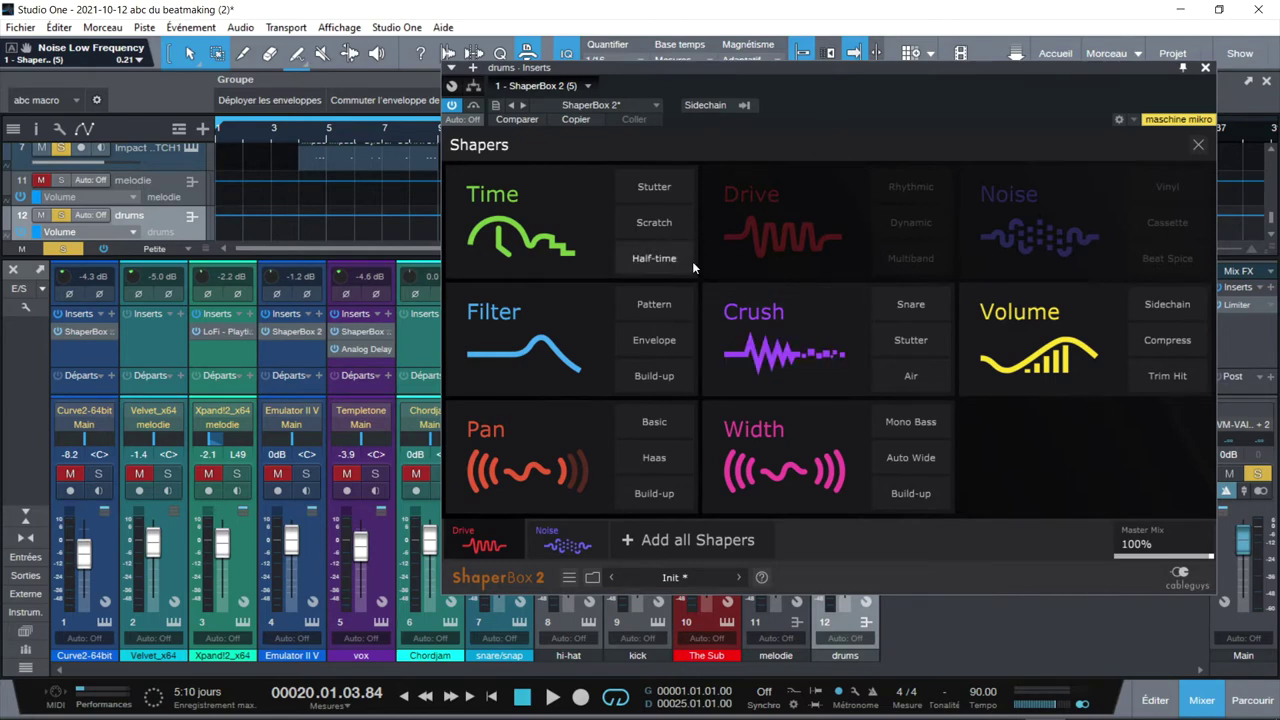
click(466, 540)
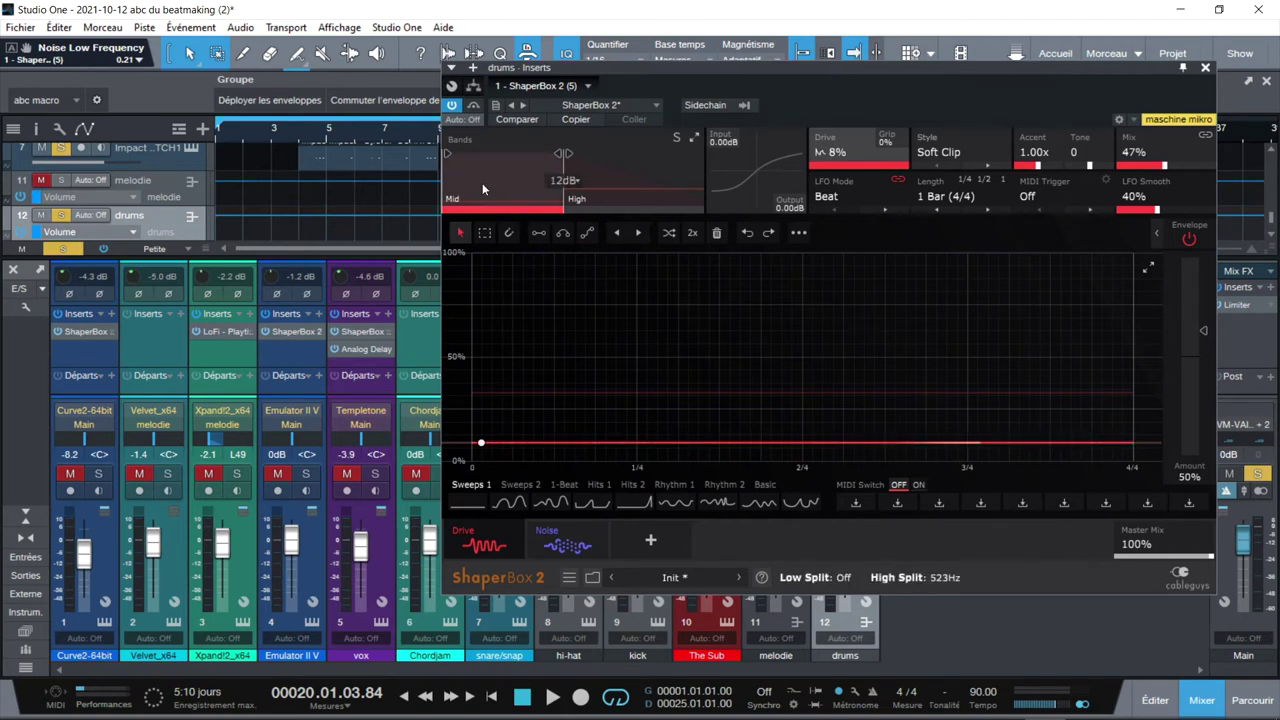
click(595, 185)
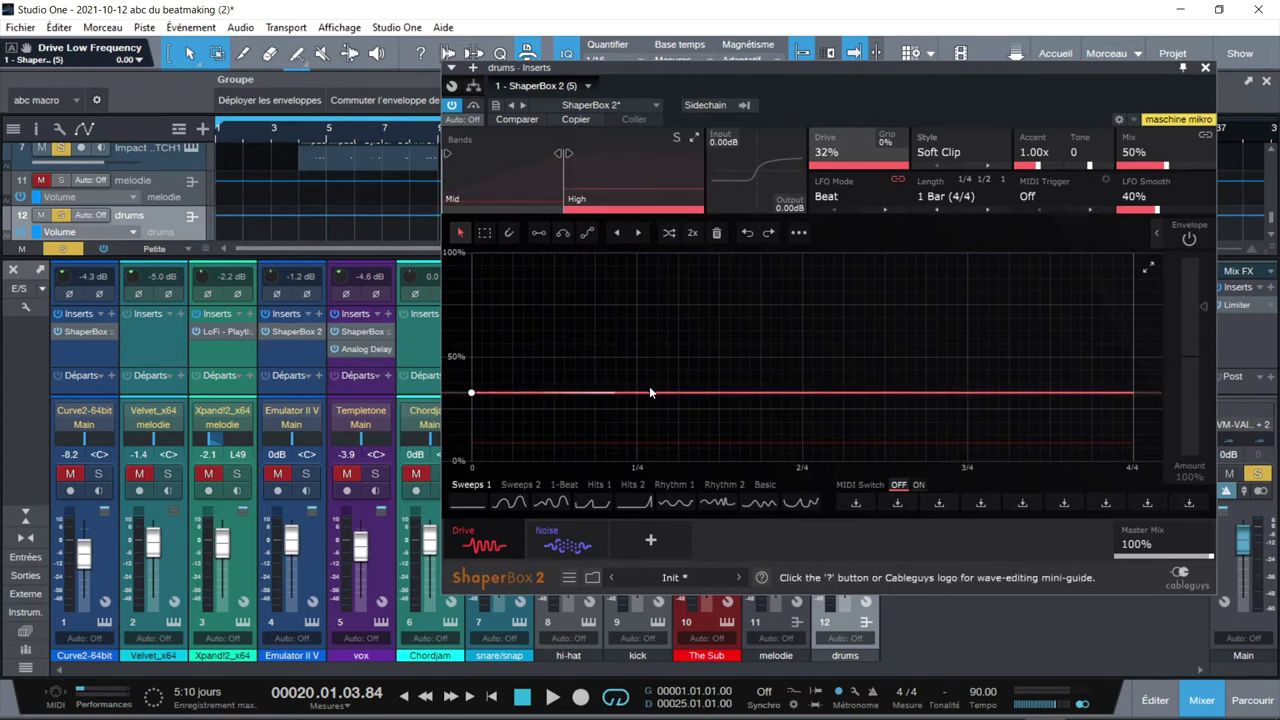
Play the soloed drums from bar 5, compare them with ShaperBox 2 bypassed, and close the drums insert window
key(Home)
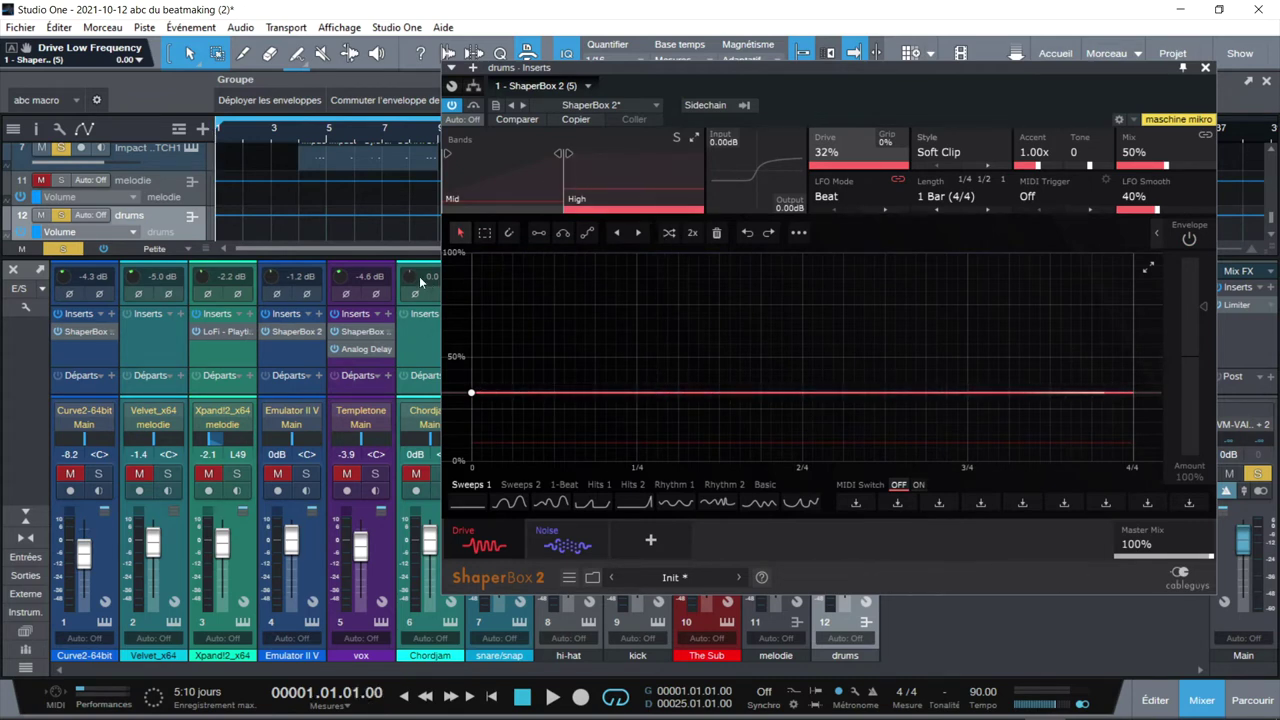
click(329, 134)
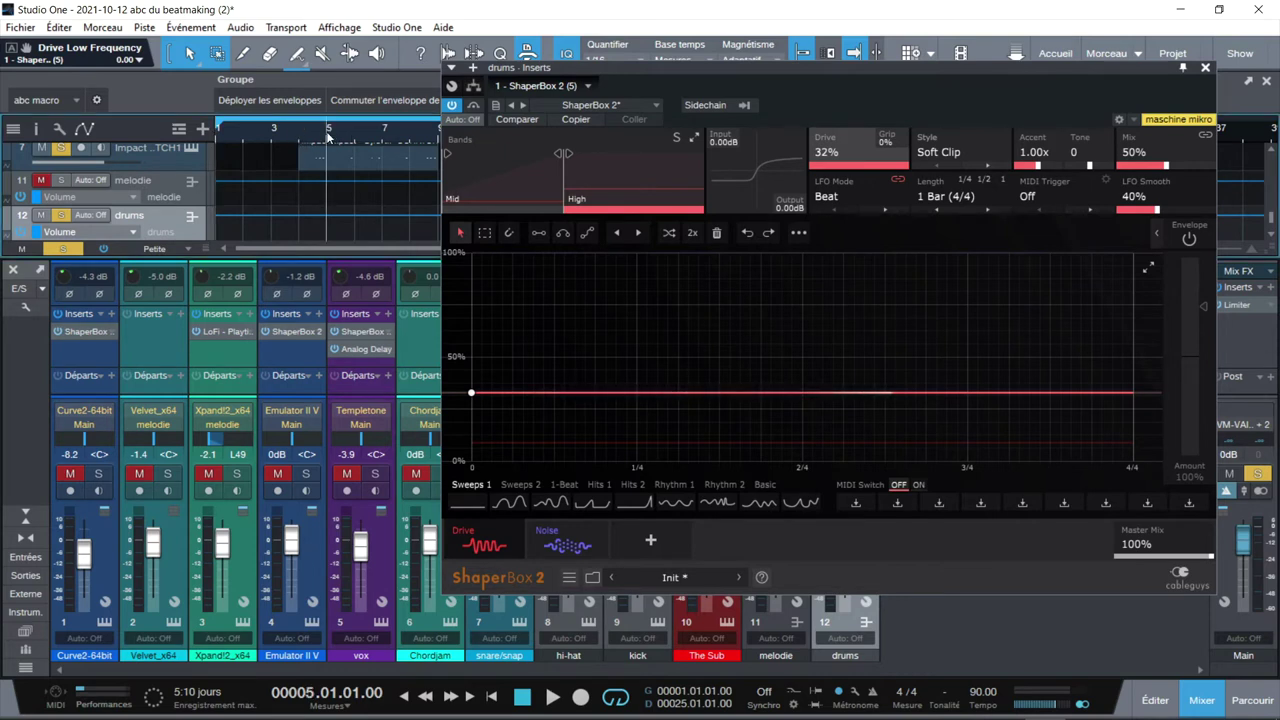
key(space)
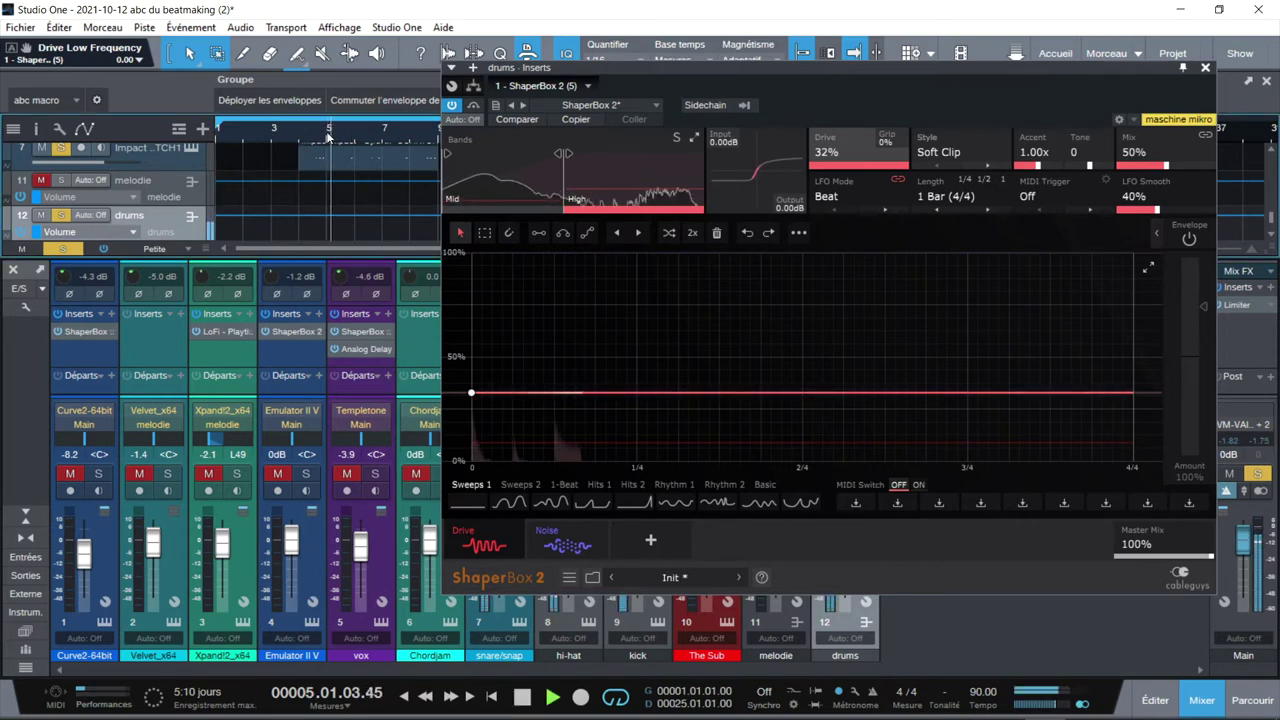
click(451, 106)
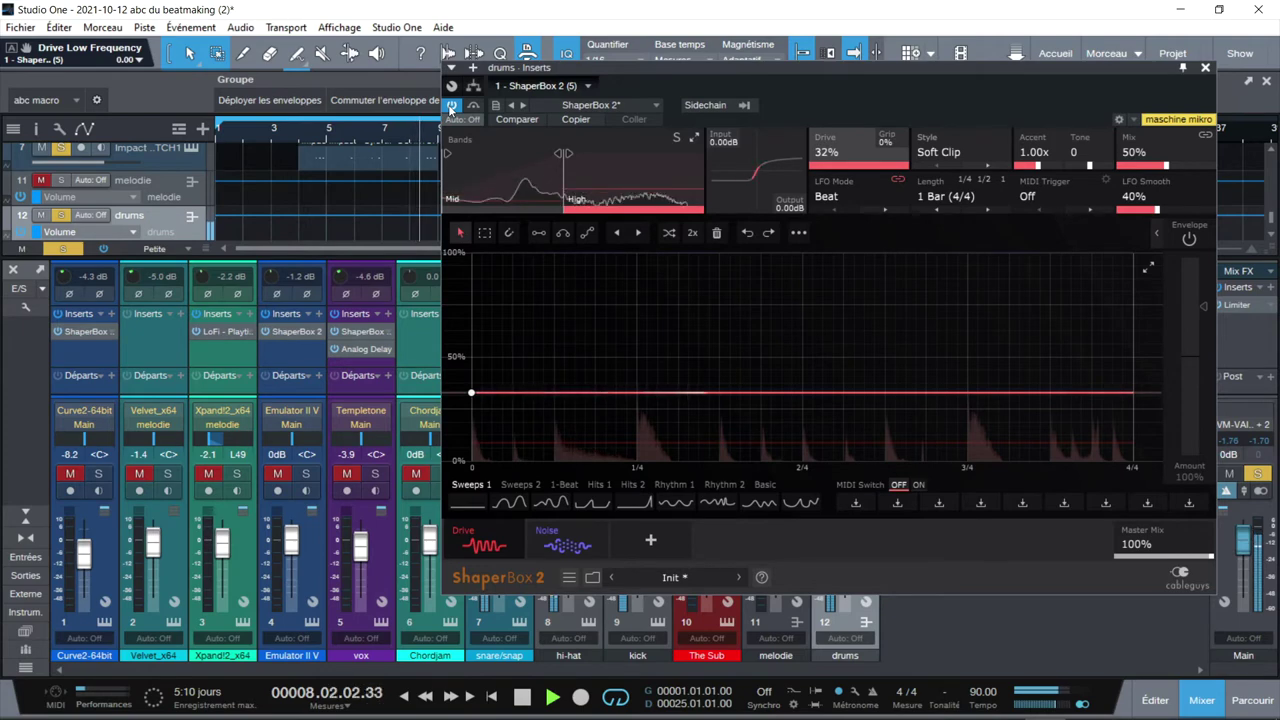
click(1205, 69)
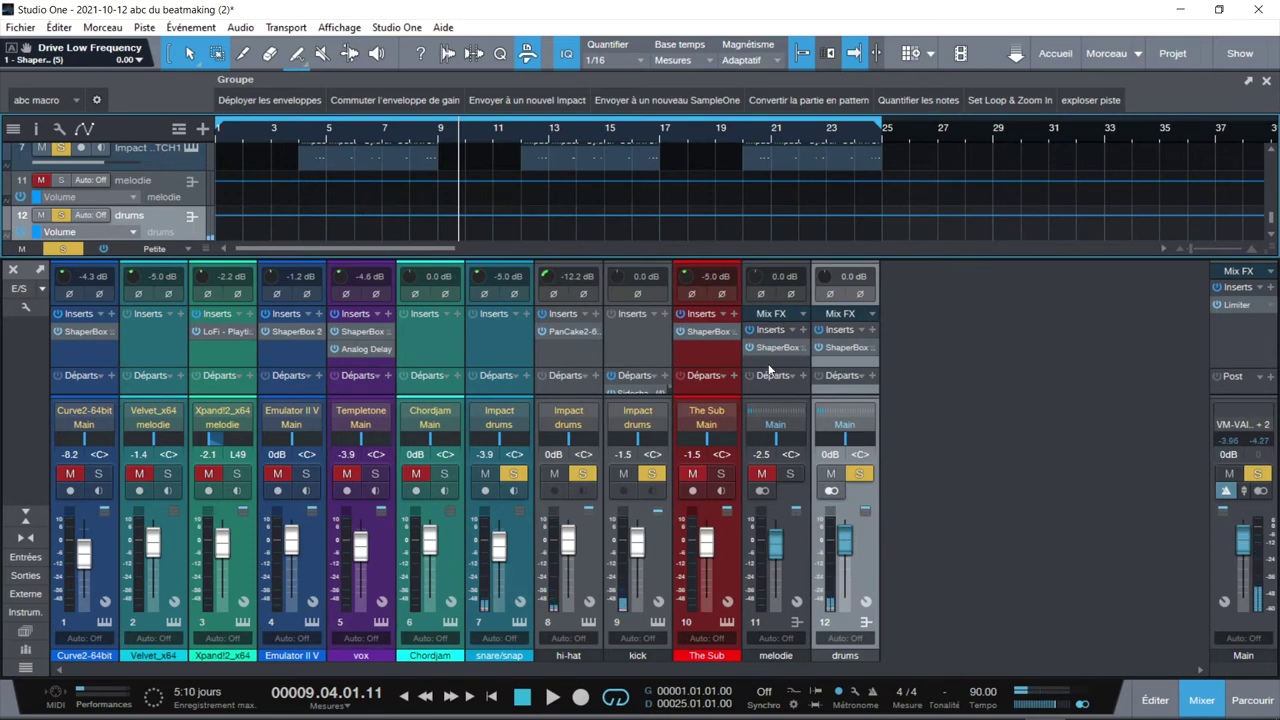
Solo the melodie bus instead of the drums bus and open its ShaperBox 2 insert
click(796, 476)
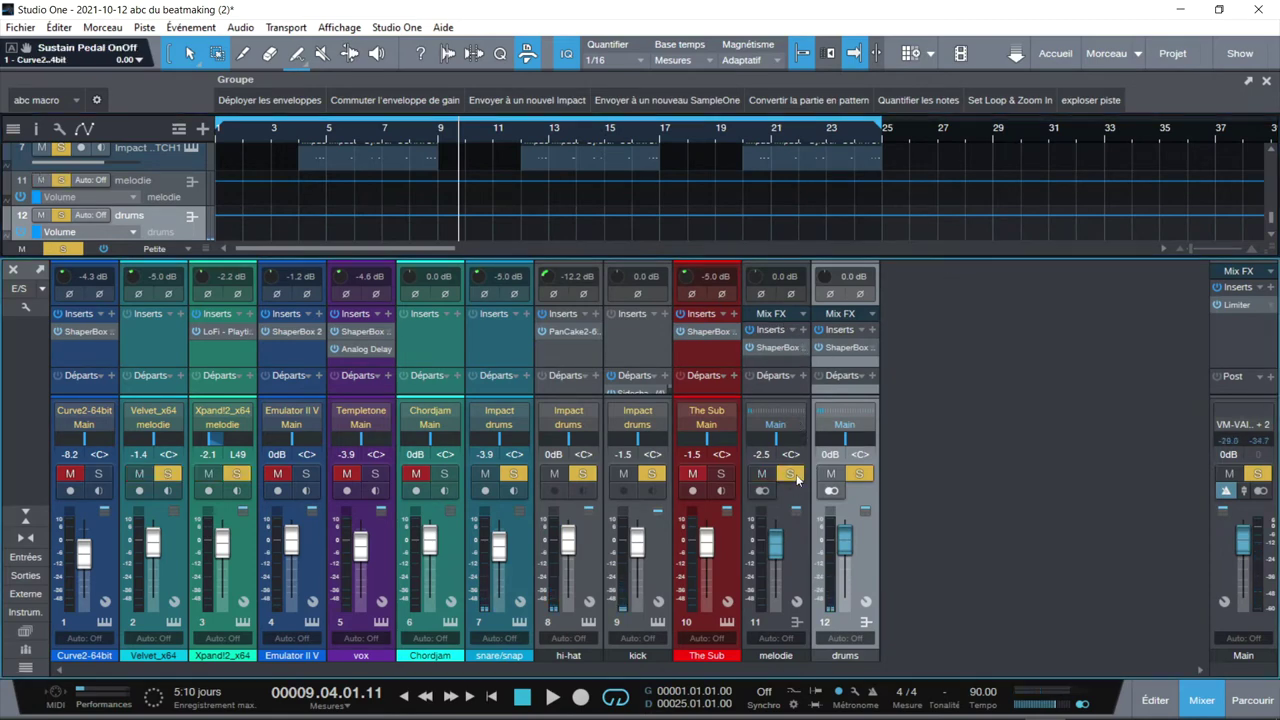
click(771, 348)
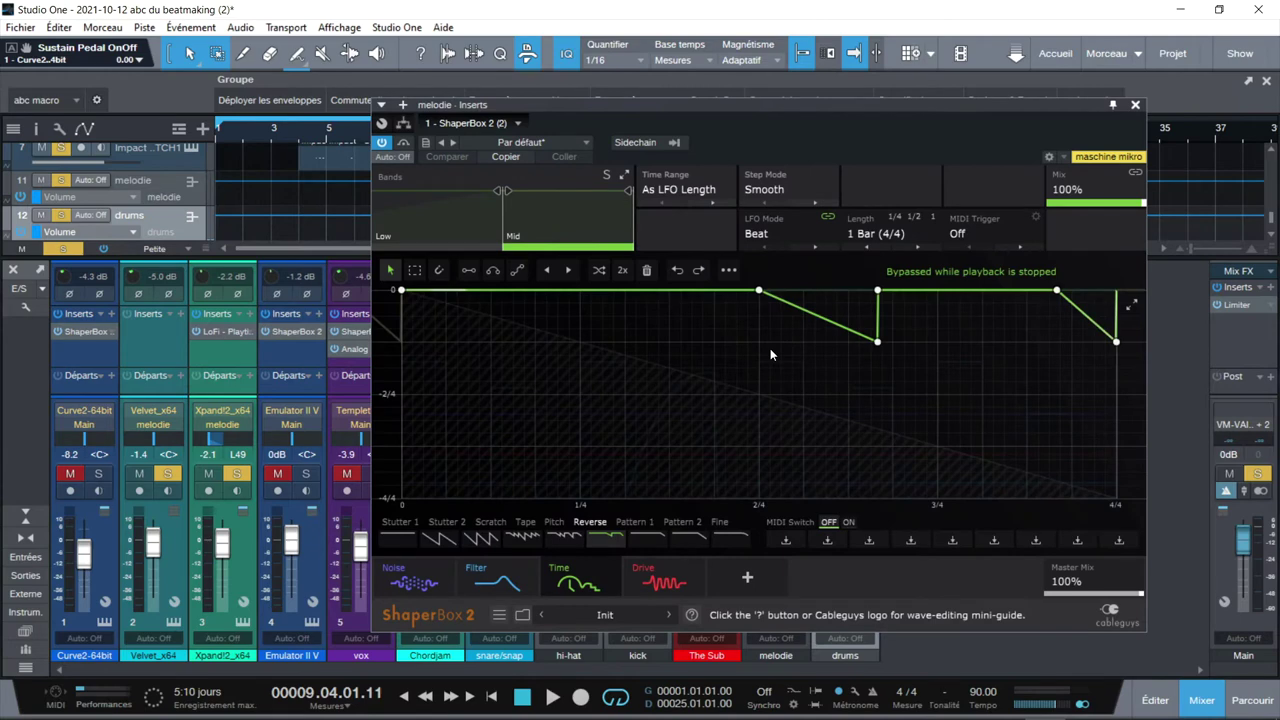
drag(1051, 108, 582, 76)
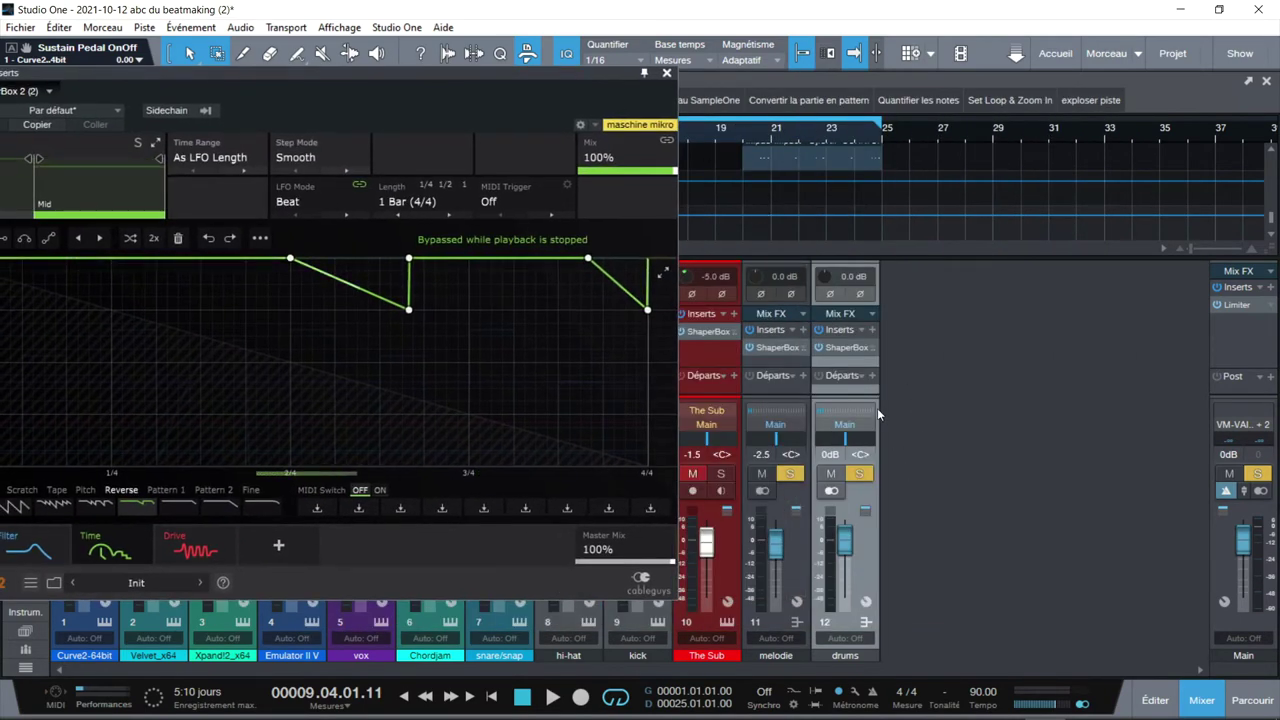
click(861, 475)
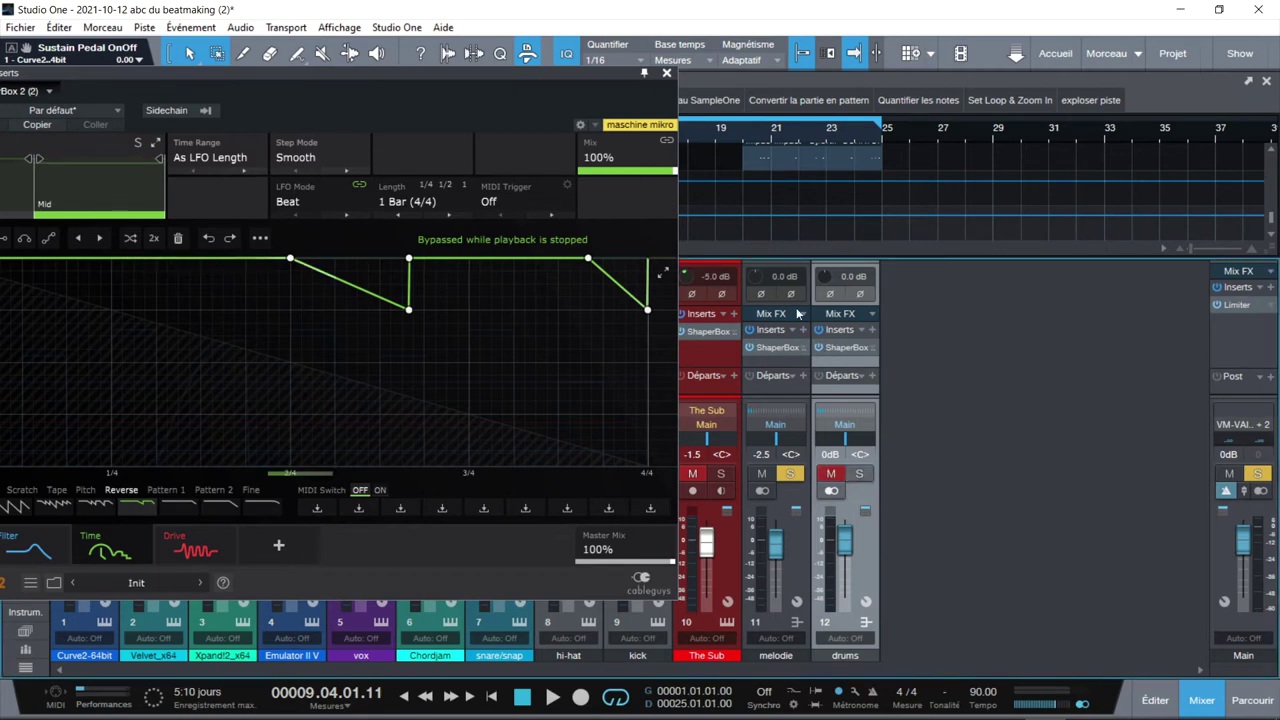
drag(471, 76, 805, 50)
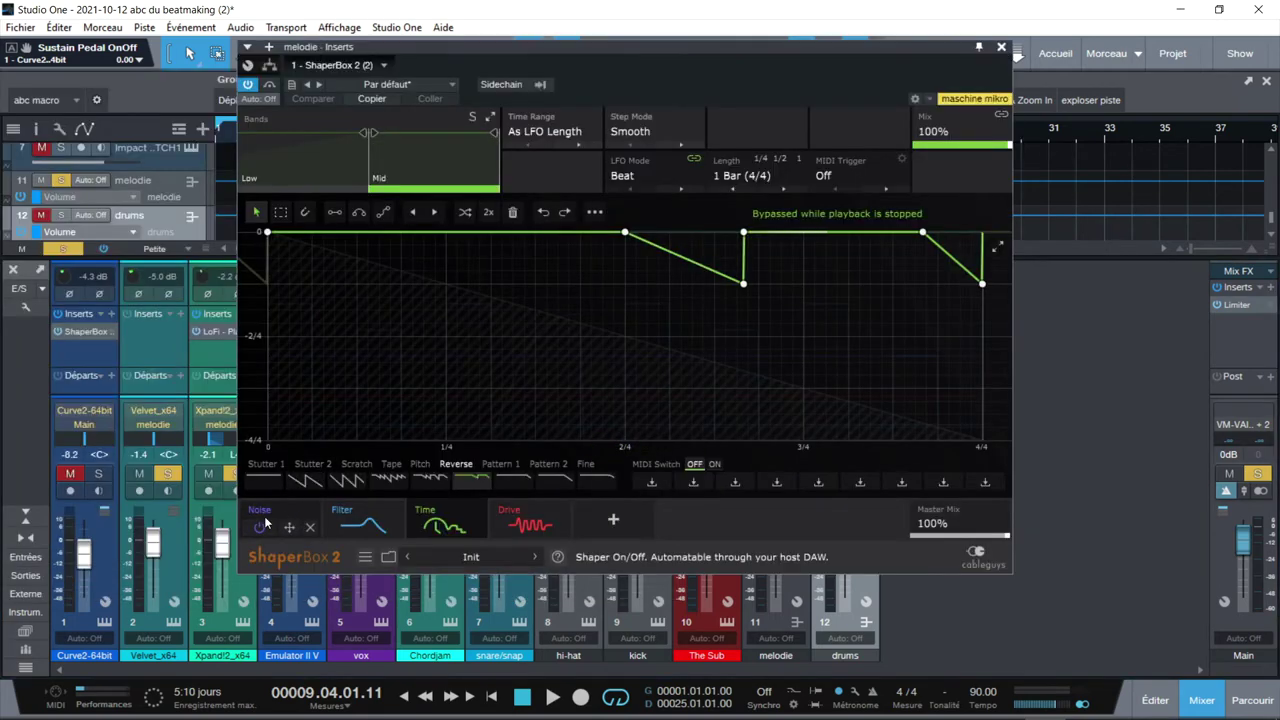
Examine the melodie bus's Noise, Filter, Time and Drive shapers one after another
click(265, 515)
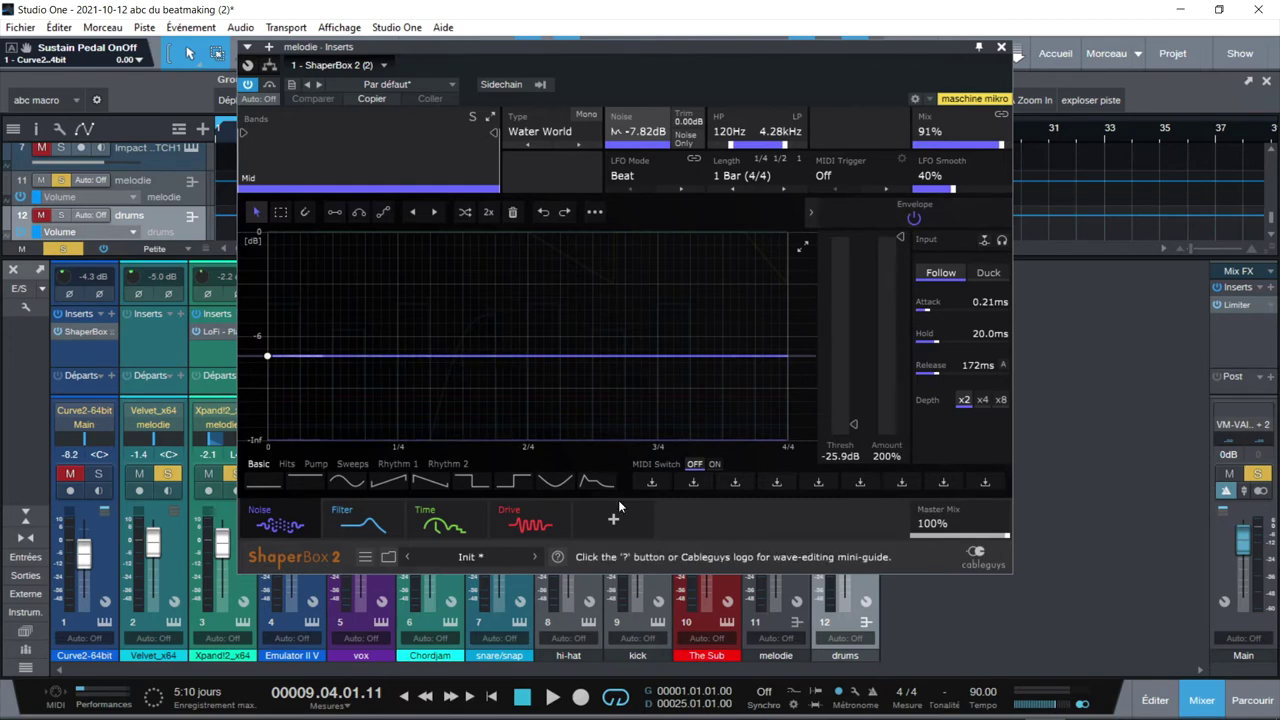
click(343, 515)
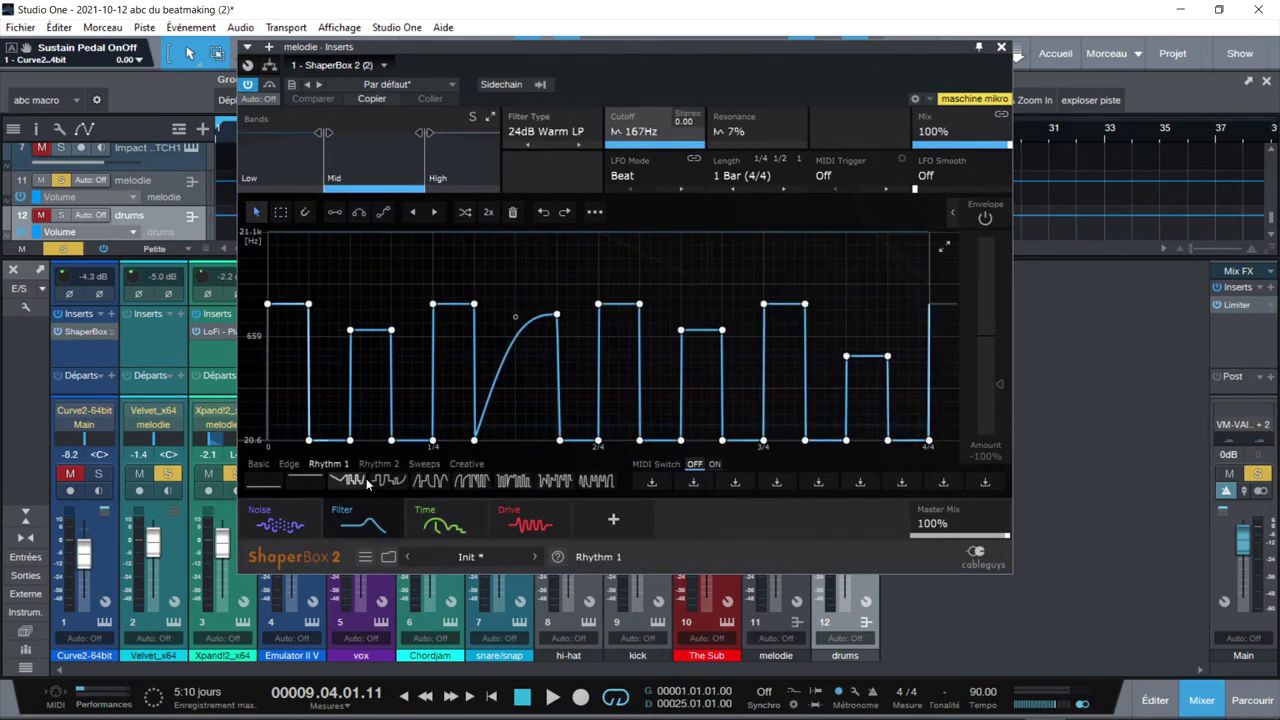
click(441, 520)
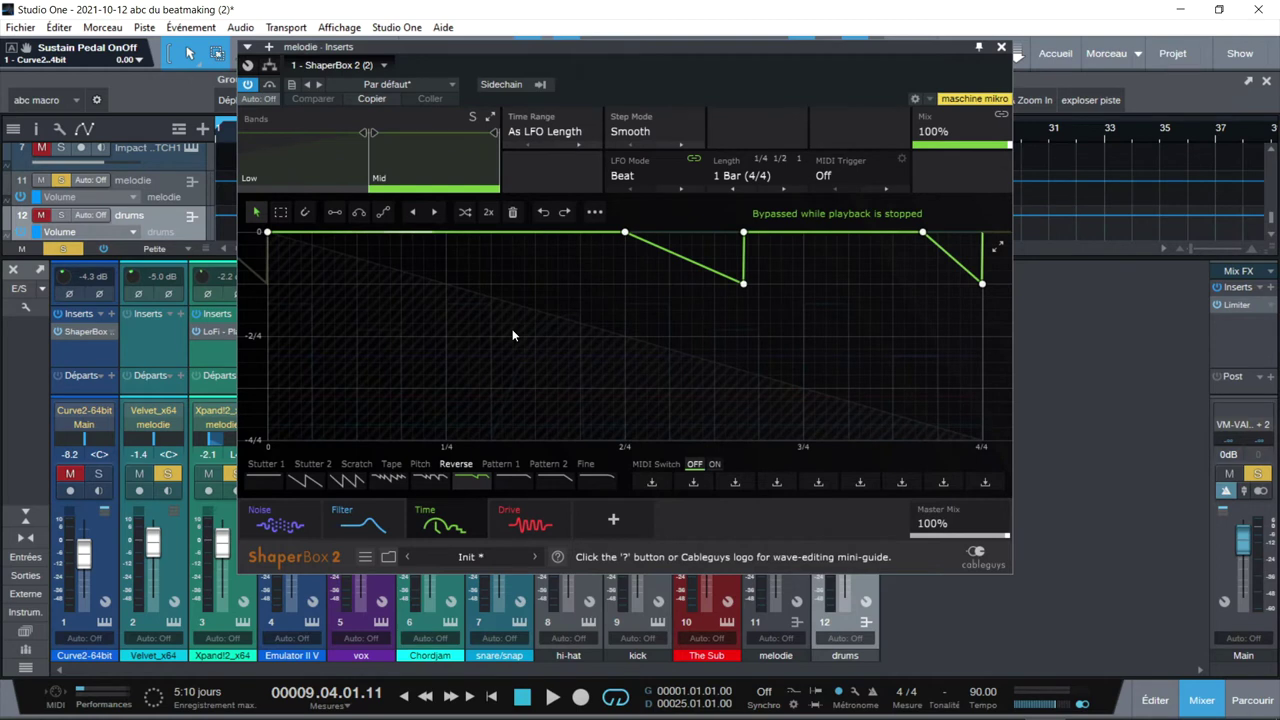
click(510, 512)
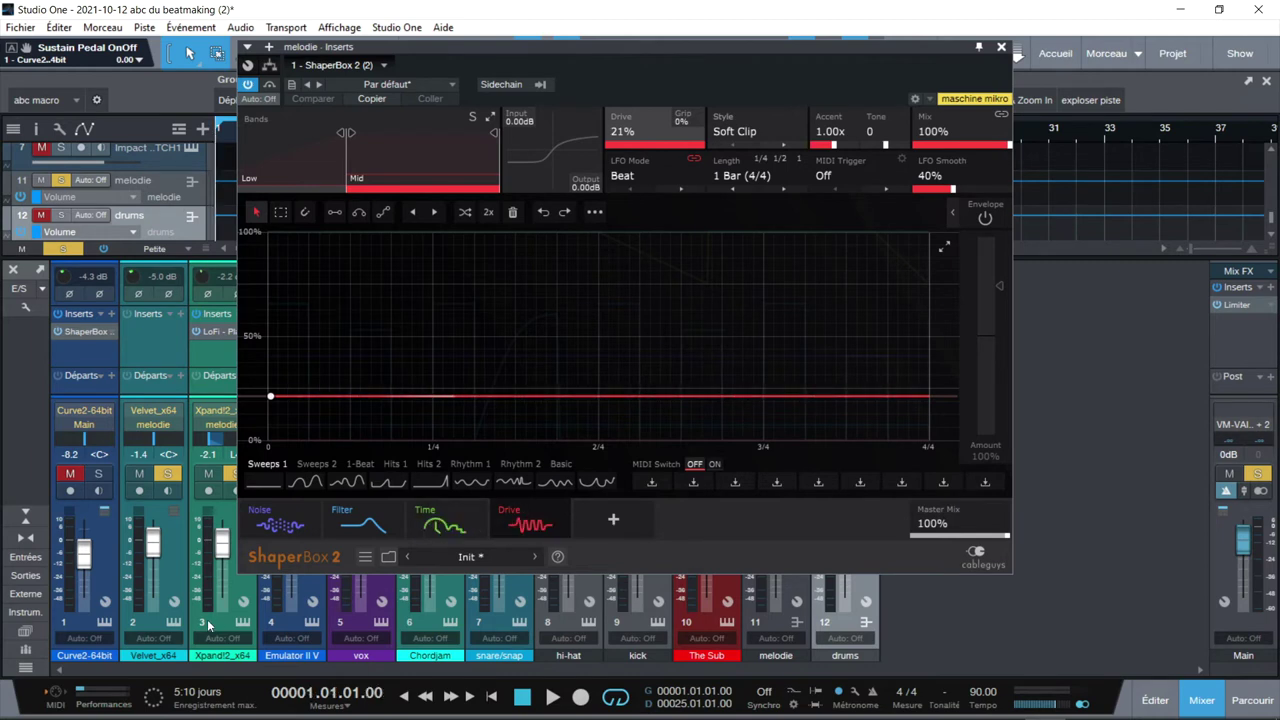
Play the soloed melodie bus from bar 1, display its Water World noise and compare ShaperBox 2 bypassed and active
key(space)
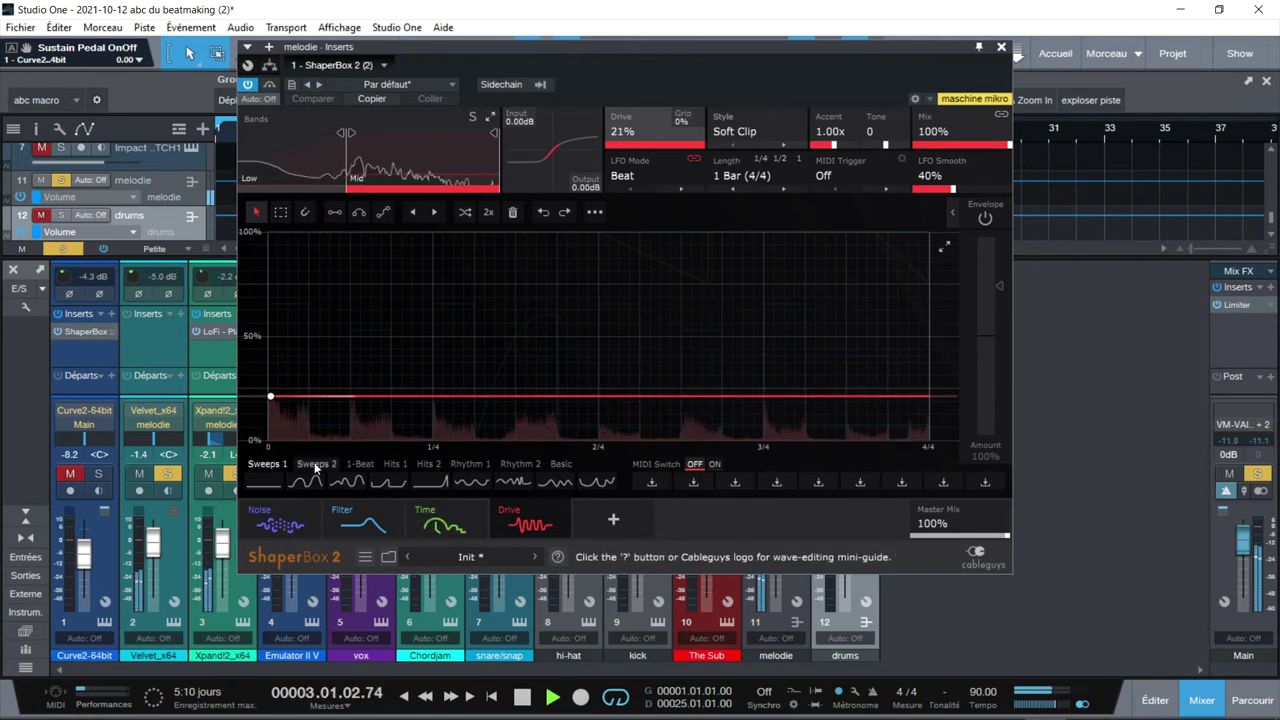
click(273, 513)
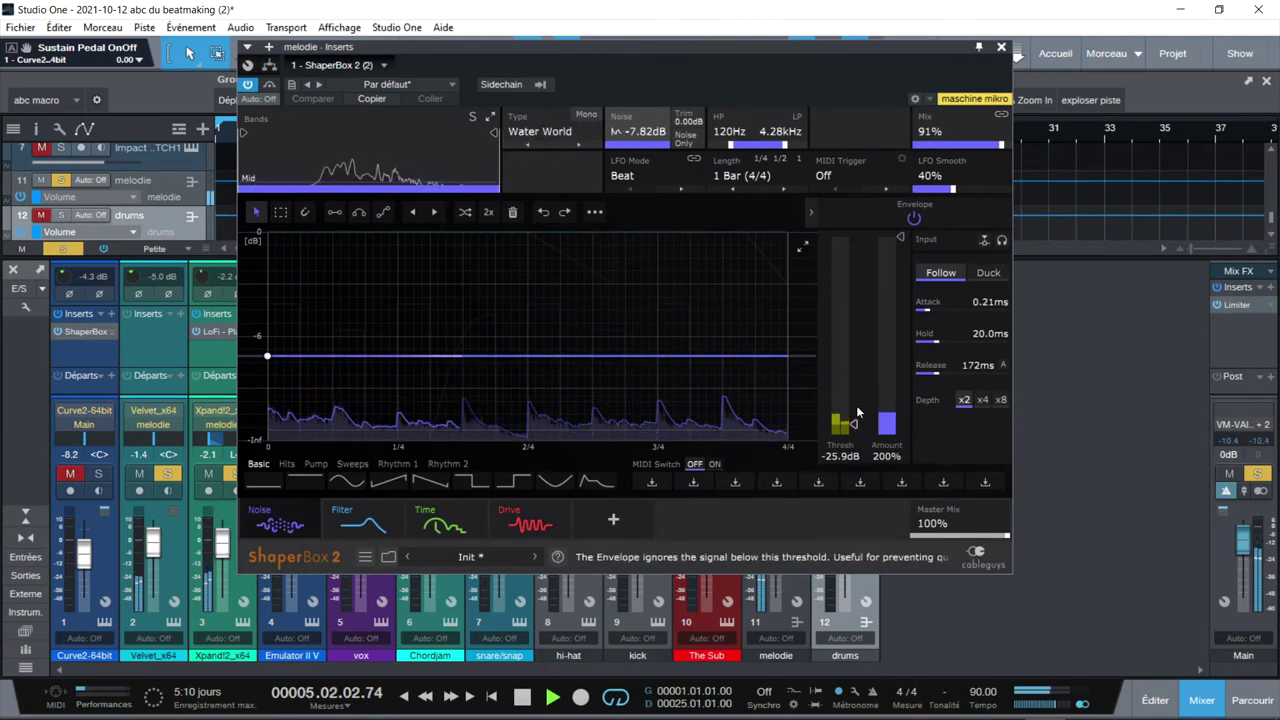
click(248, 86)
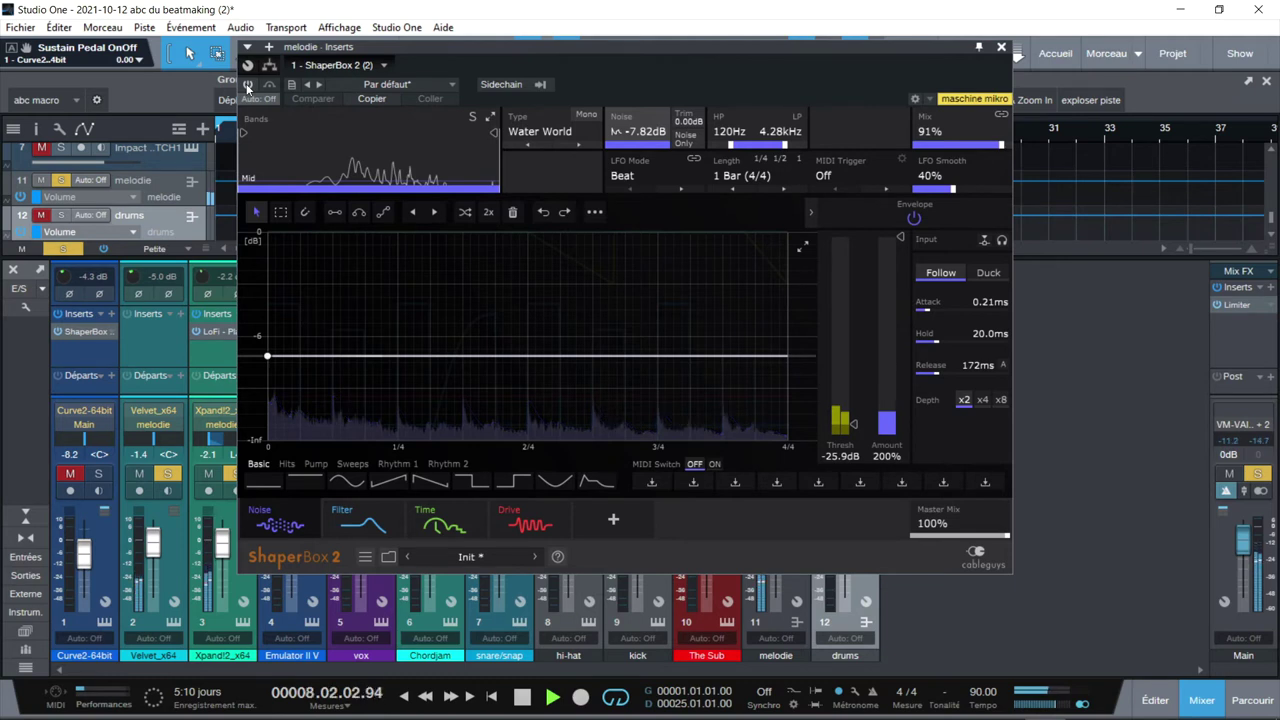
click(248, 86)
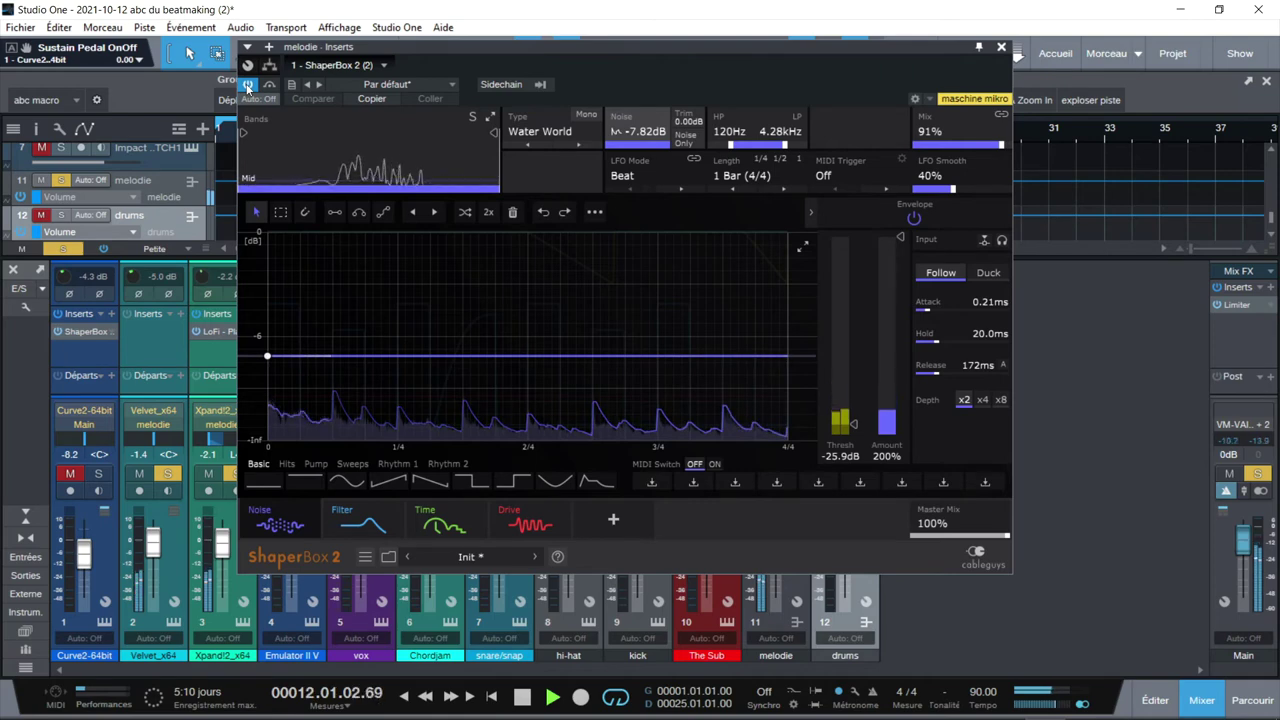
Solo the drums bus along with the melodie bus, listen to both together and close the ShaperBox 2 window
drag(835, 47, 582, 38)
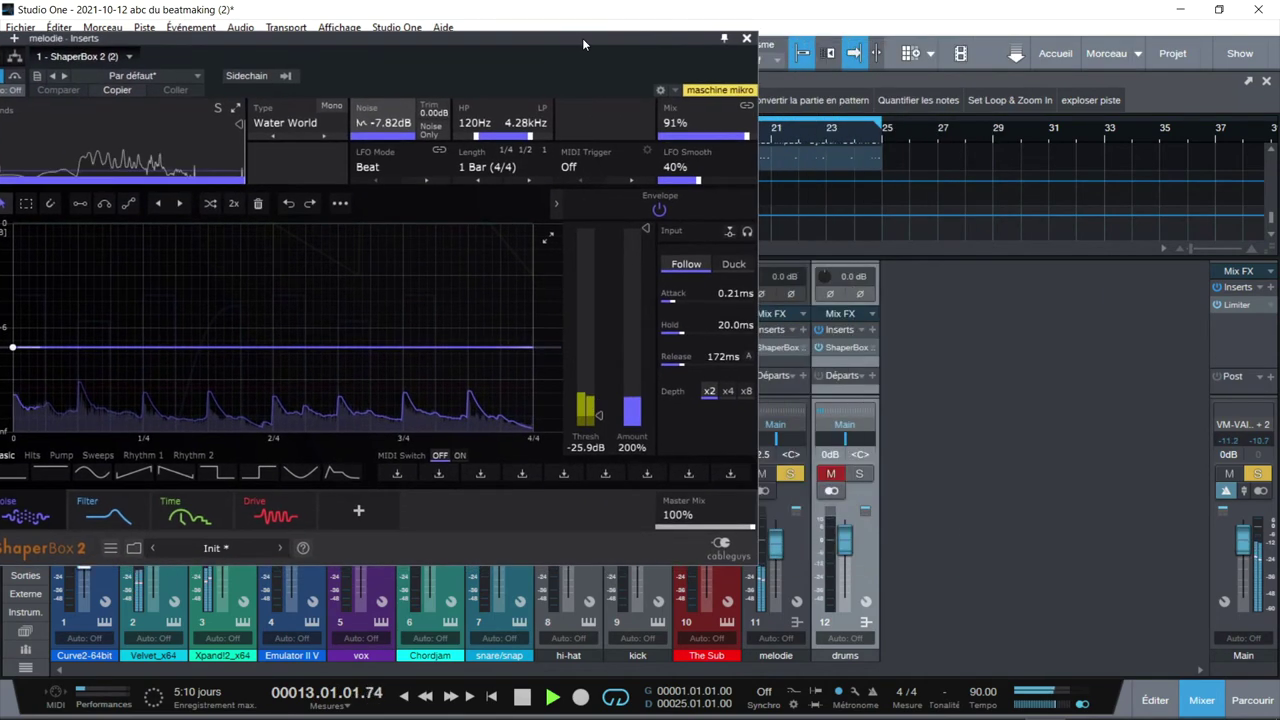
click(860, 474)
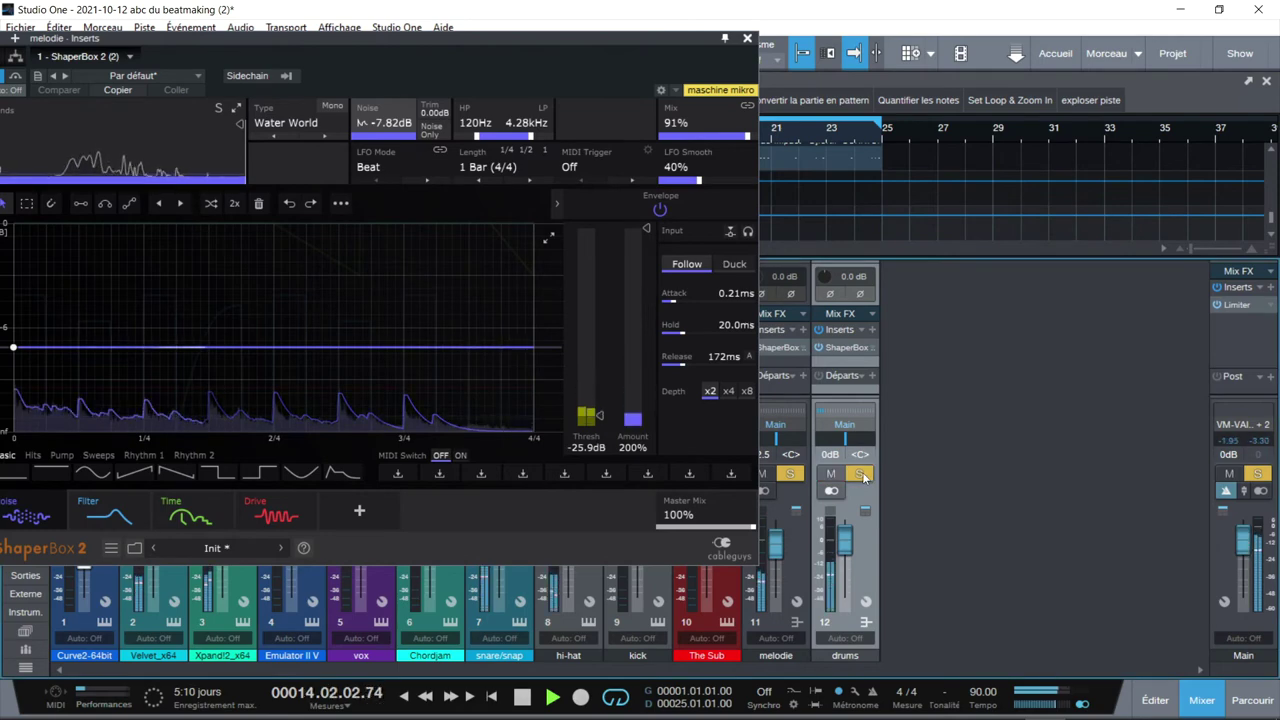
drag(547, 45, 743, 44)
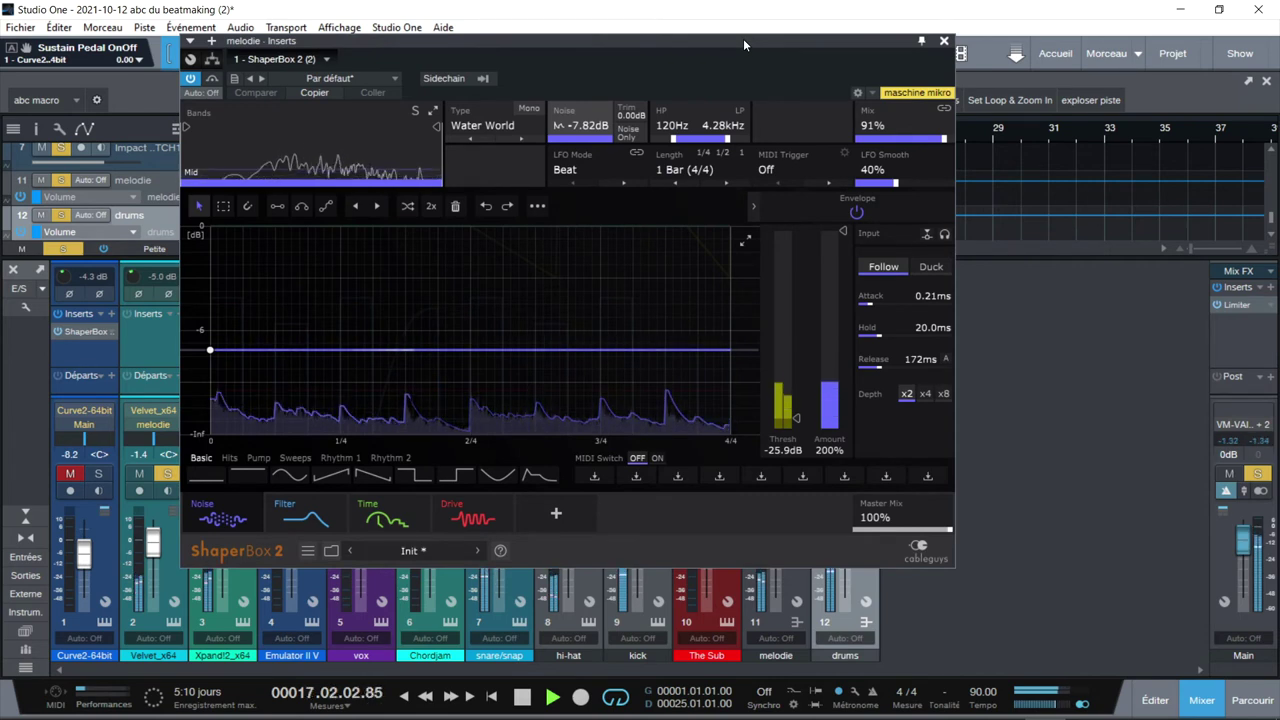
drag(743, 44, 653, 49)
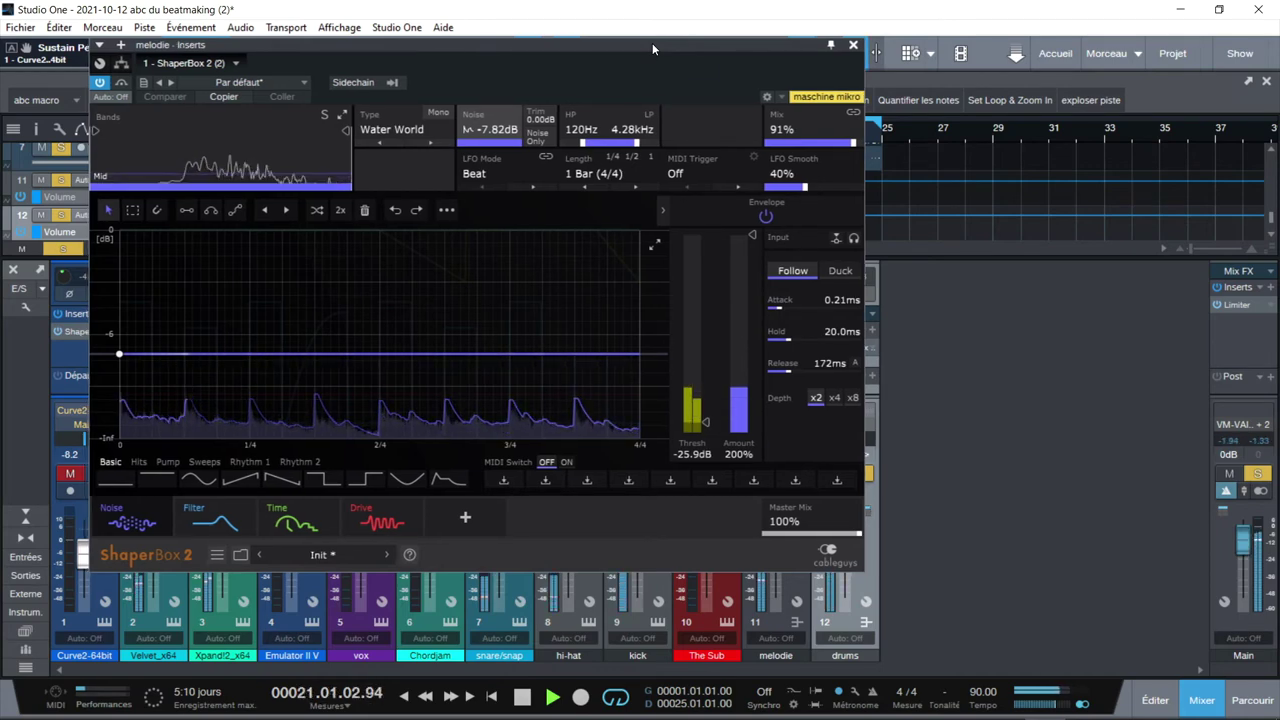
click(852, 47)
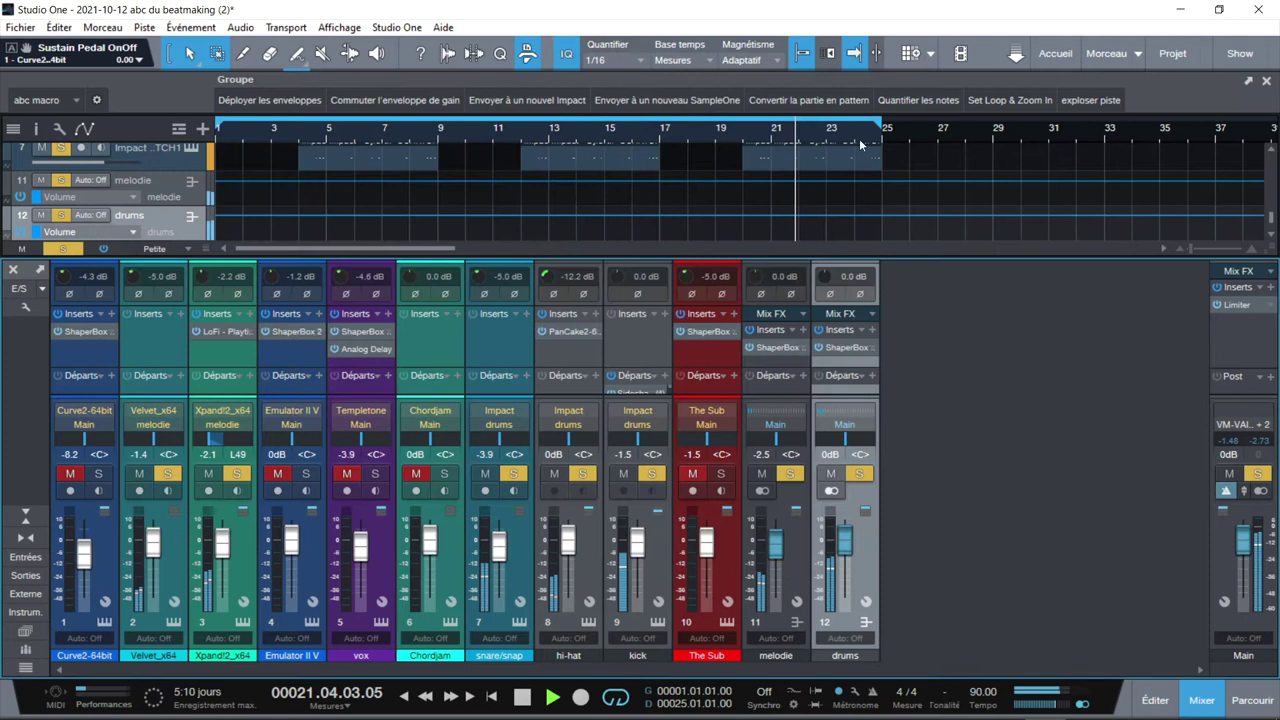
Solo The Sub track instead of the drums and melodie buses and open its ShaperBox 2 insert
click(860, 474)
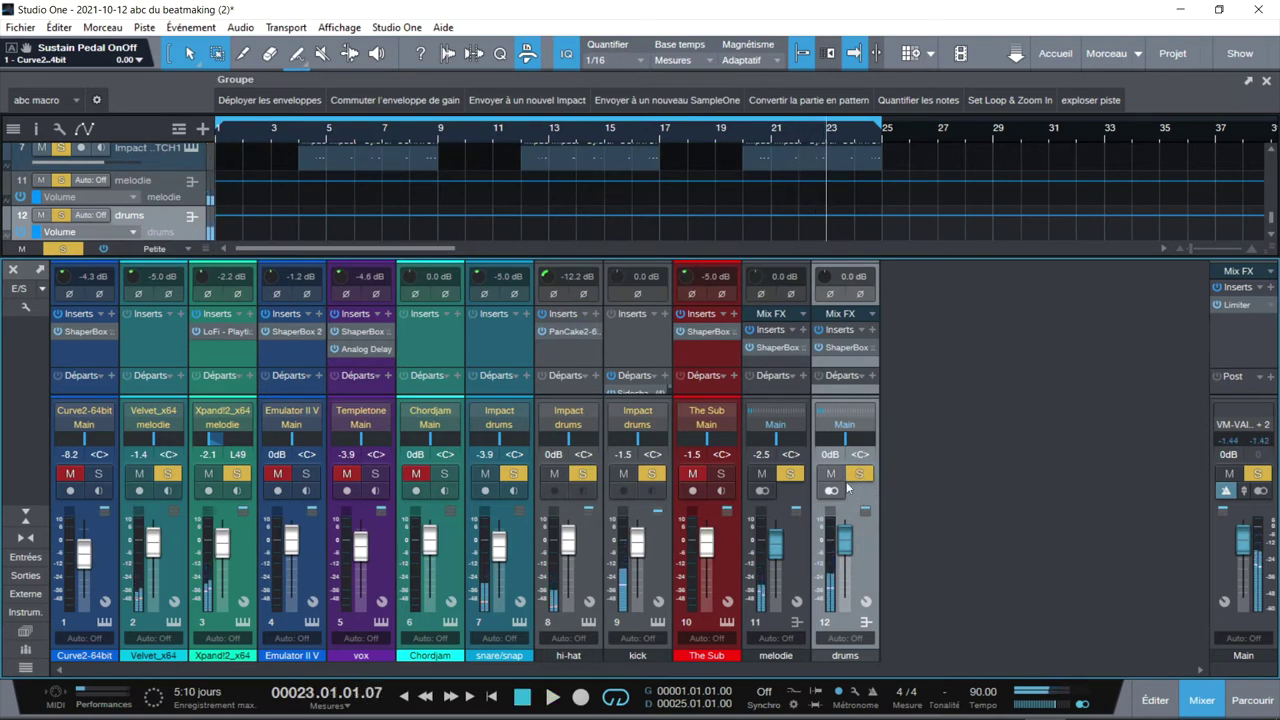
click(790, 474)
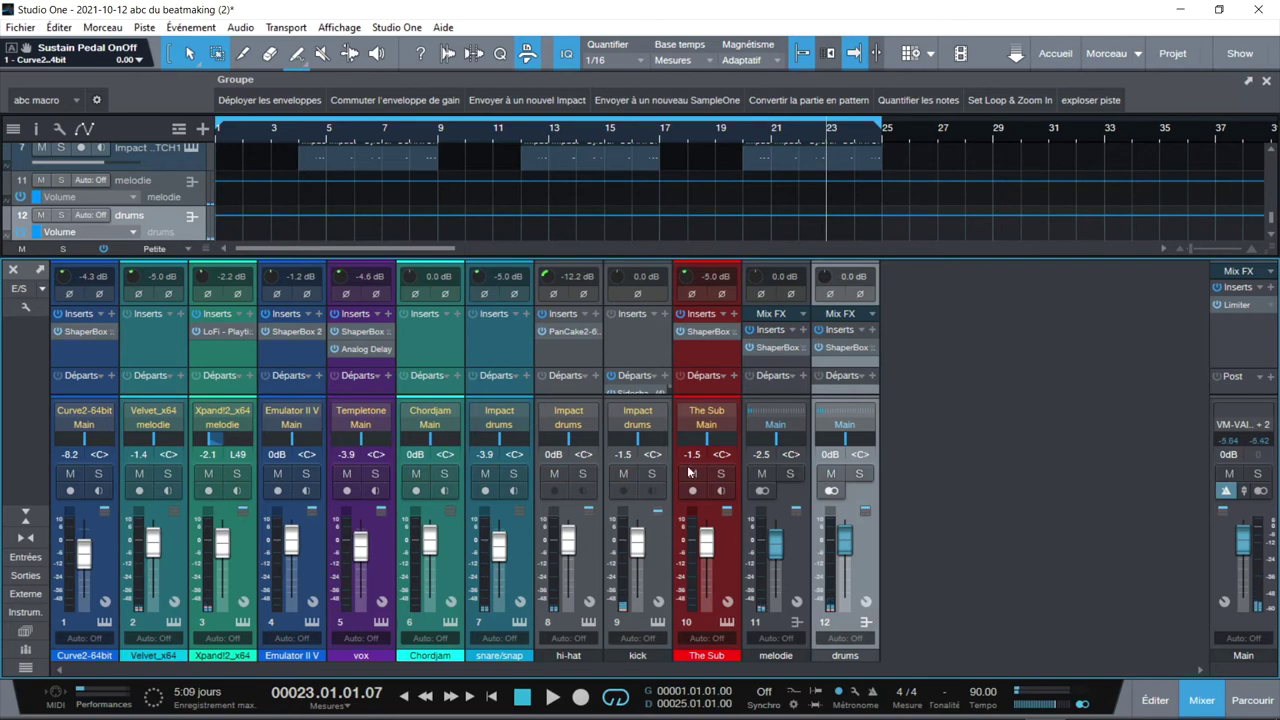
click(722, 474)
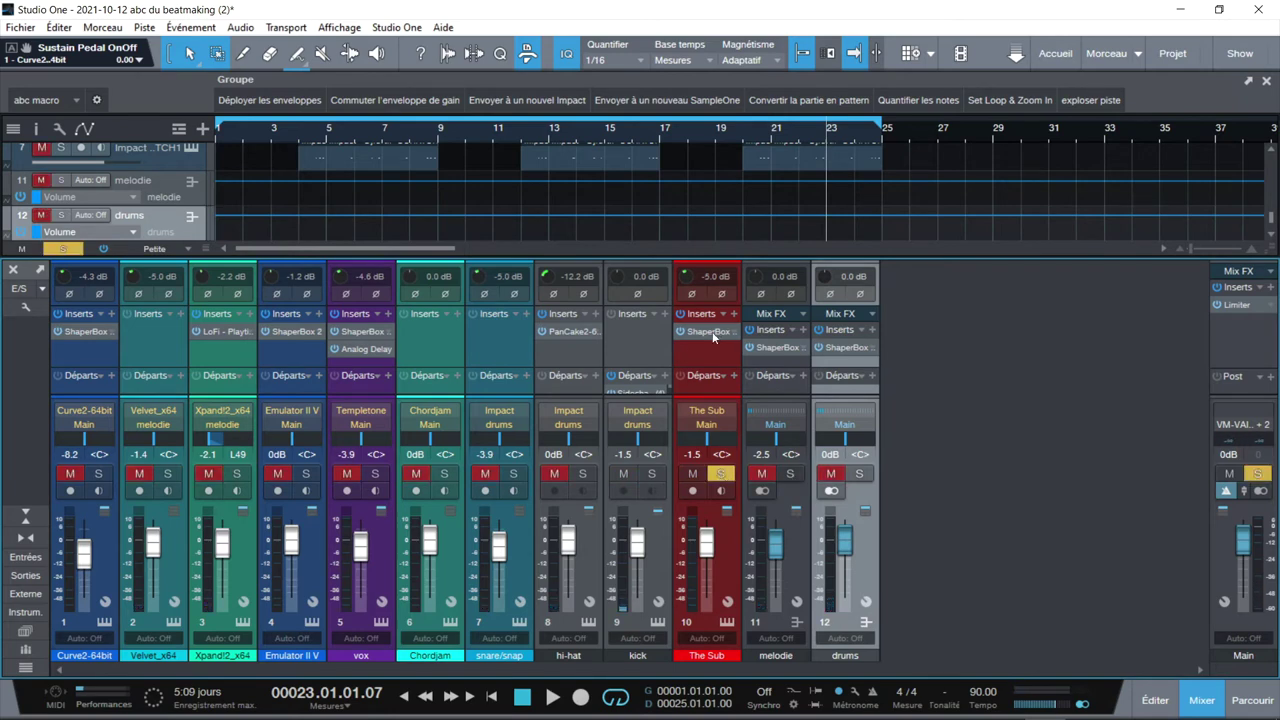
click(708, 332)
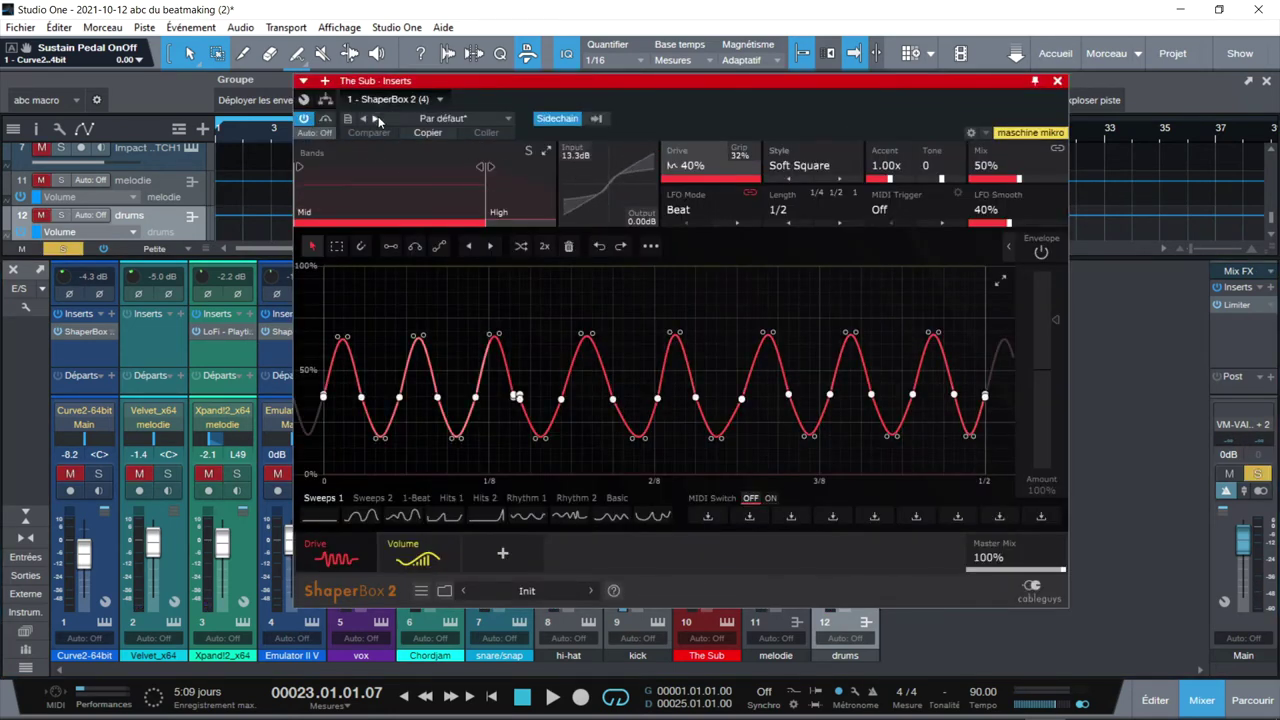
Display the Volume shaper in The Sub's ShaperBox 2 and expand its Compressor settings to inspect the sidechain input
mouse_move(318, 562)
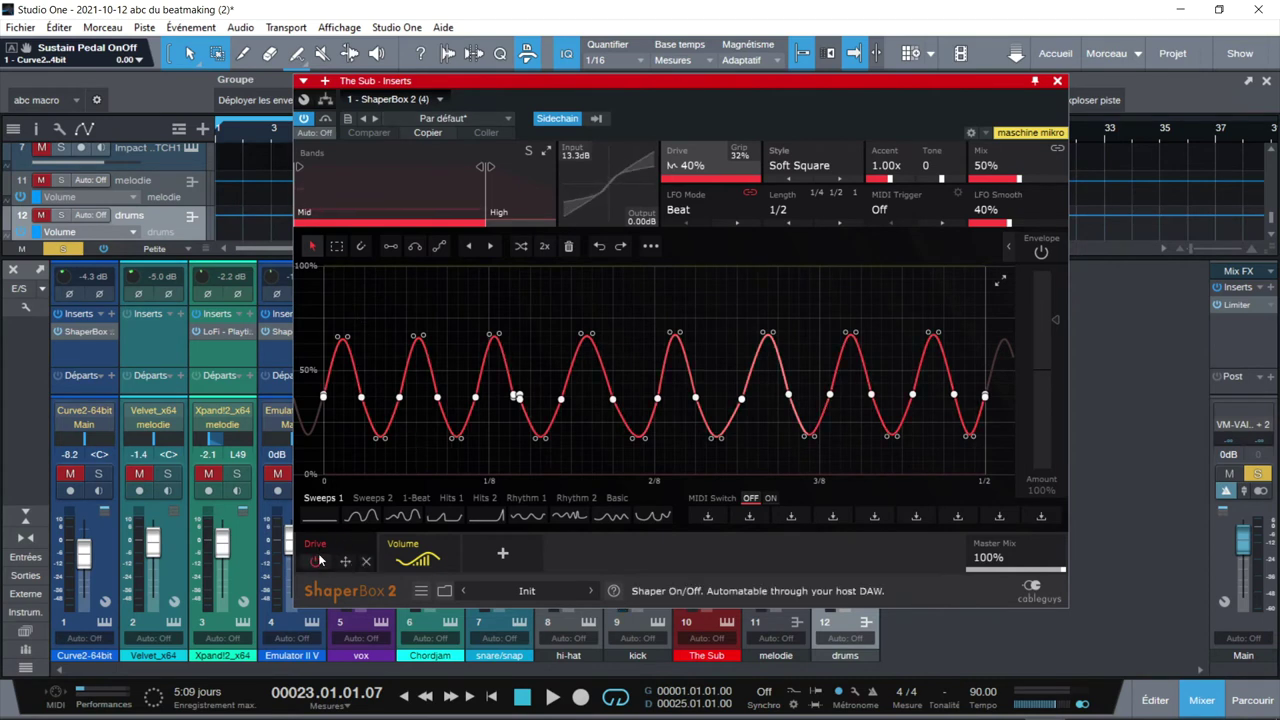
click(430, 556)
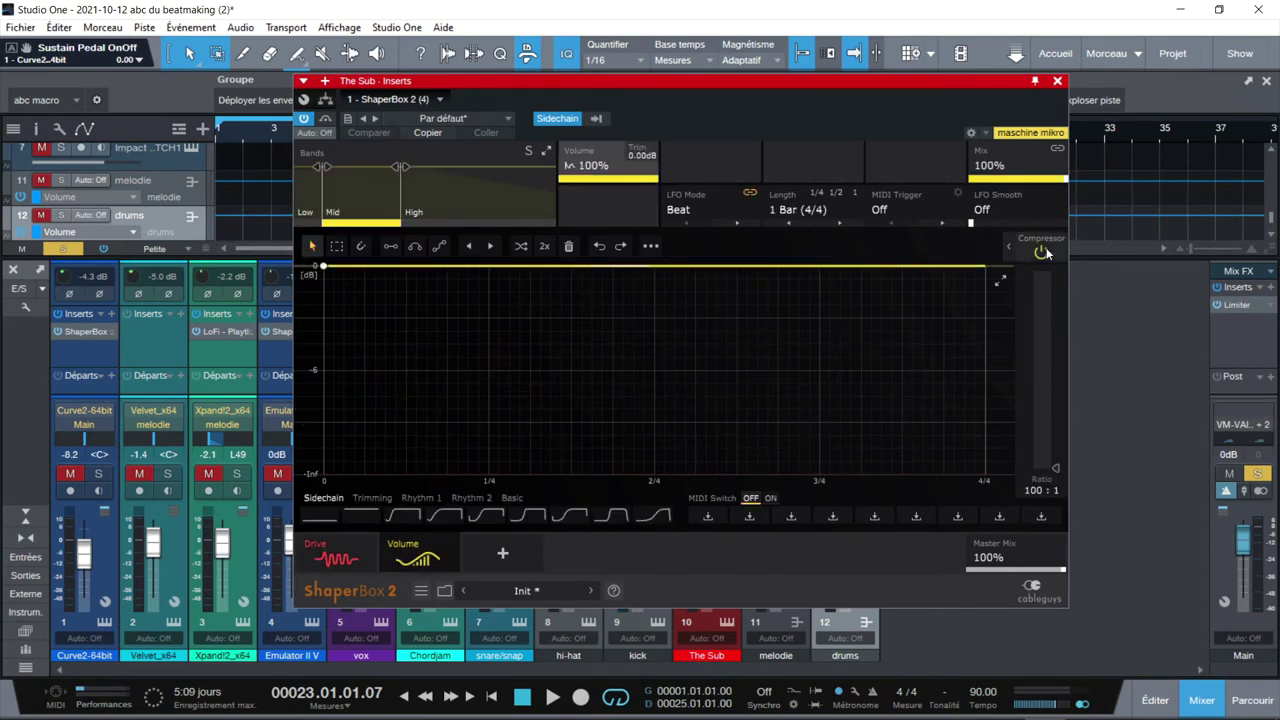
click(1008, 249)
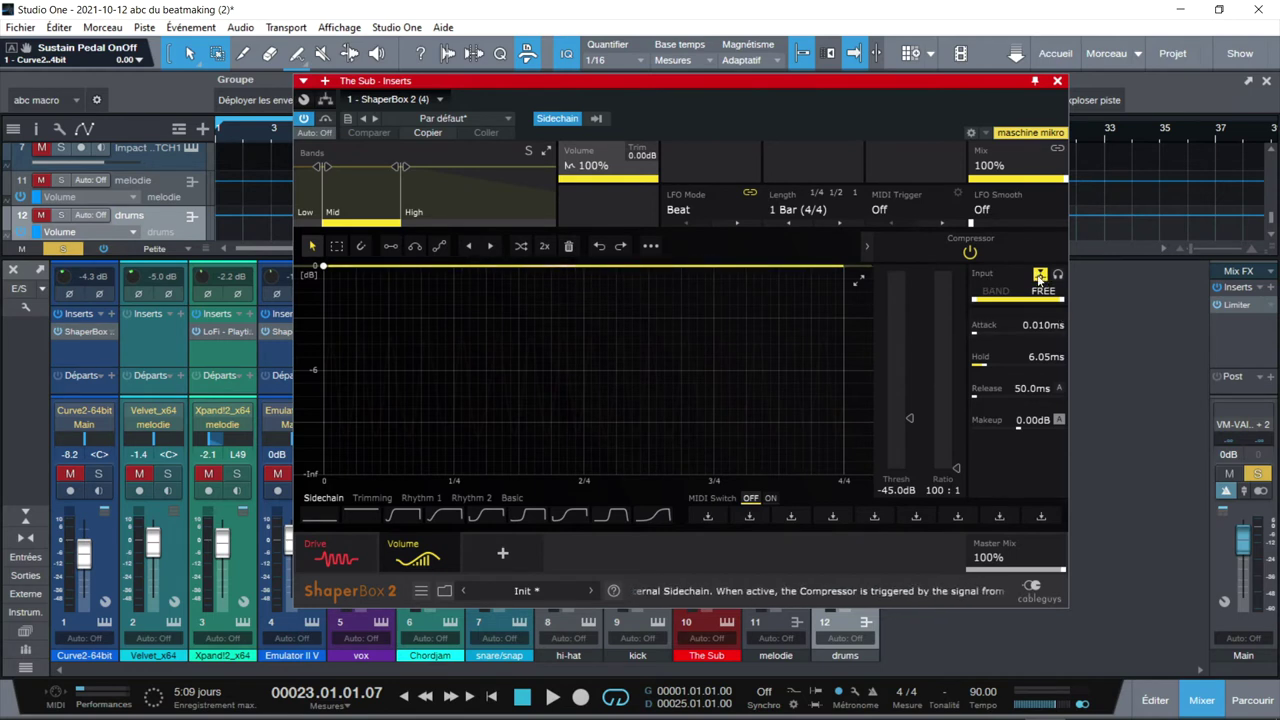
Play The Sub through its sidechained Volume and Drive shapers and compare ShaperBox 2 bypassed and active
key(space)
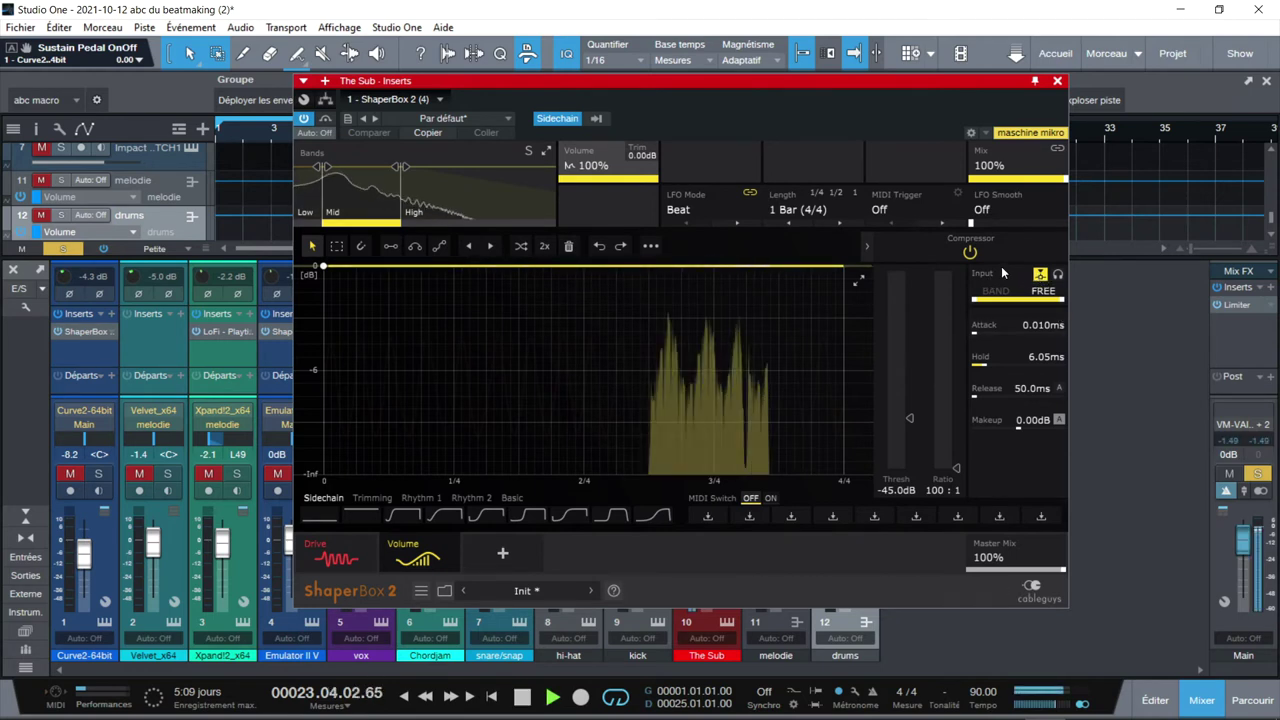
drag(765, 82, 519, 77)
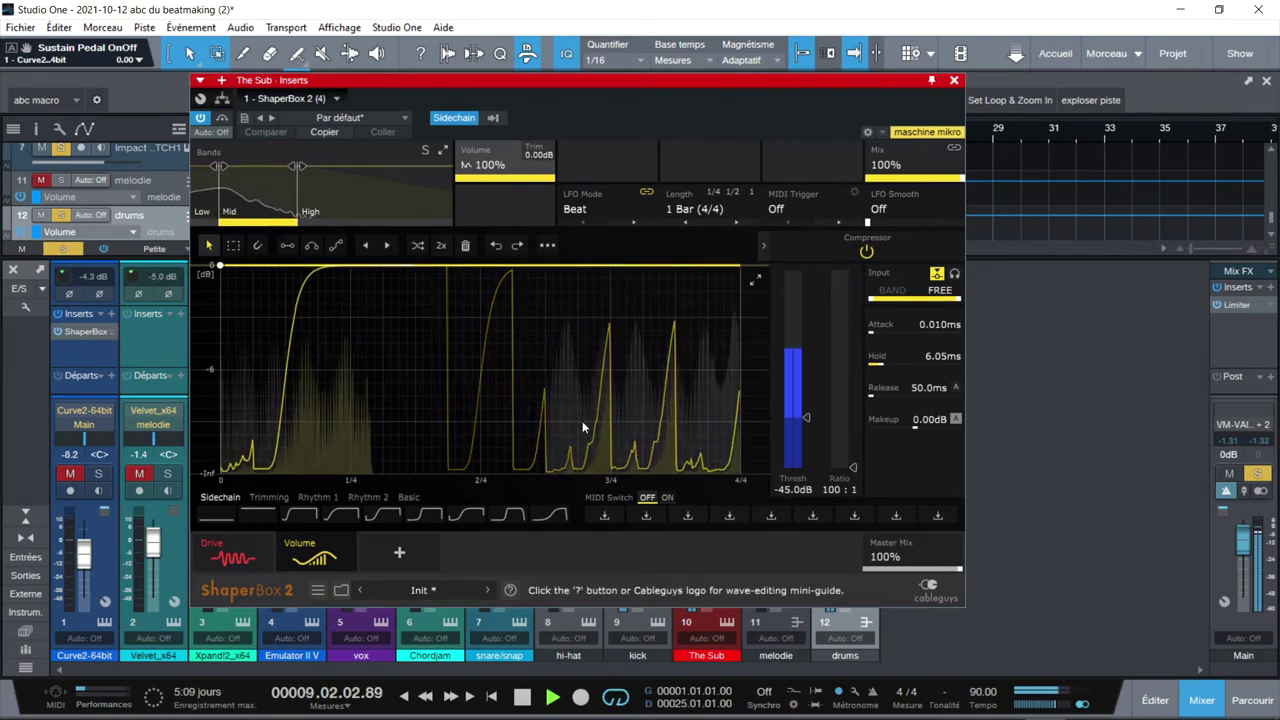
click(236, 543)
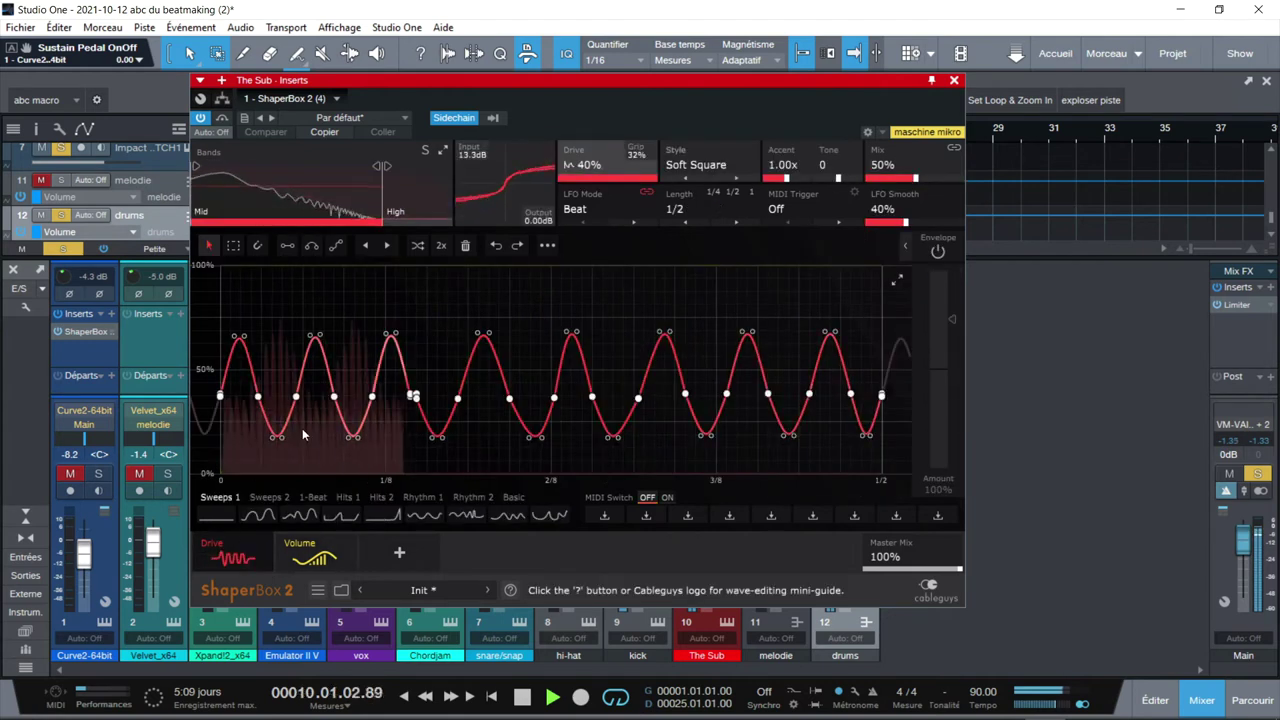
click(201, 119)
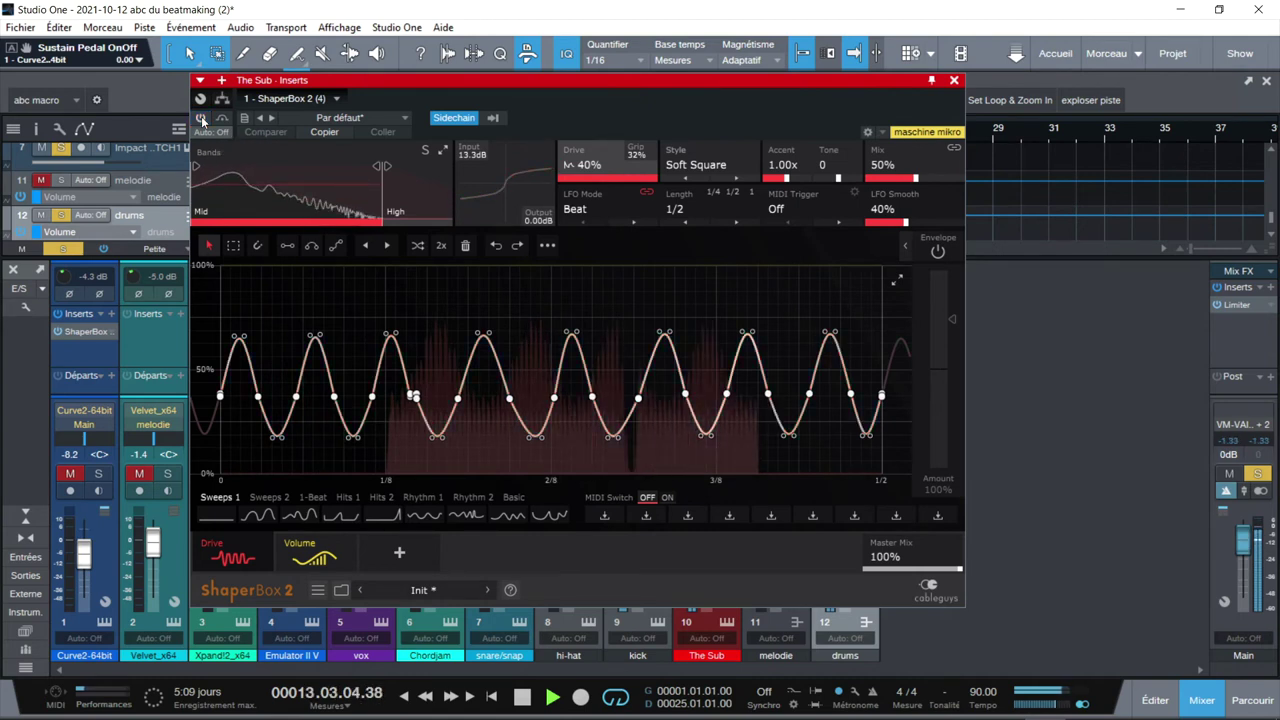
click(201, 119)
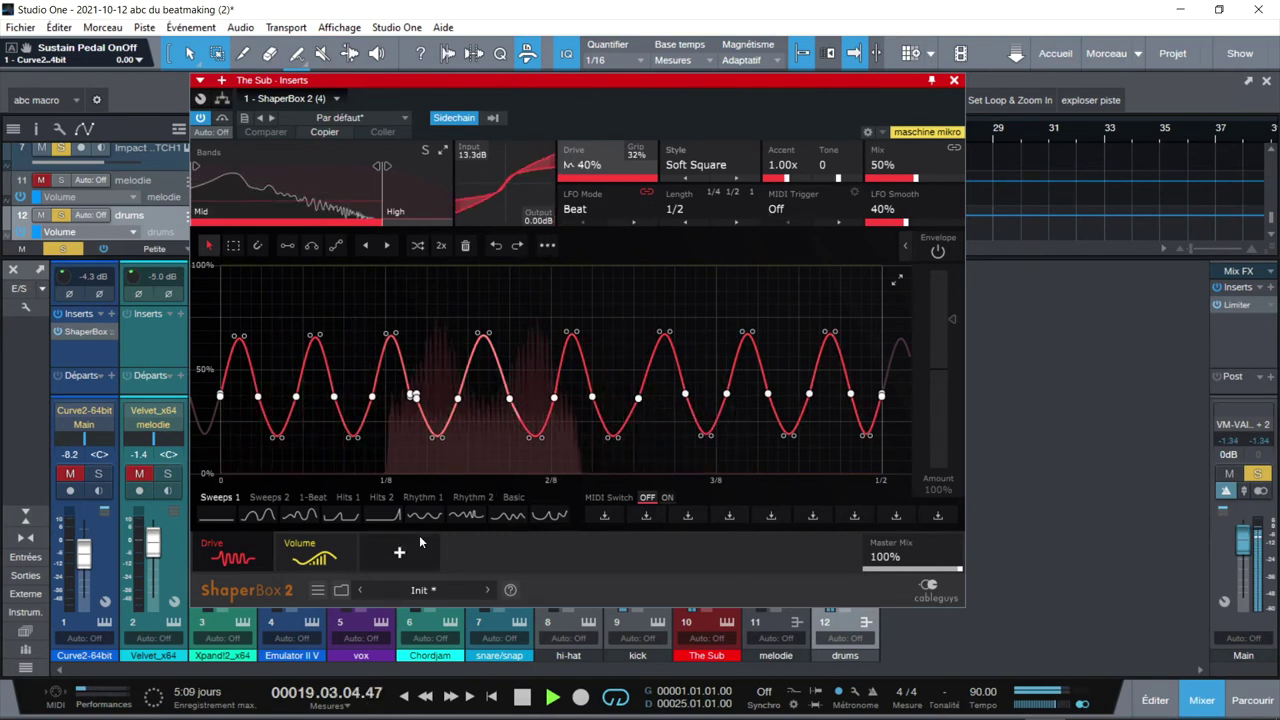
Return to The Sub's Volume shaper, close the ShaperBox 2 window and clear all solos in the mixer
click(310, 553)
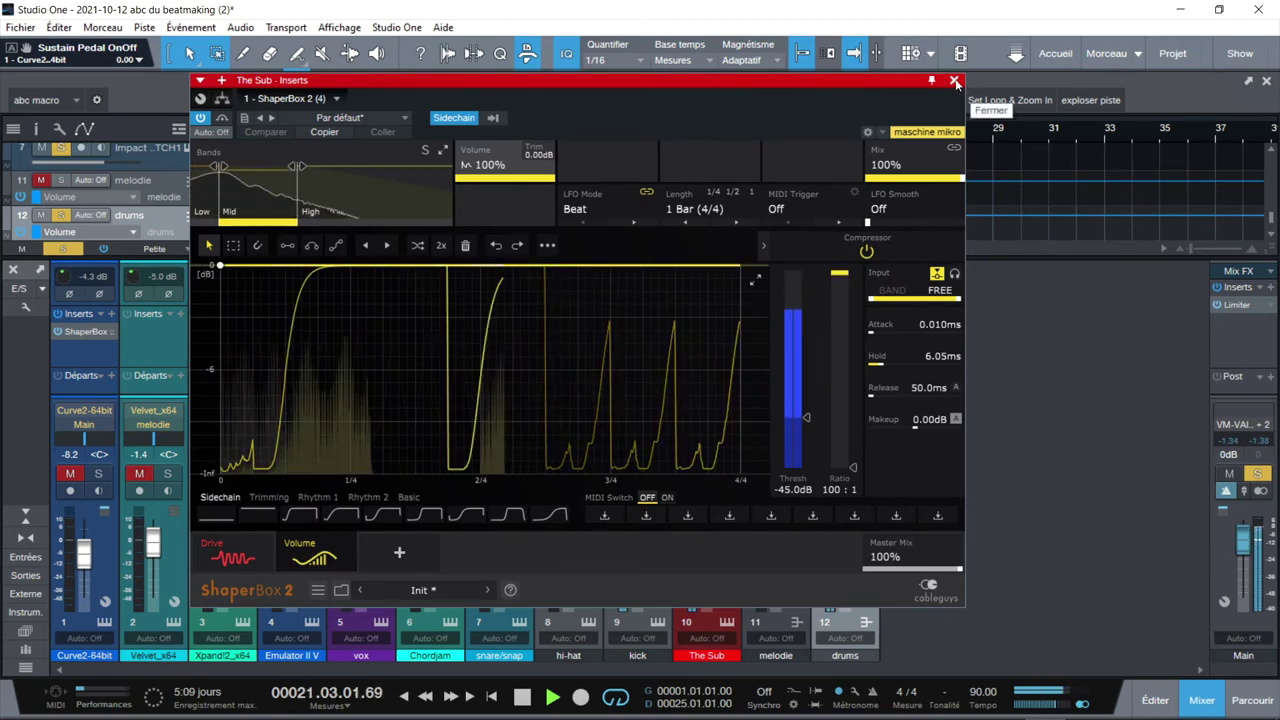
click(955, 82)
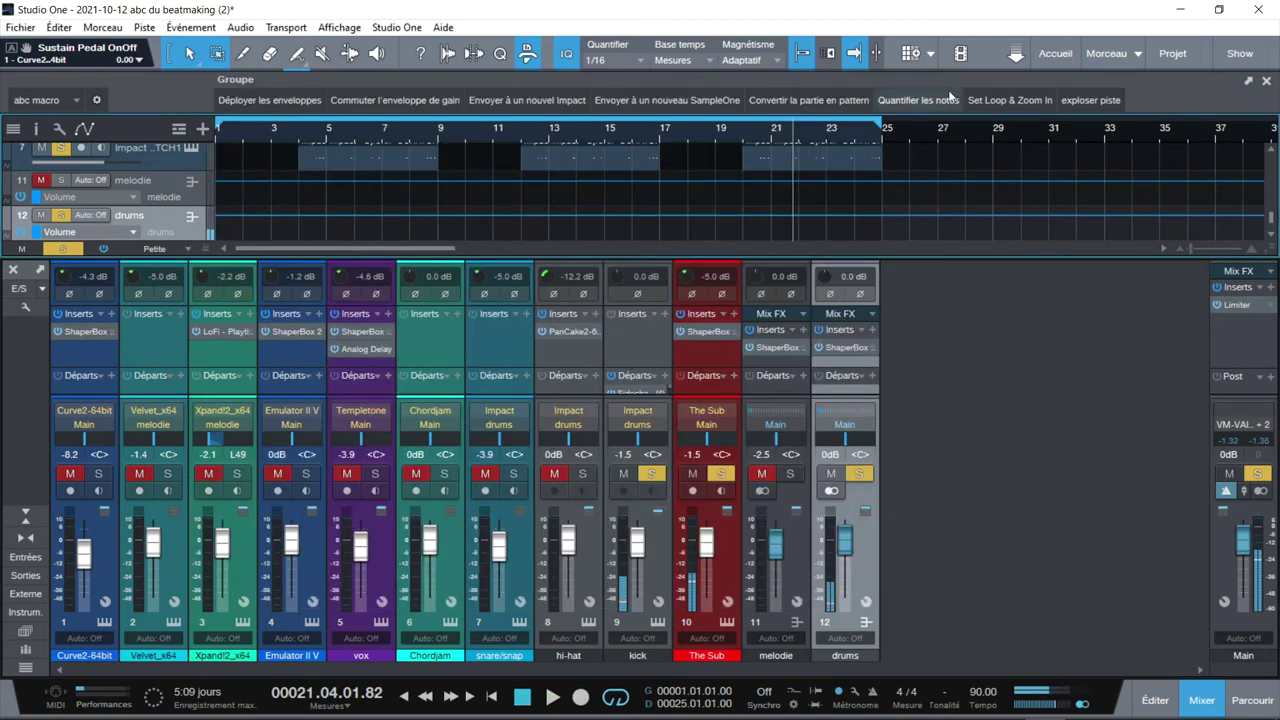
click(653, 476)
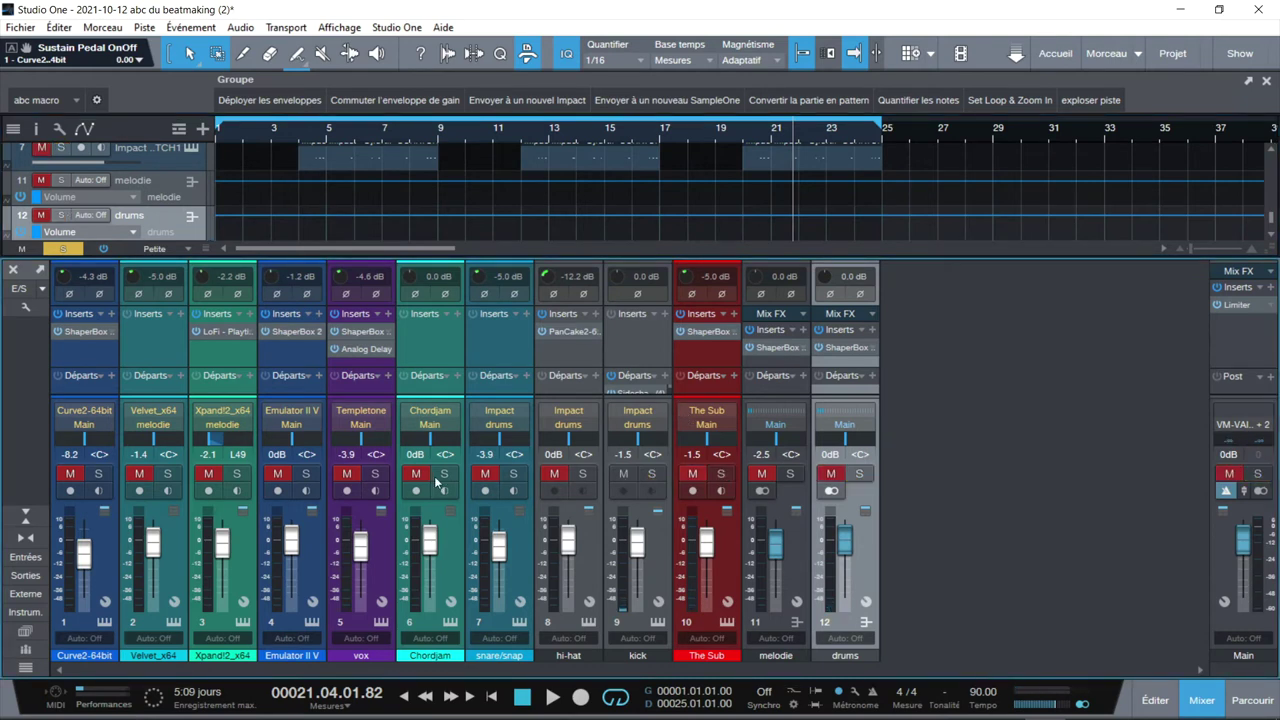
click(62, 248)
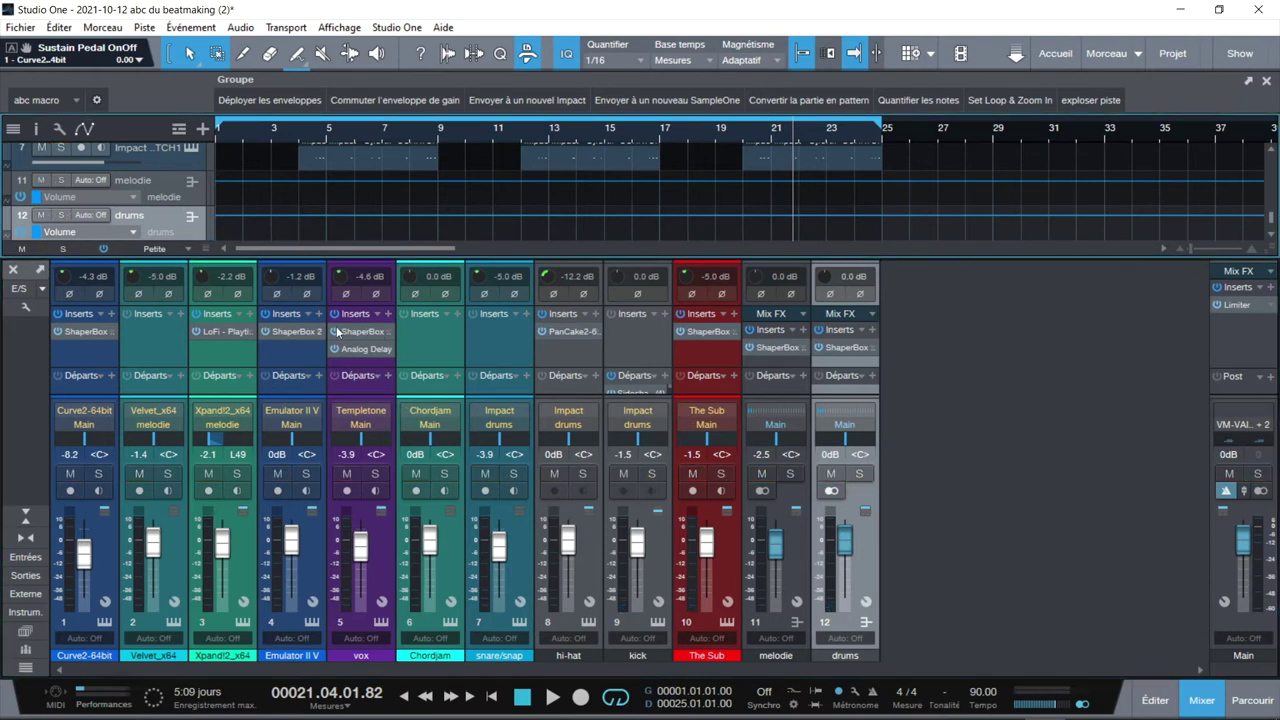
Open the vox track's ShaperBox 2 insert, solo the track and start playback
click(357, 331)
drag(792, 76, 1058, 2)
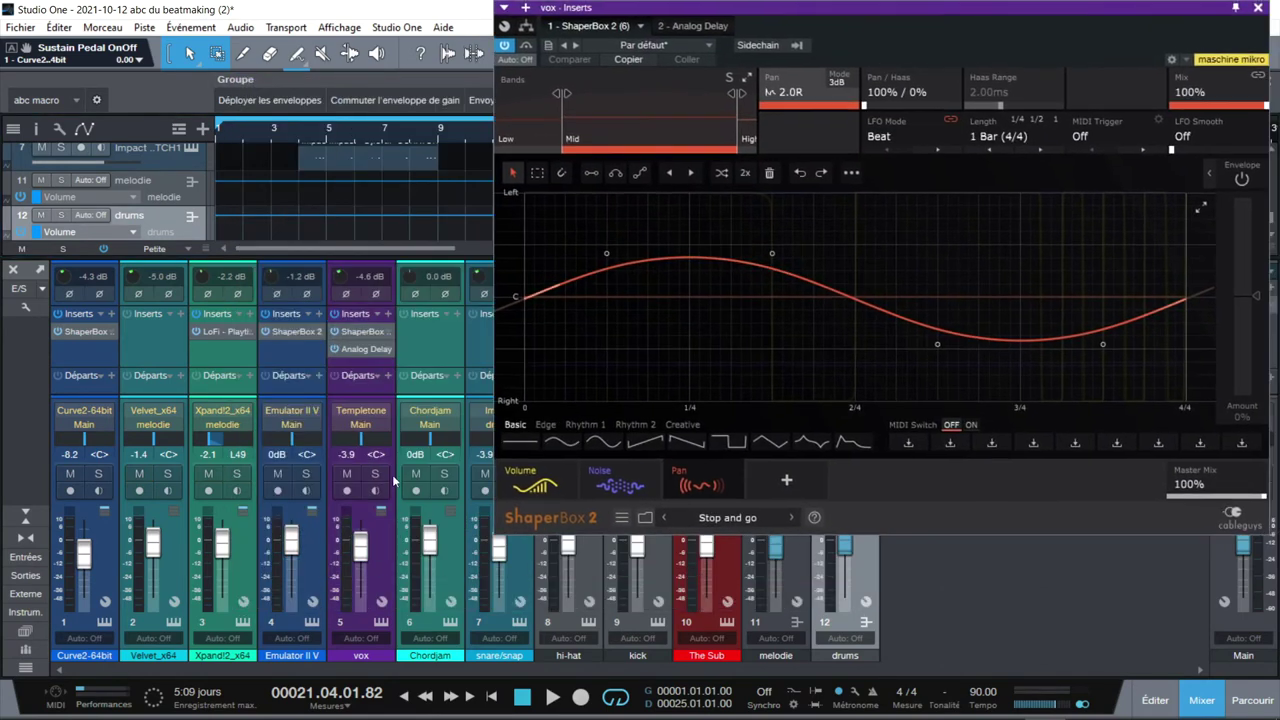
click(374, 474)
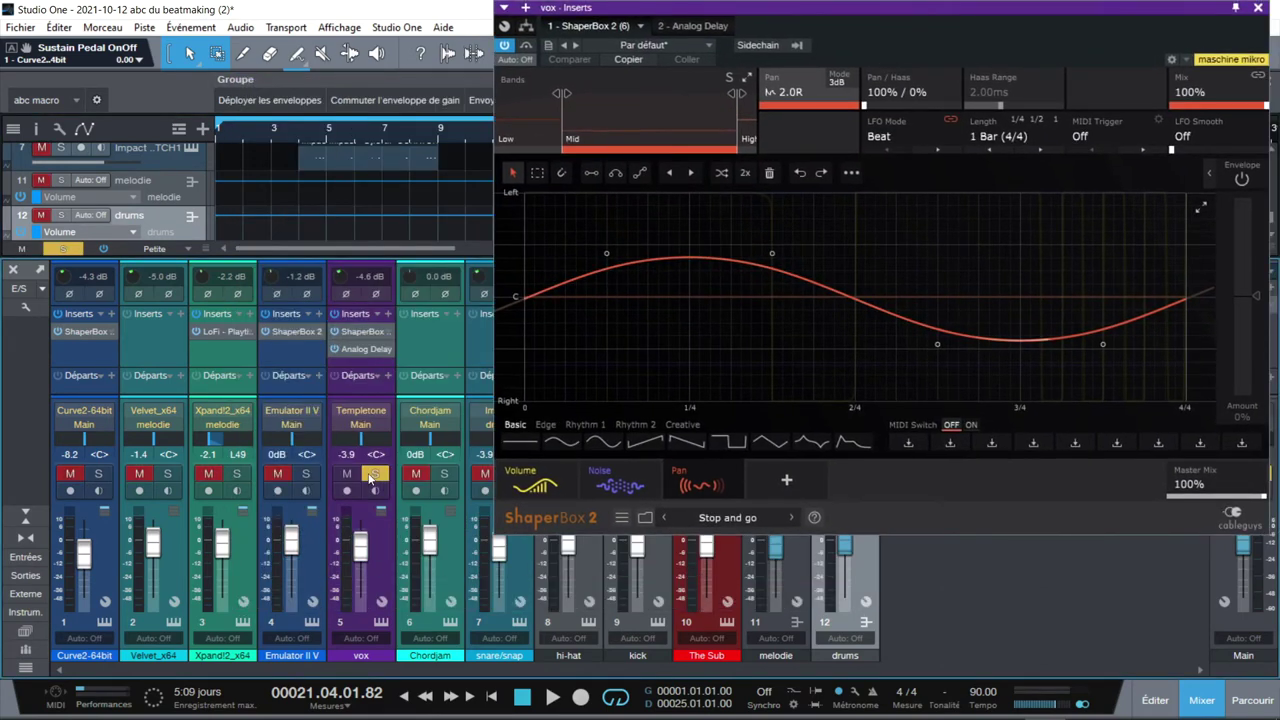
key(space)
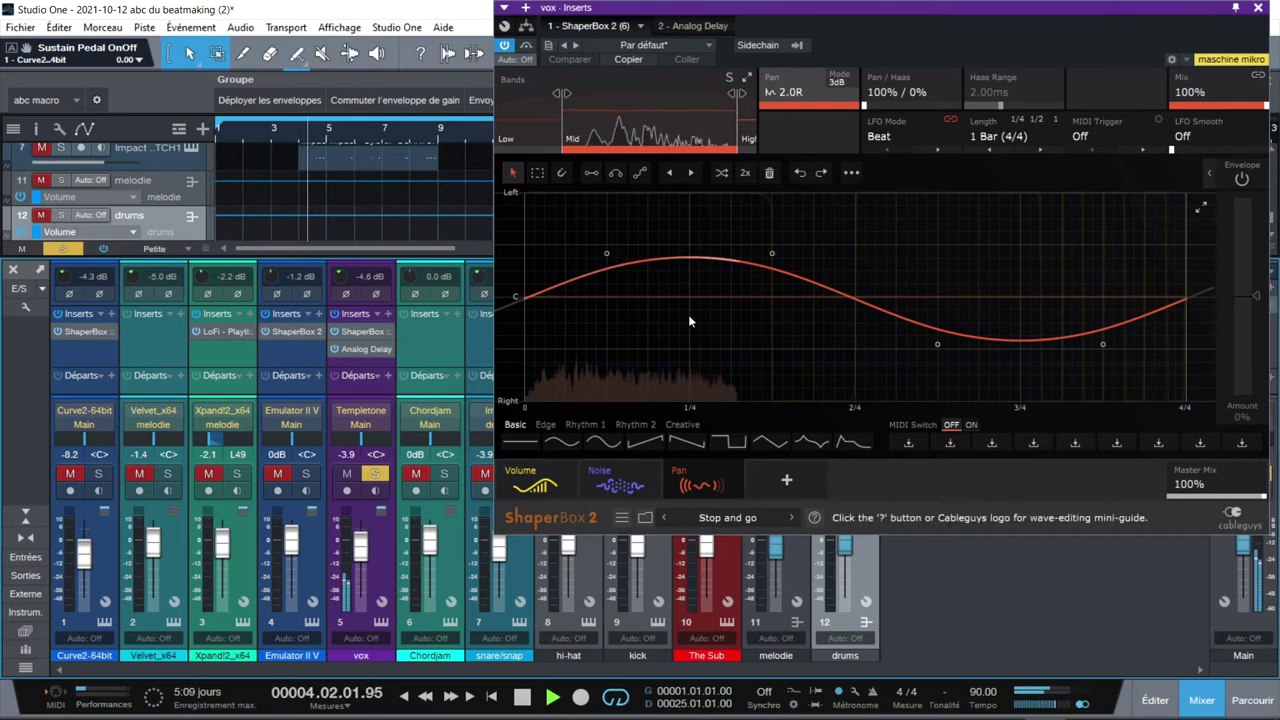
Examine the vox track's Volume, Noise and Pan shapers one after another, including the Woodland Birds noise, while listening
drag(816, 19, 760, 1)
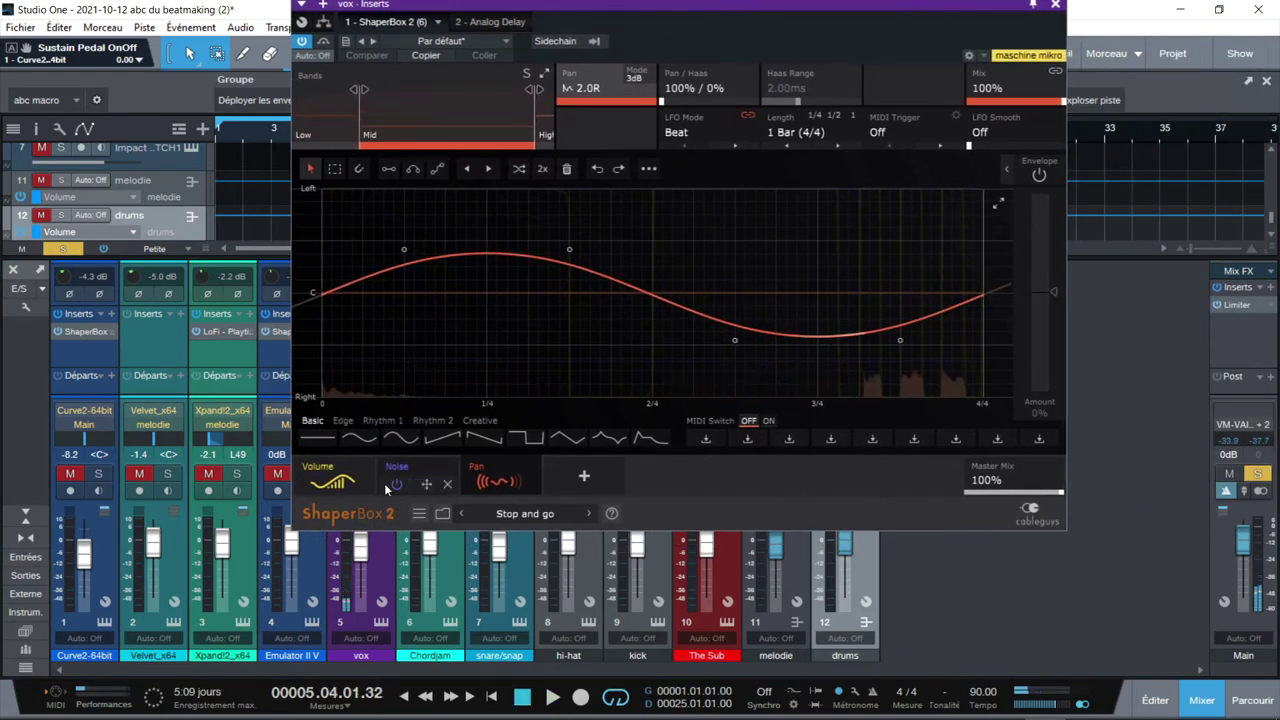
click(314, 464)
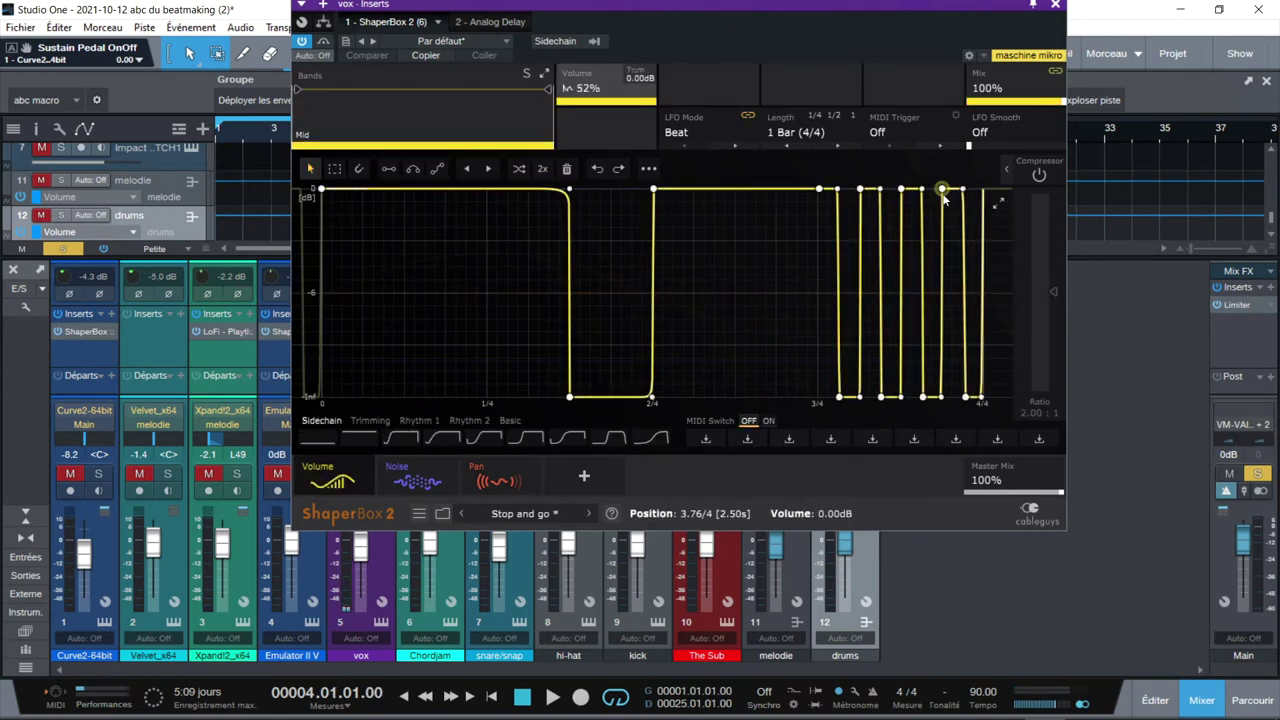
key(space)
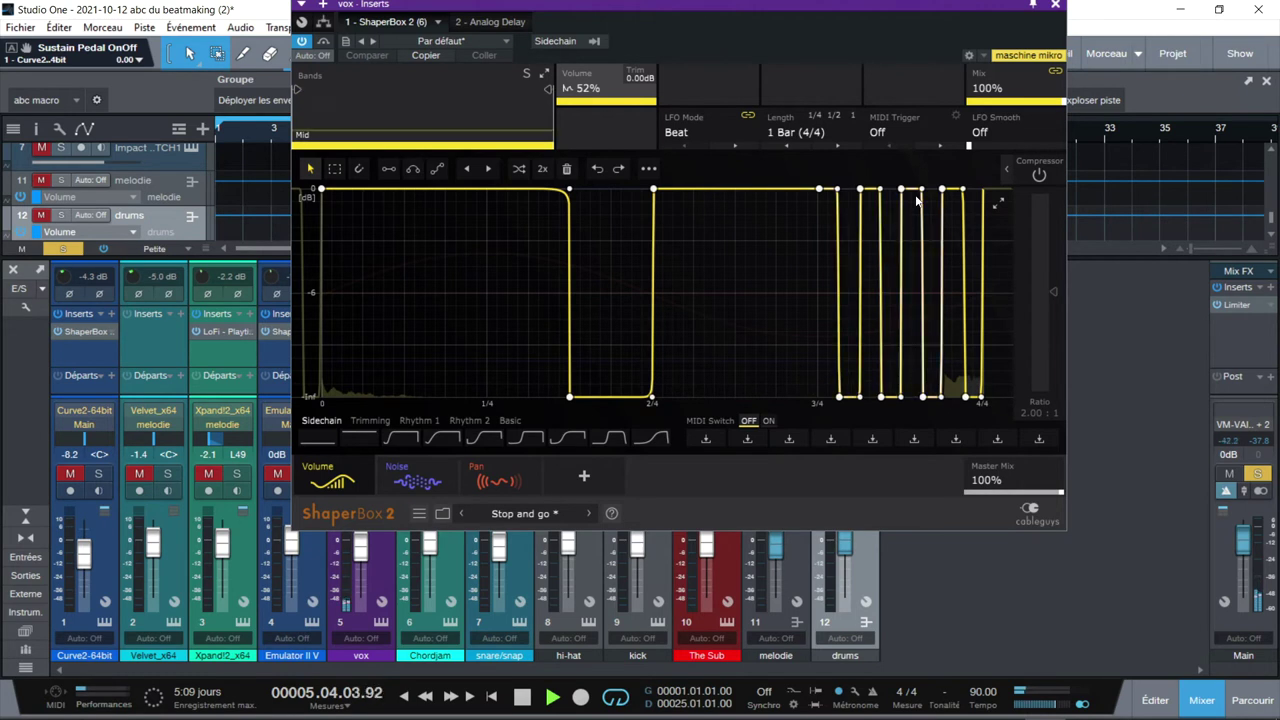
click(421, 471)
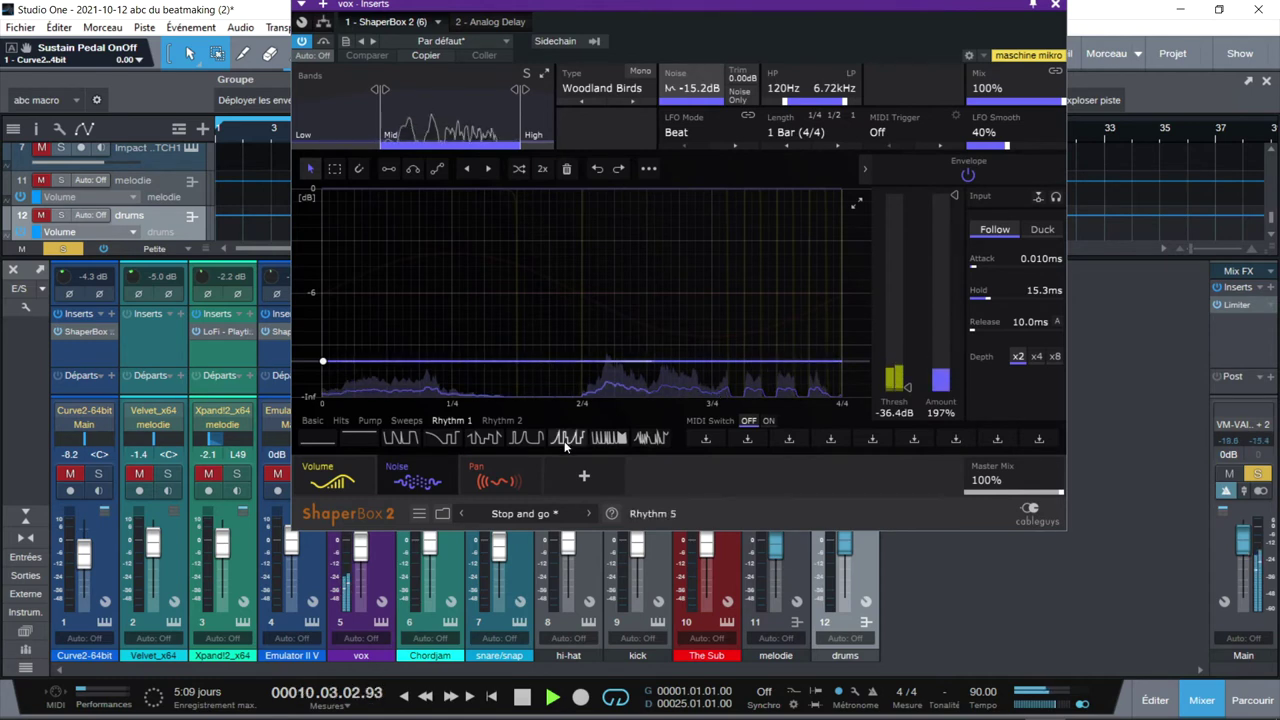
click(486, 468)
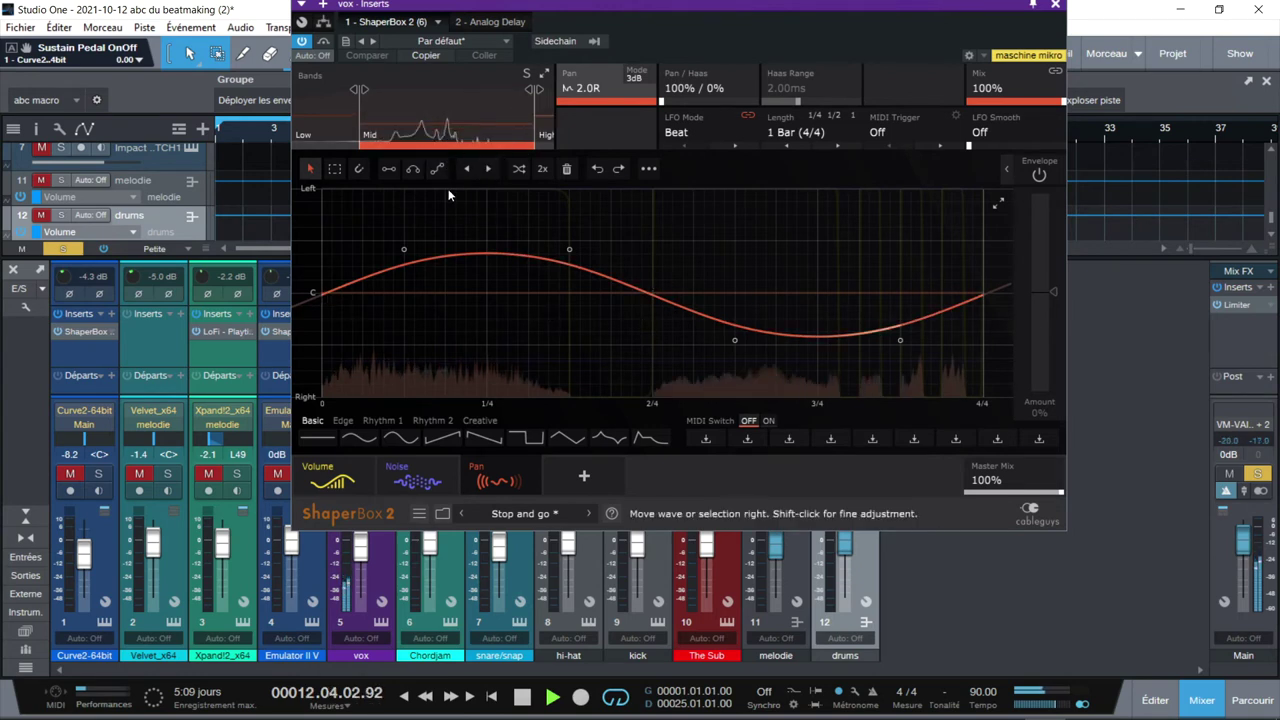
click(401, 461)
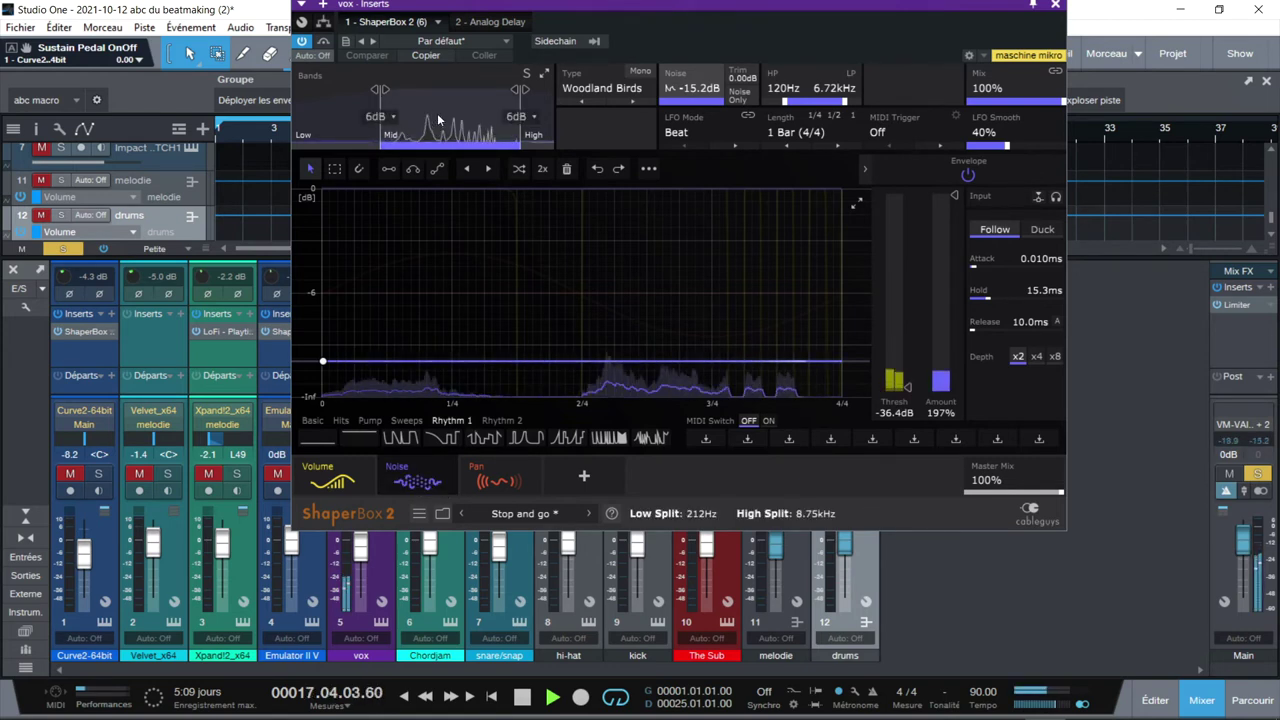
click(335, 470)
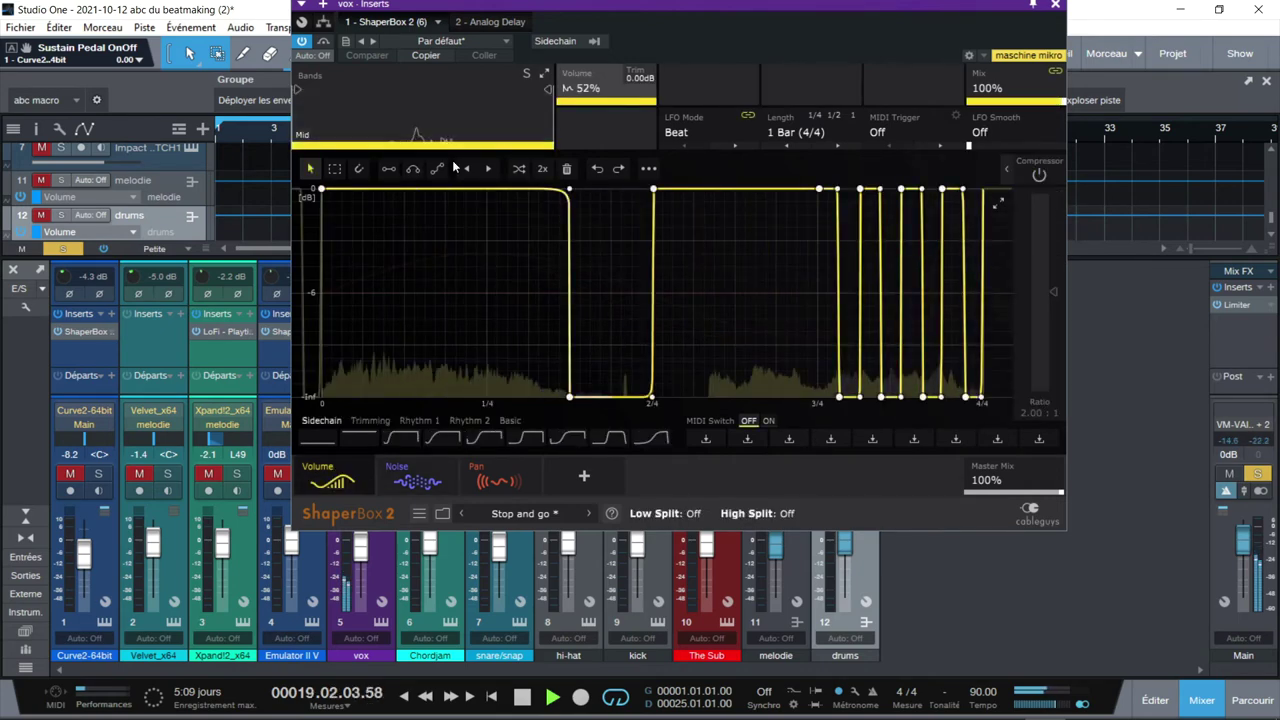
Close the vox track's ShaperBox 2 and view the settings of its Analog Delay insert
click(1055, 6)
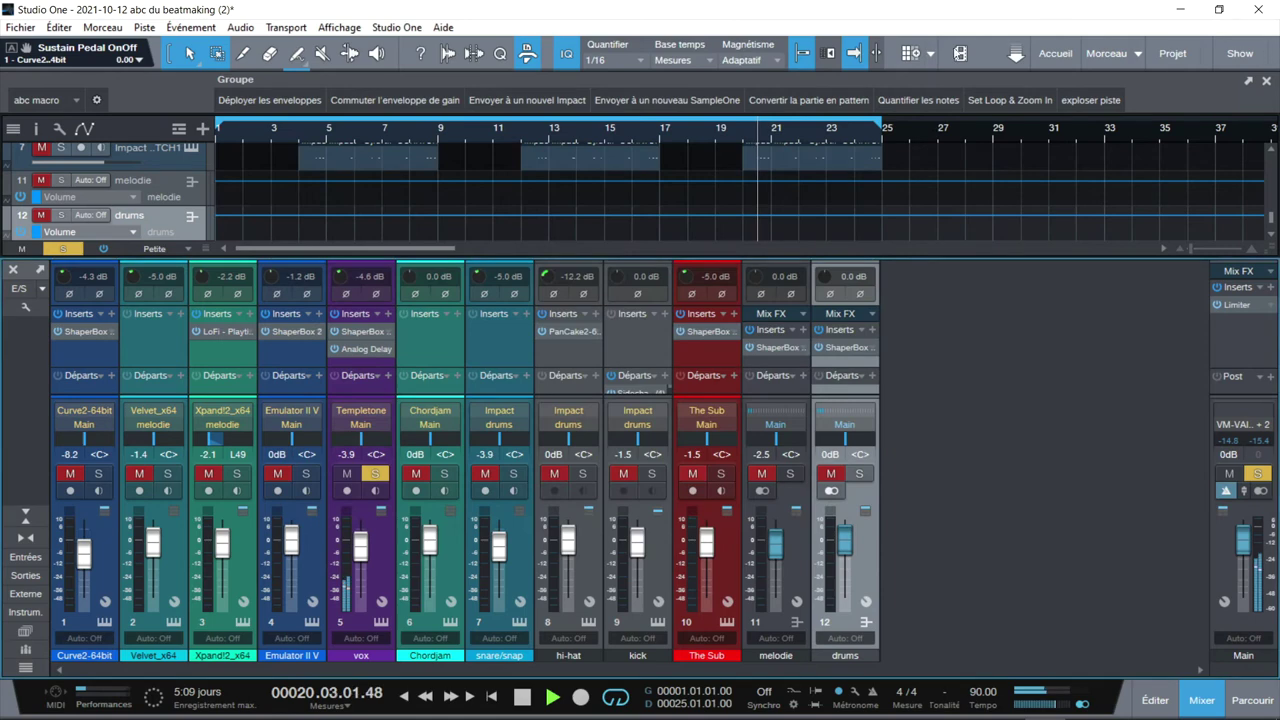
click(359, 349)
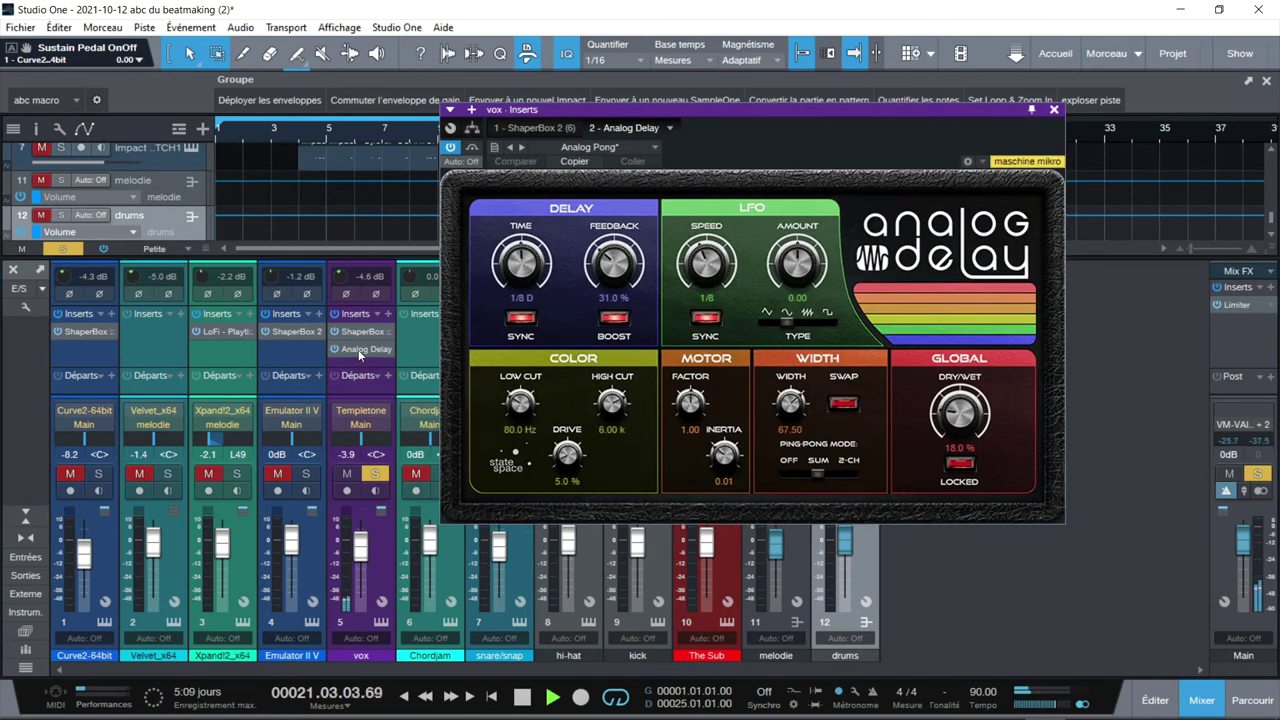
click(1054, 111)
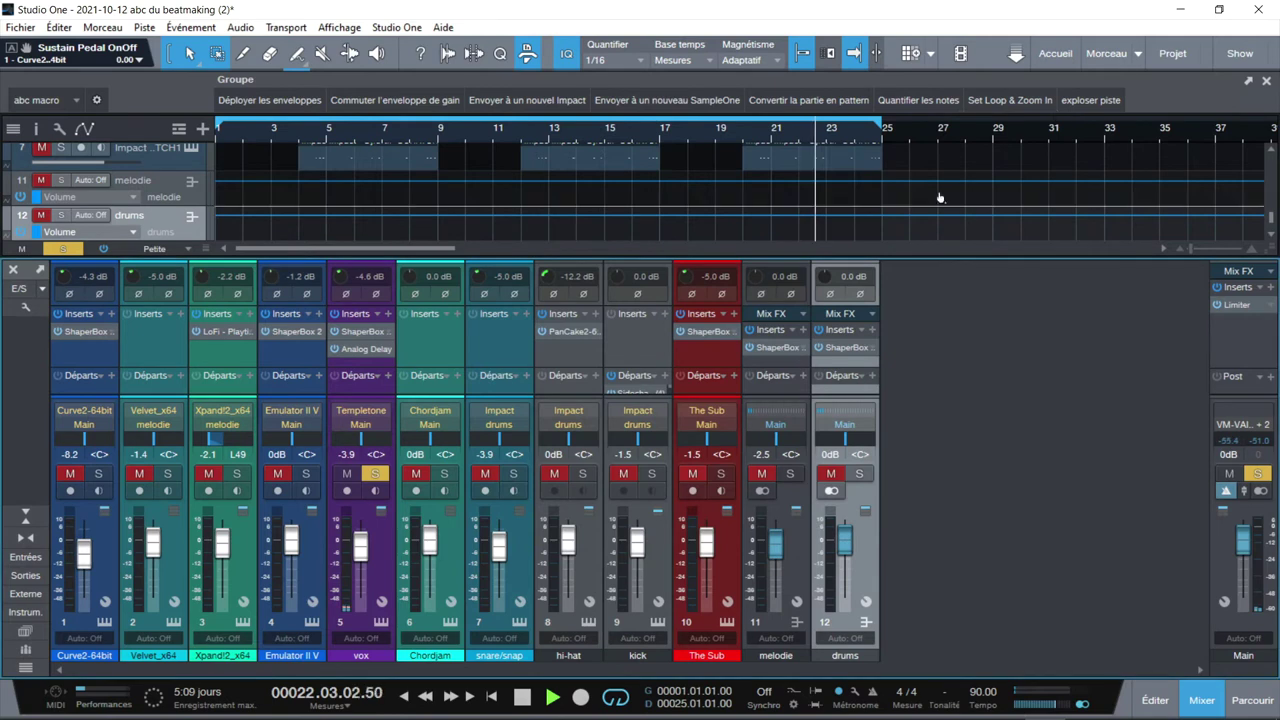
Solo the Emulator II V track instead of vox and open its ShaperBox 2 insert
click(373, 475)
click(306, 474)
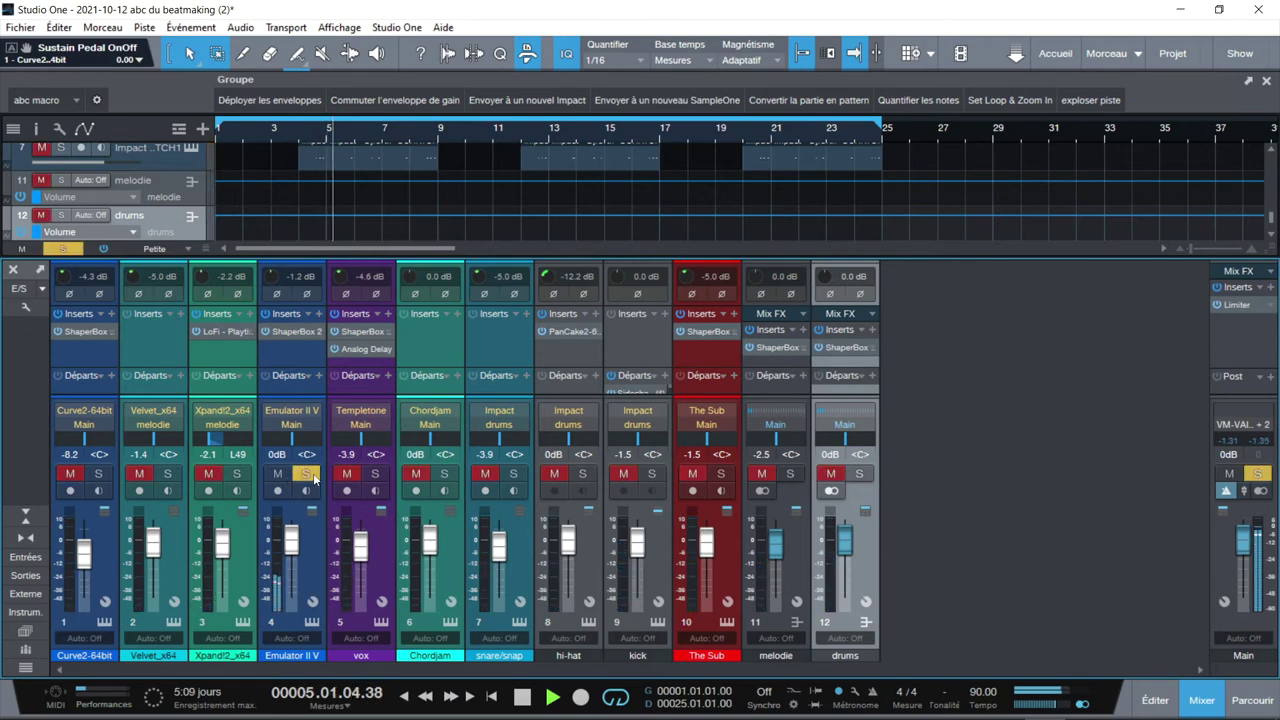
click(295, 331)
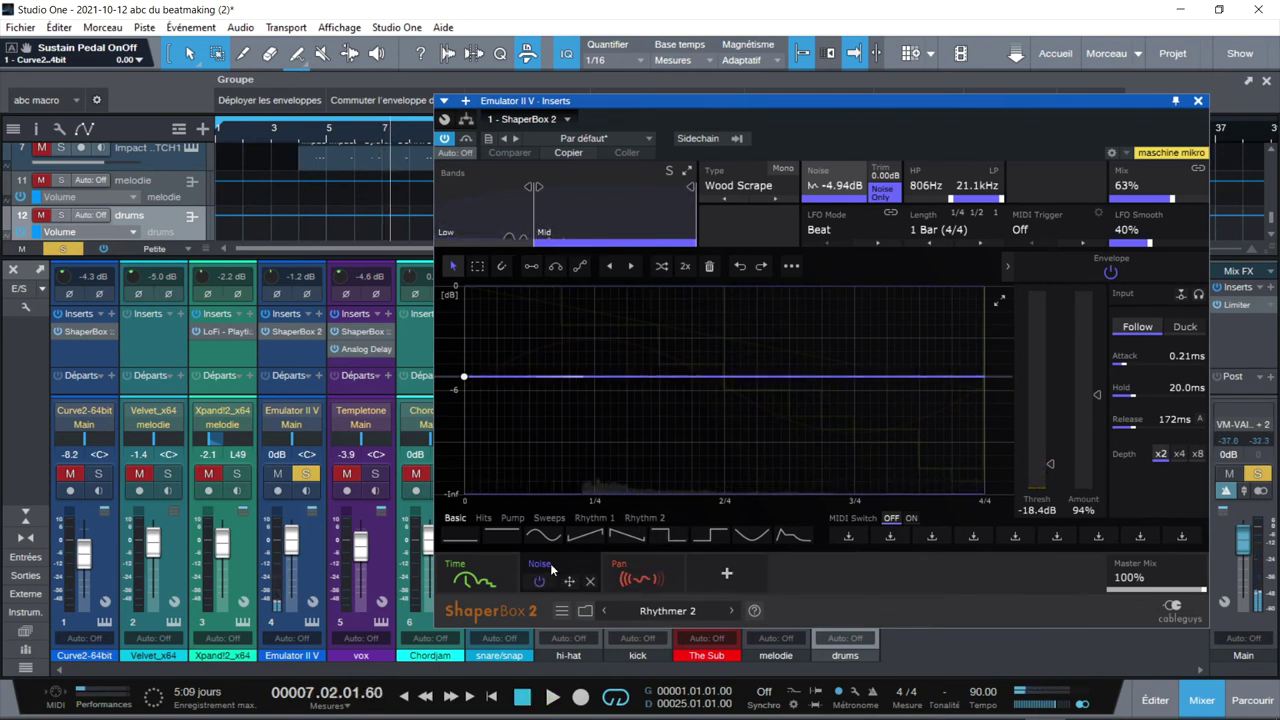
Compare the low and mid bands of the Emulator II V Noise shaper and play the track from bar 1
click(460, 212)
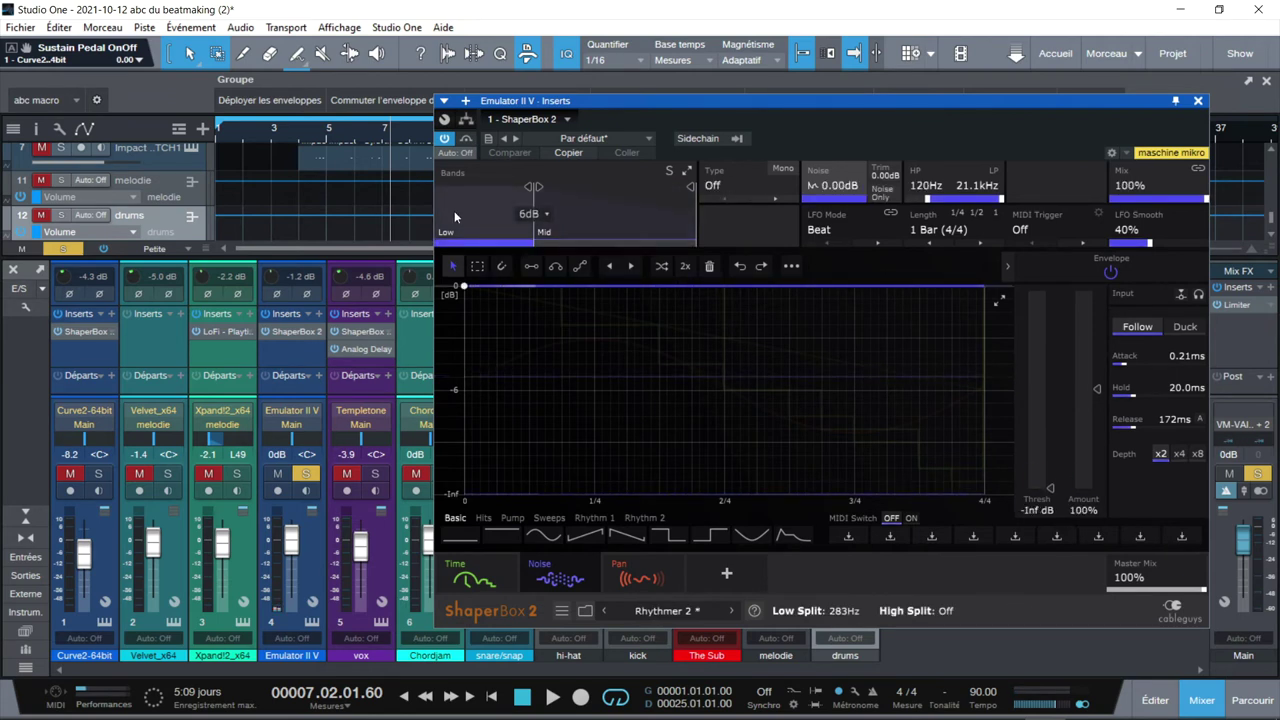
click(612, 208)
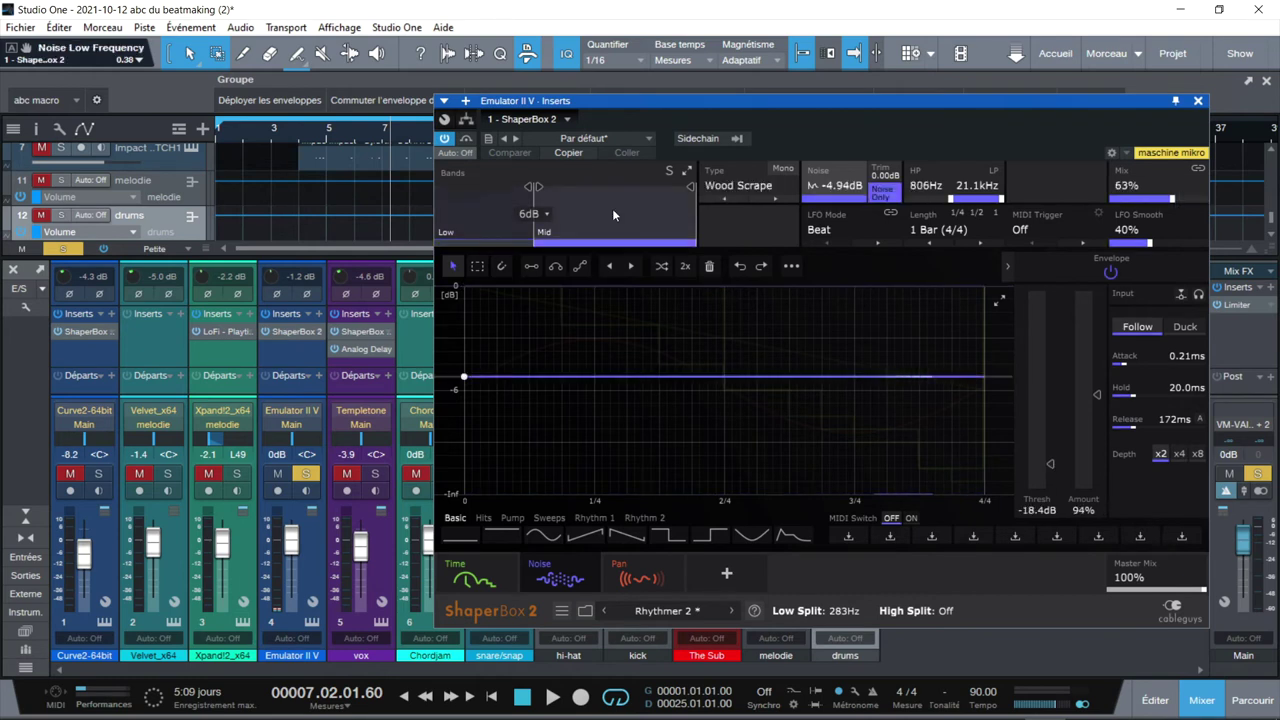
key(space)
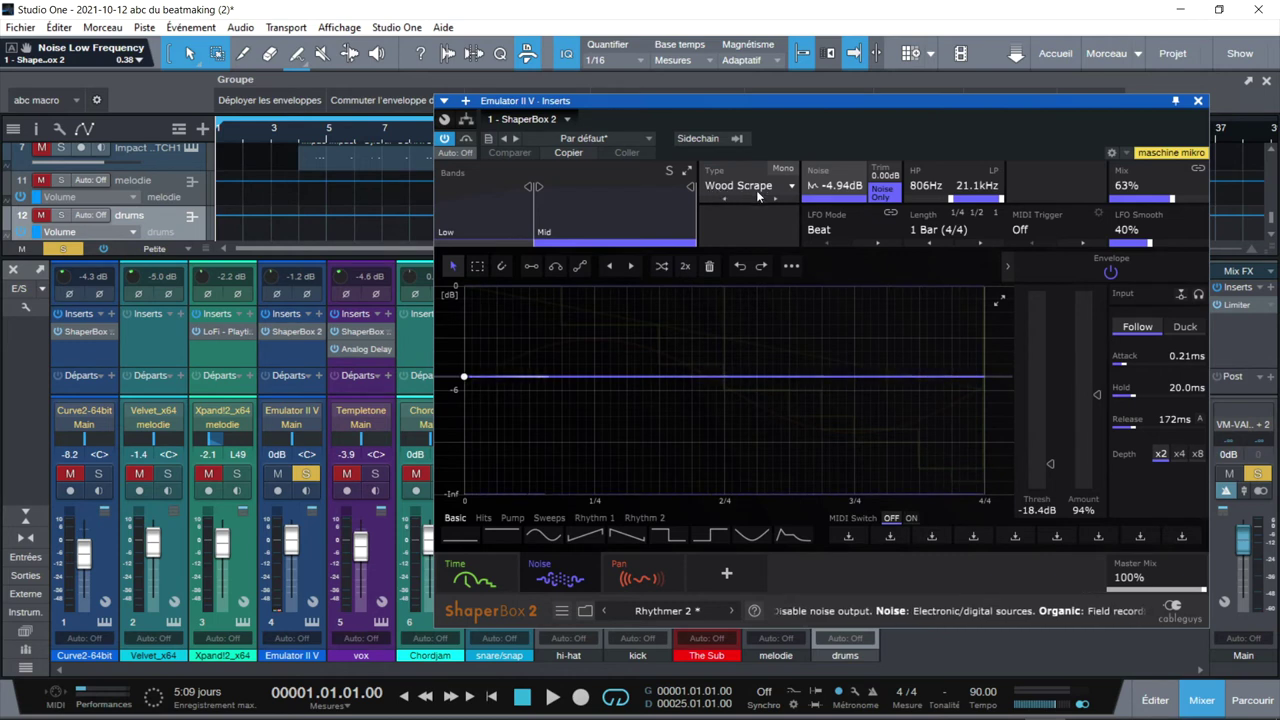
key(space)
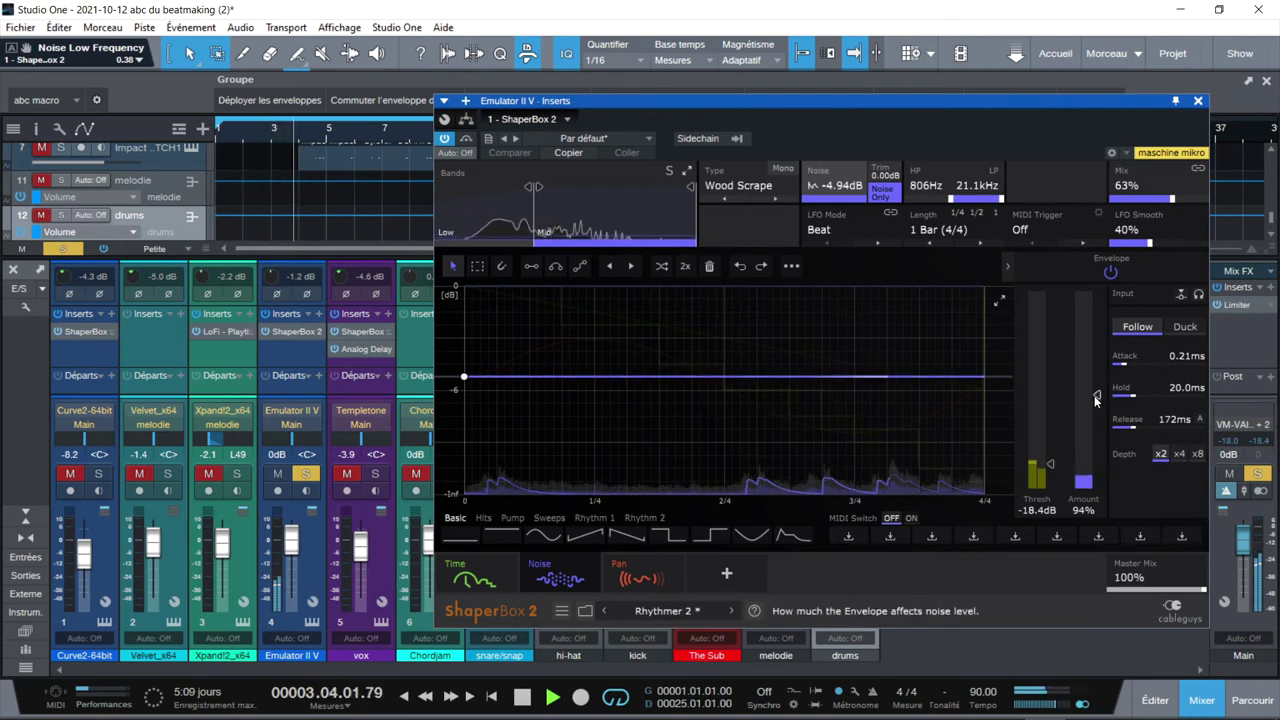
View the Emulator II V Time shaper and compare playback with ShaperBox 2 bypassed and active, closing the plug-in at the end
click(484, 579)
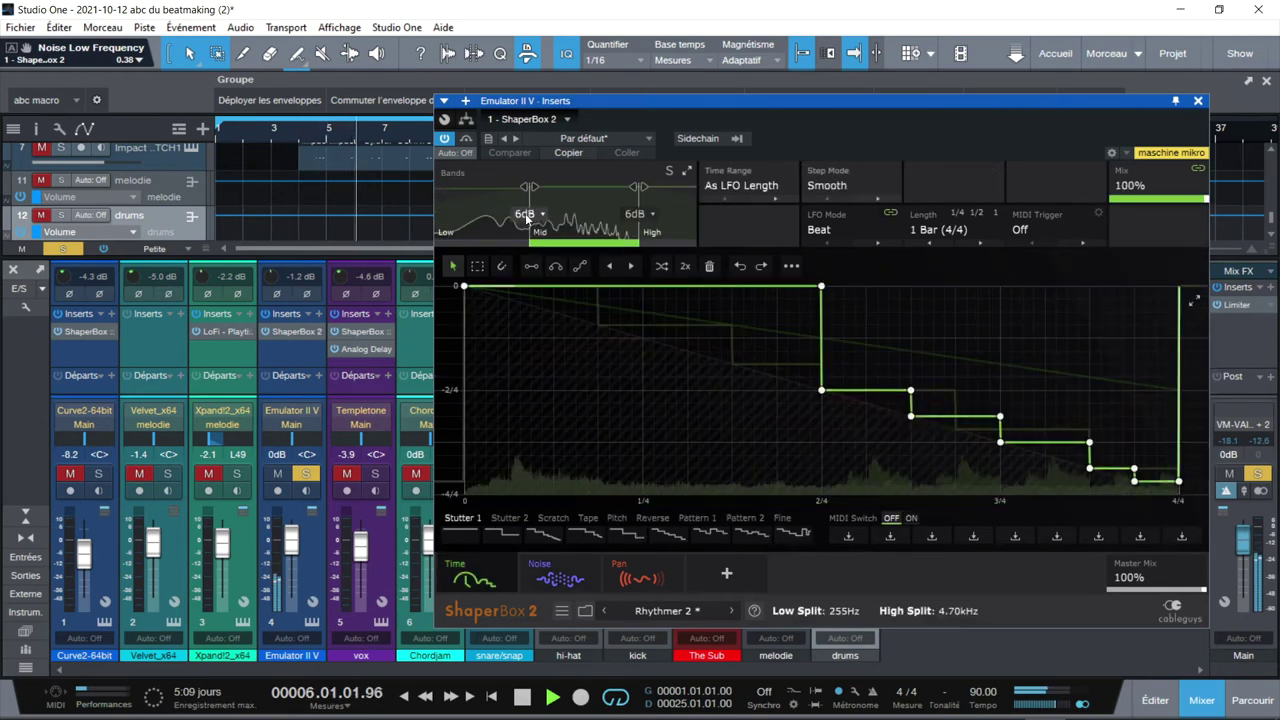
key(space)
click(446, 140)
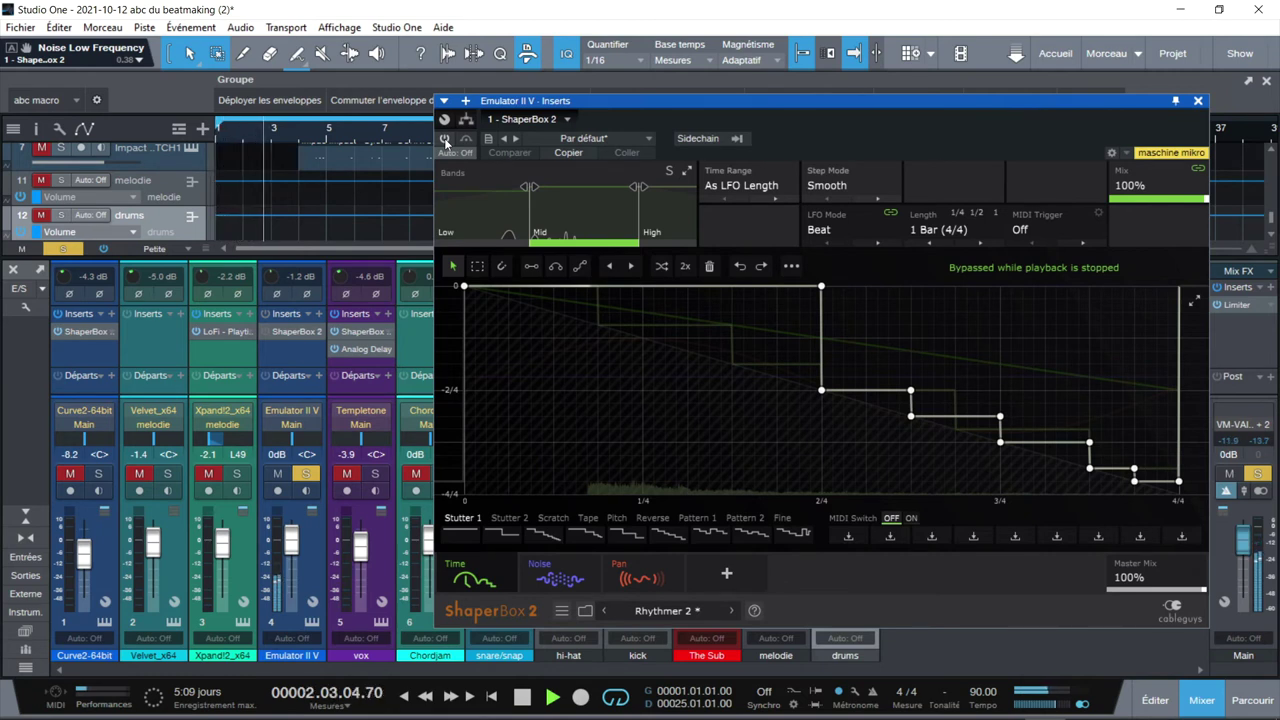
click(445, 139)
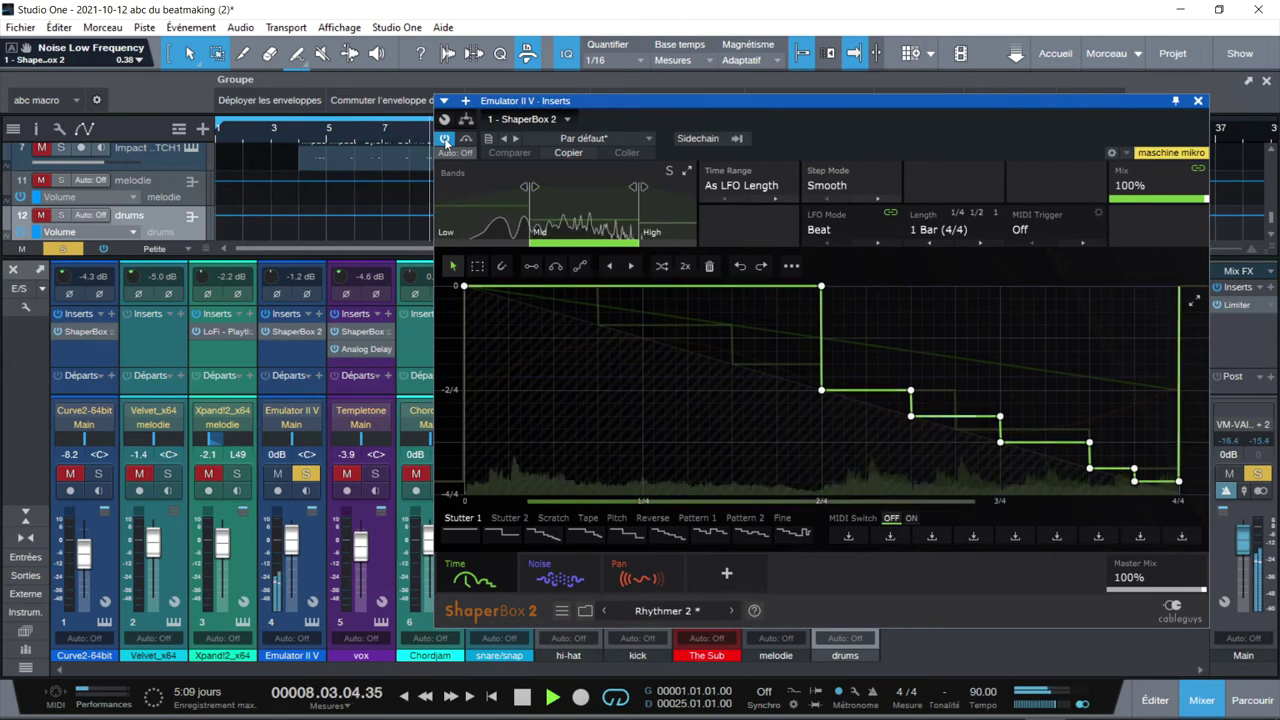
key(space)
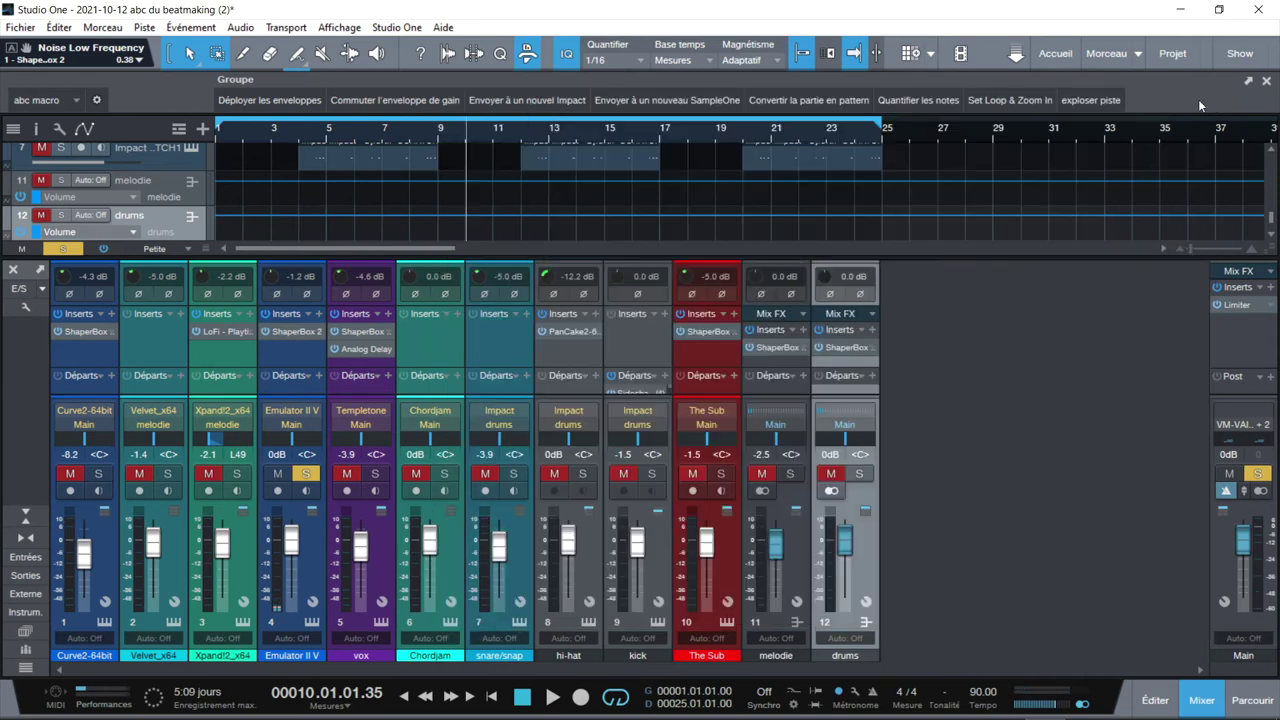
click(1197, 100)
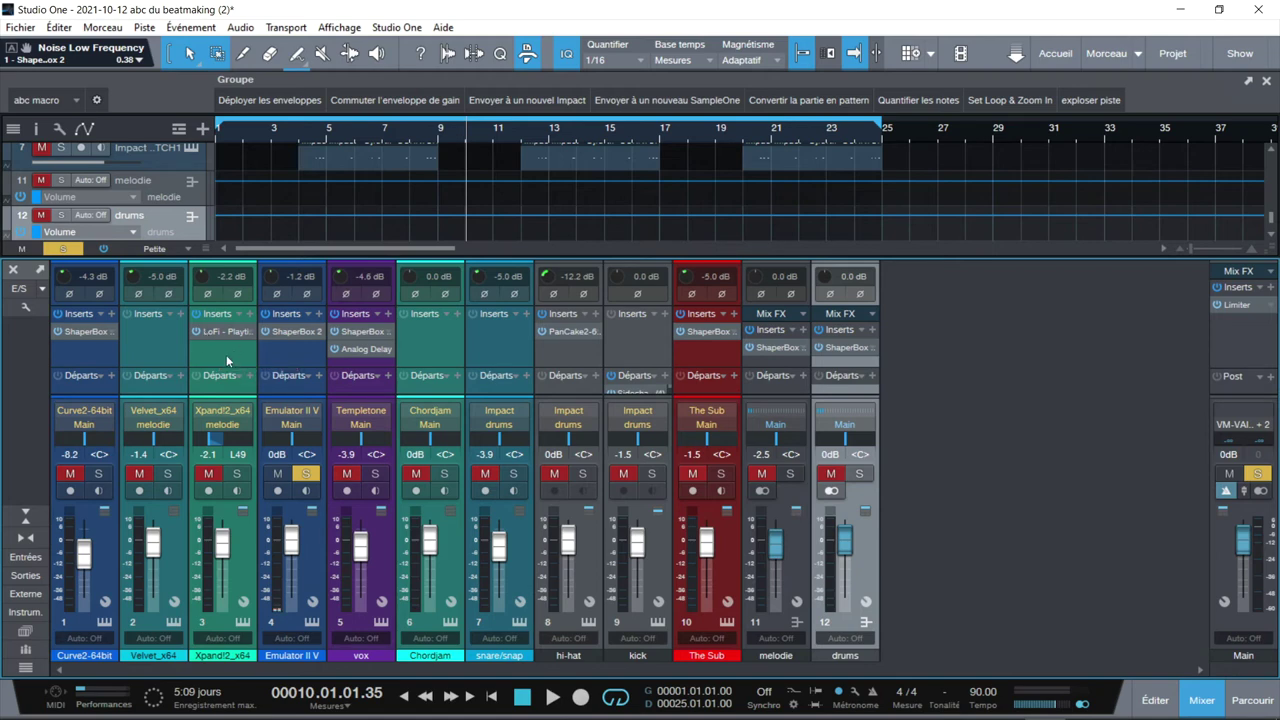
Open the Xpand!2_x64 track's LoFi - Playtime insert and solo that track instead of Emulator II V
click(228, 358)
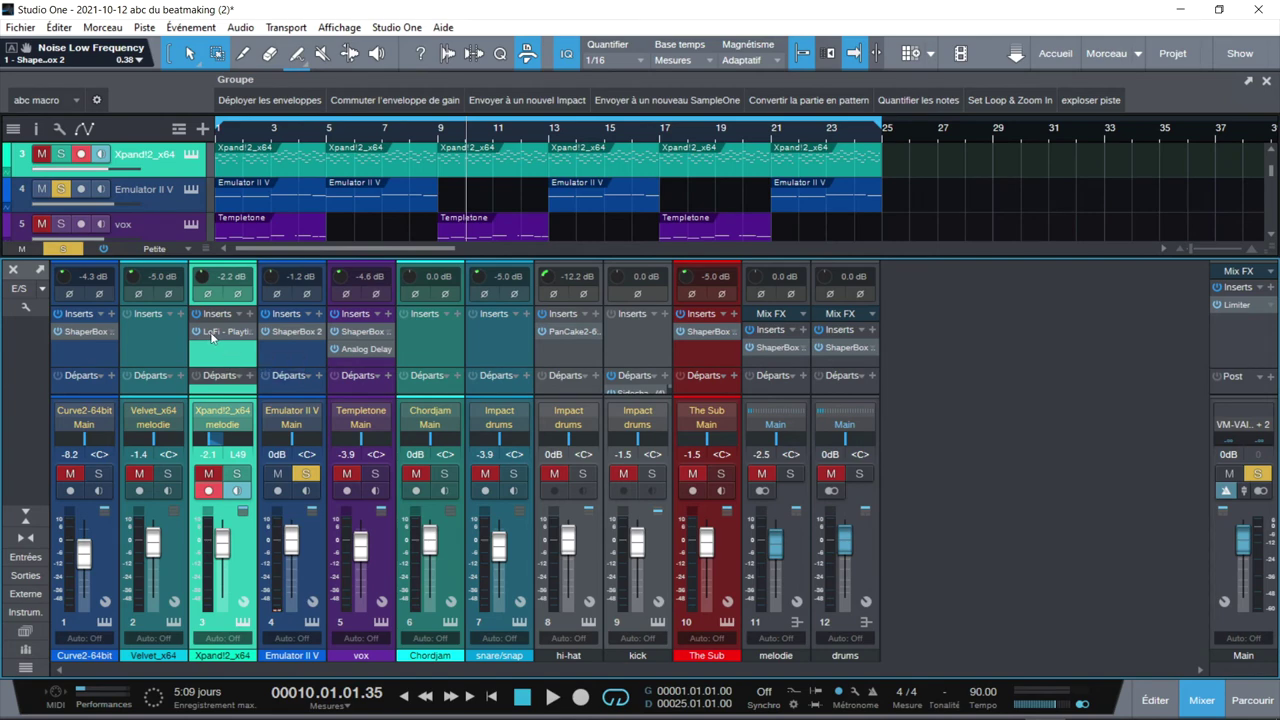
click(222, 331)
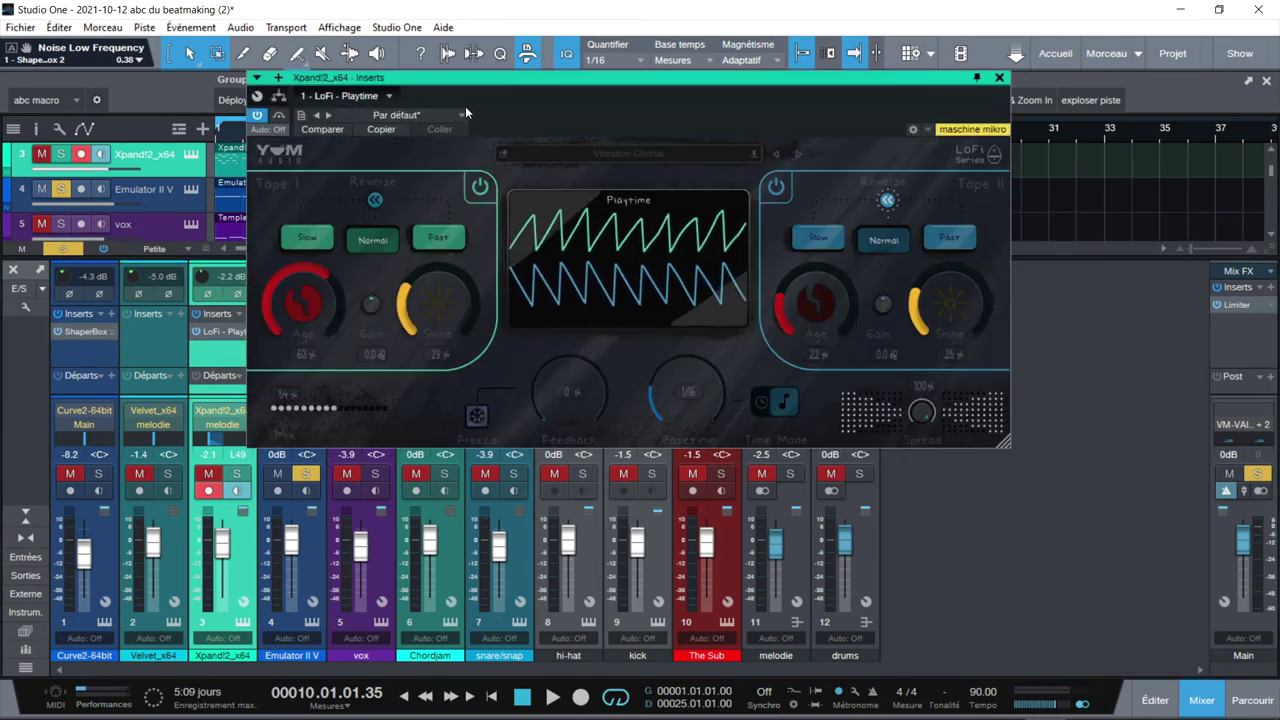
drag(587, 86, 771, 27)
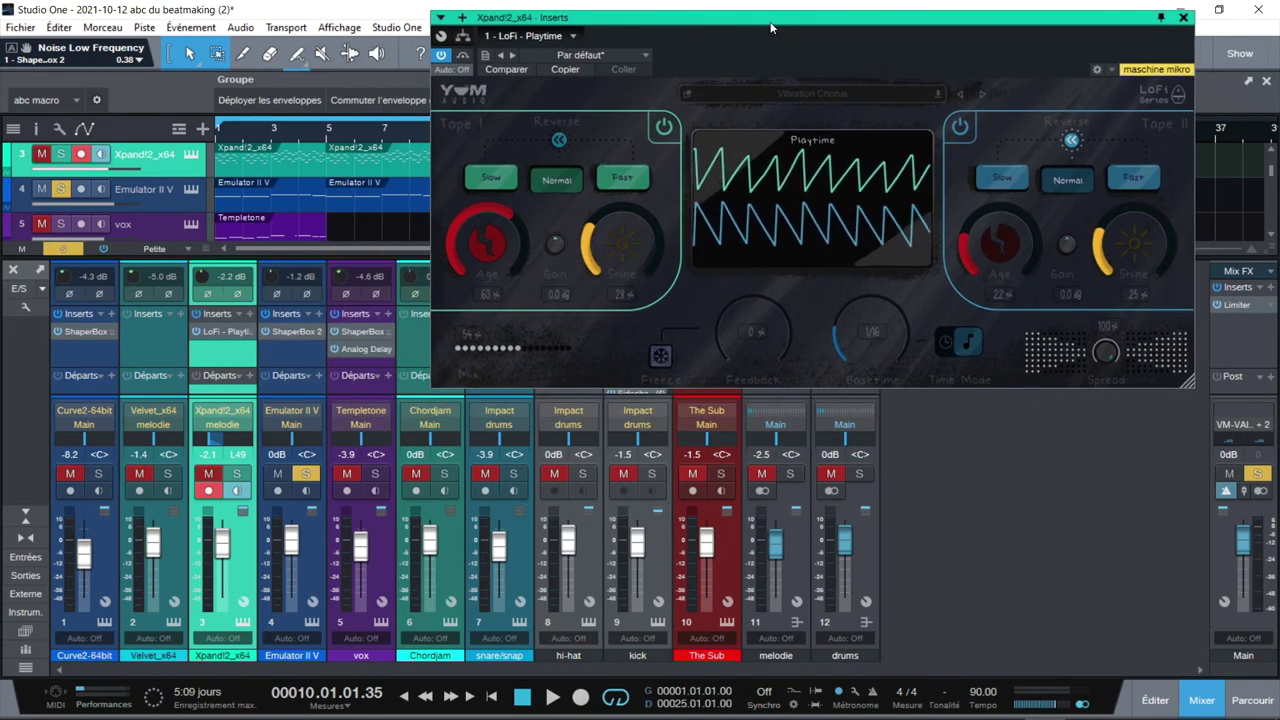
click(305, 473)
click(236, 473)
Open the melodie bus's ShaperBox 2 and arrange the LoFi - Playtime window beside it
drag(920, 19, 359, 82)
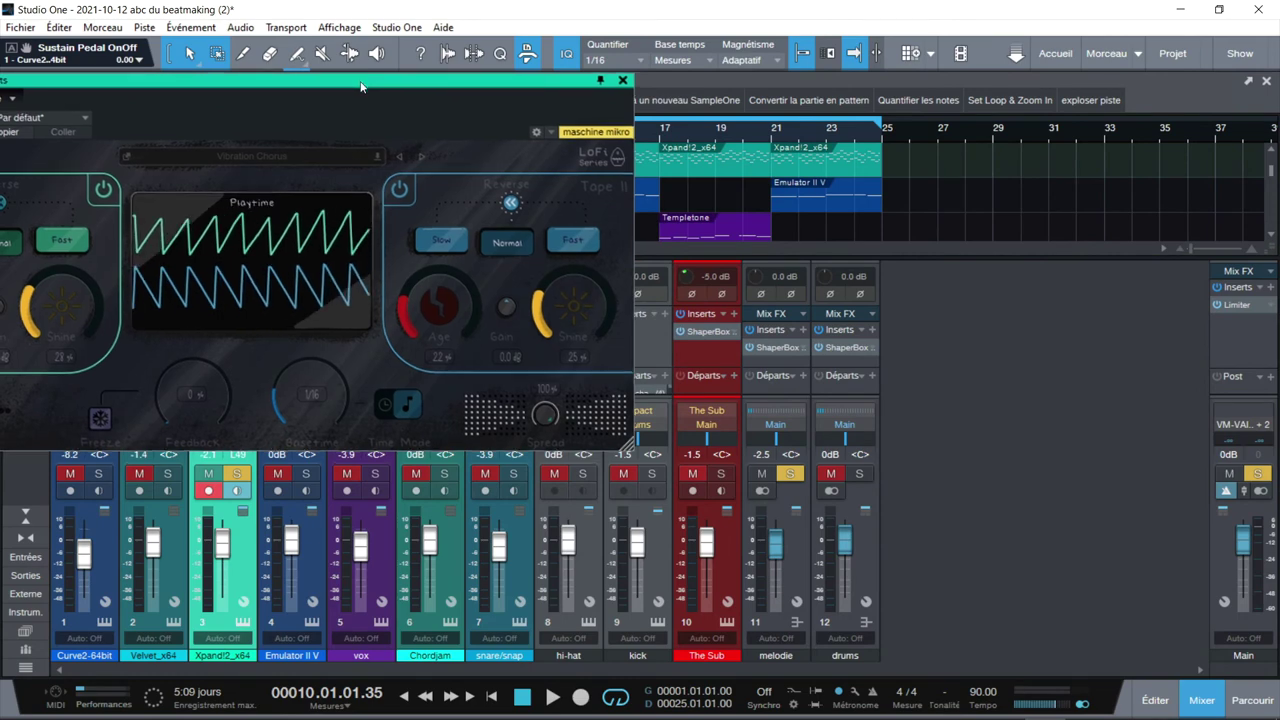
click(772, 347)
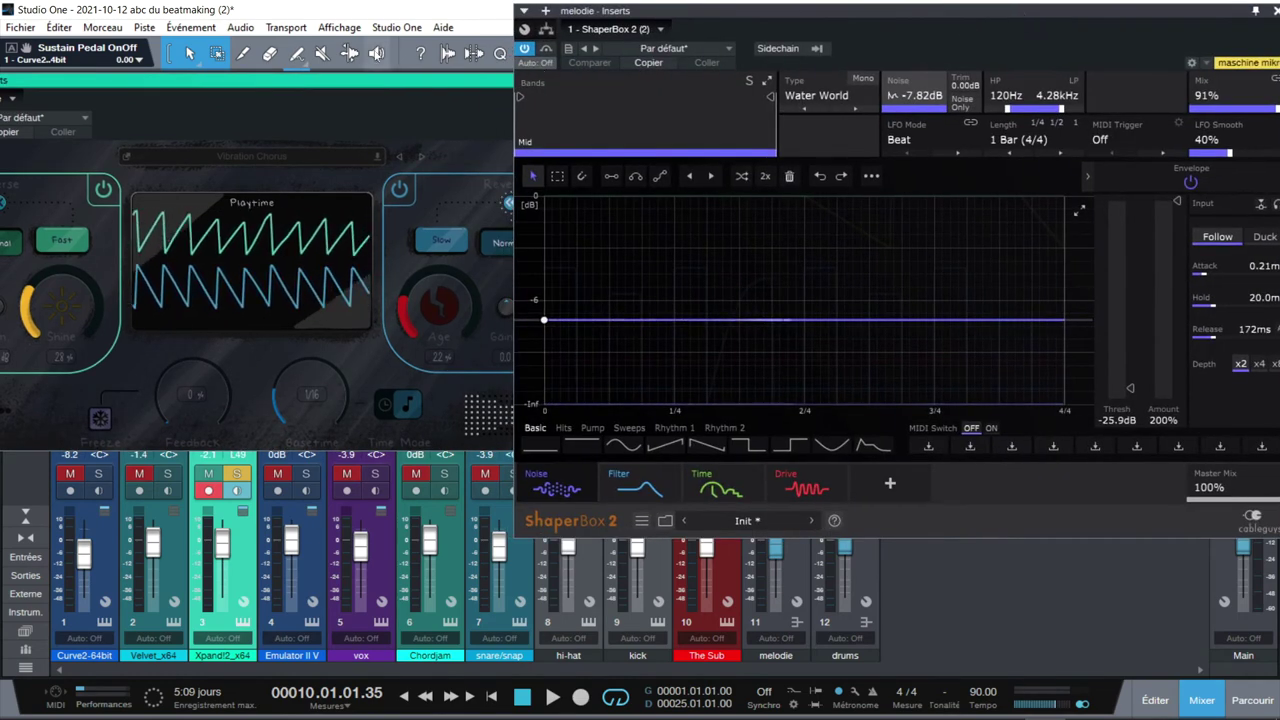
drag(364, 84, 497, 70)
Play the Xpand!2_x64 track while bypassing LoFi - Playtime and the melodie bus's ShaperBox 2 to hear the unprocessed sound
key(space)
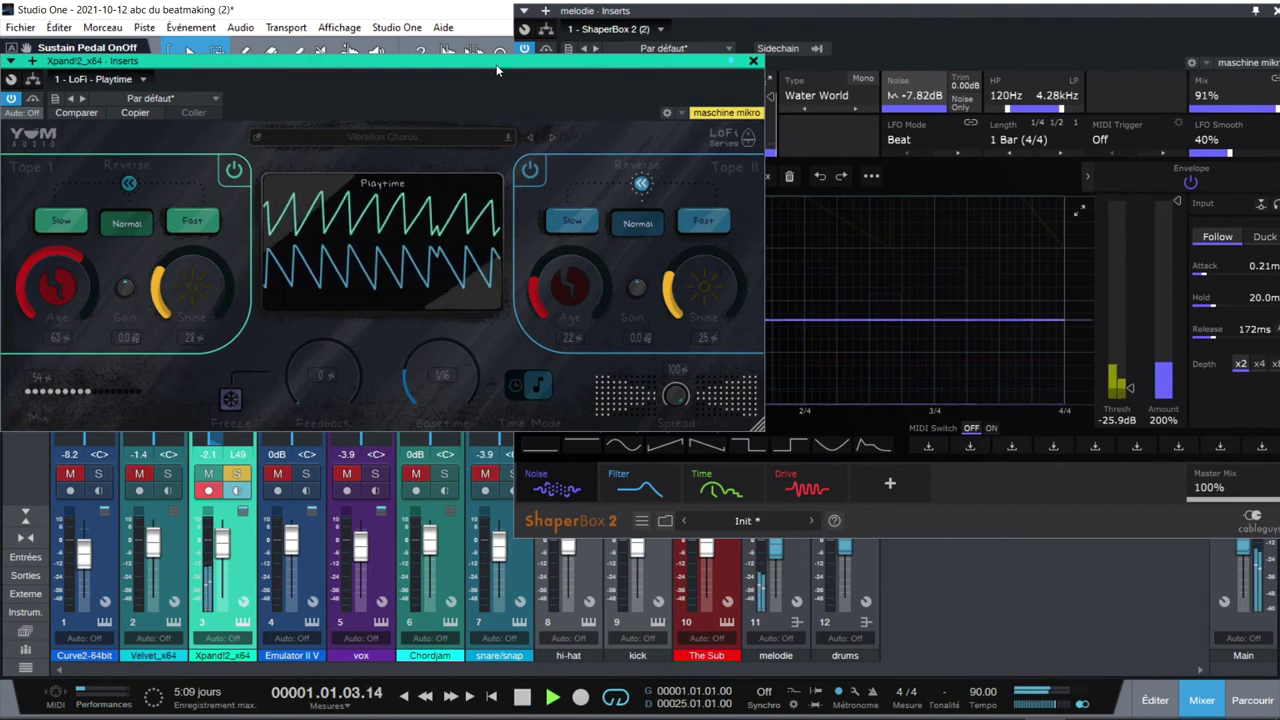
drag(277, 64, 354, 69)
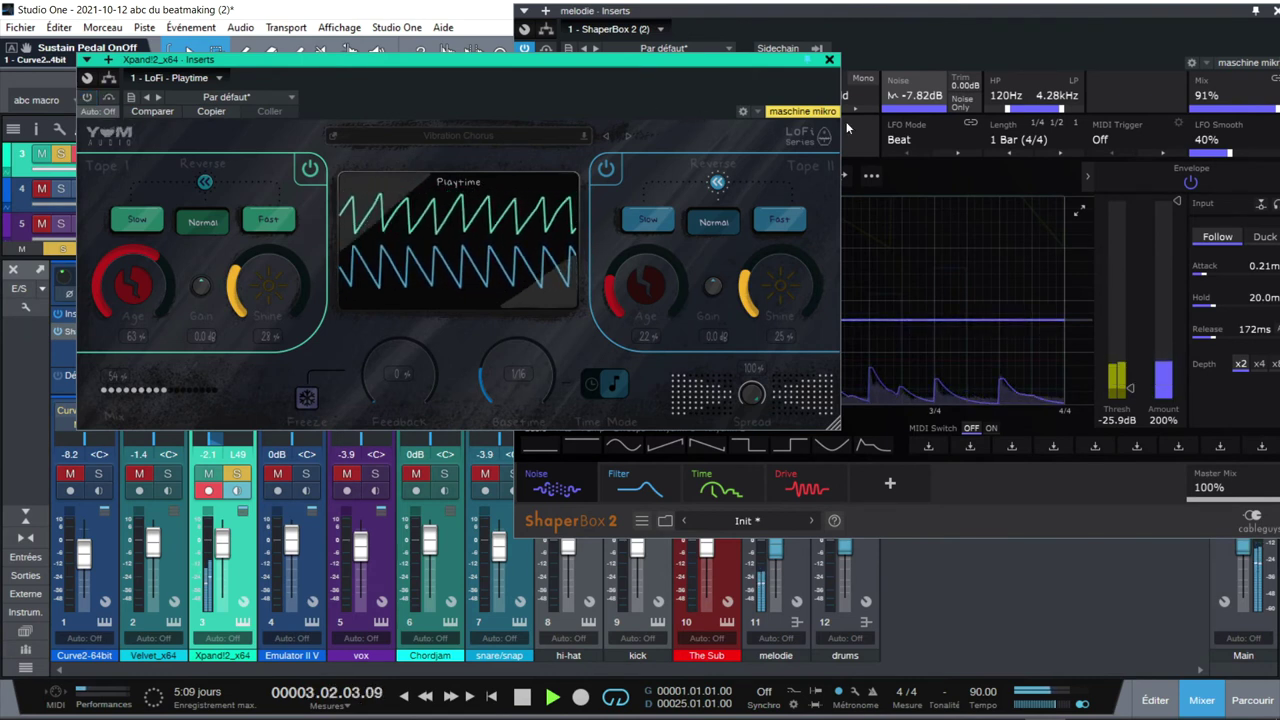
click(679, 10)
click(527, 50)
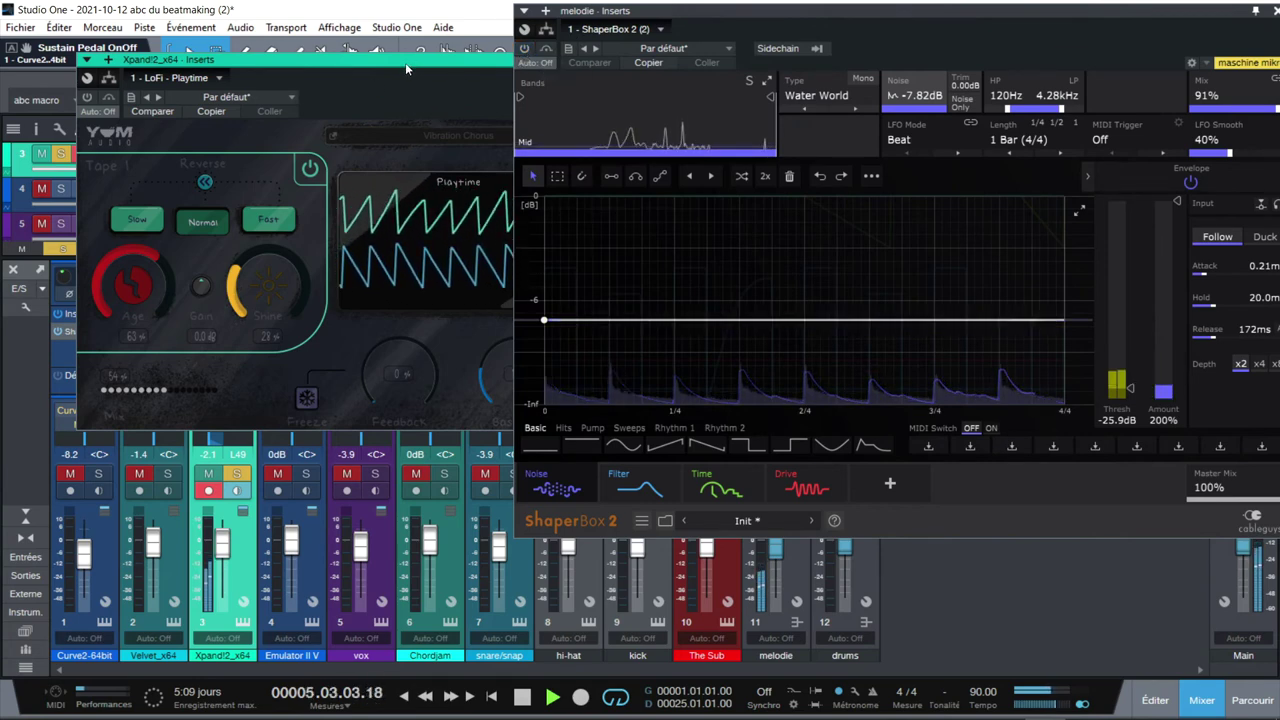
drag(413, 62, 342, 85)
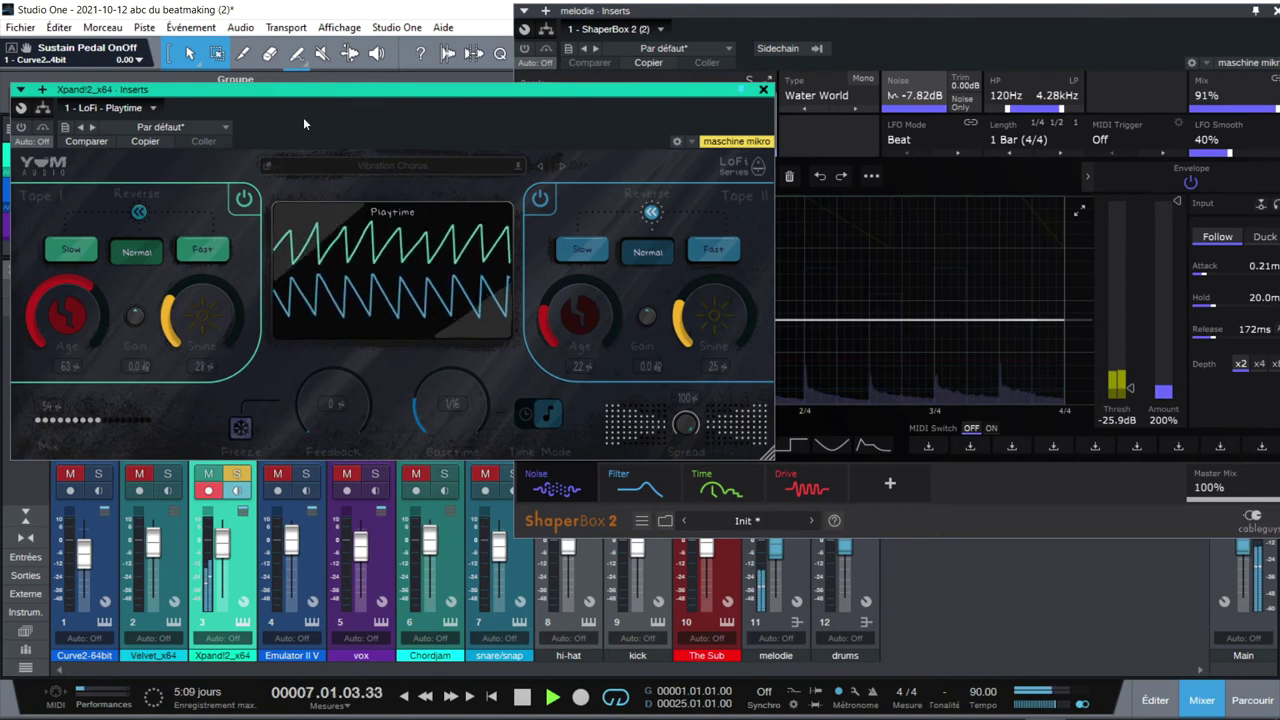
key(space)
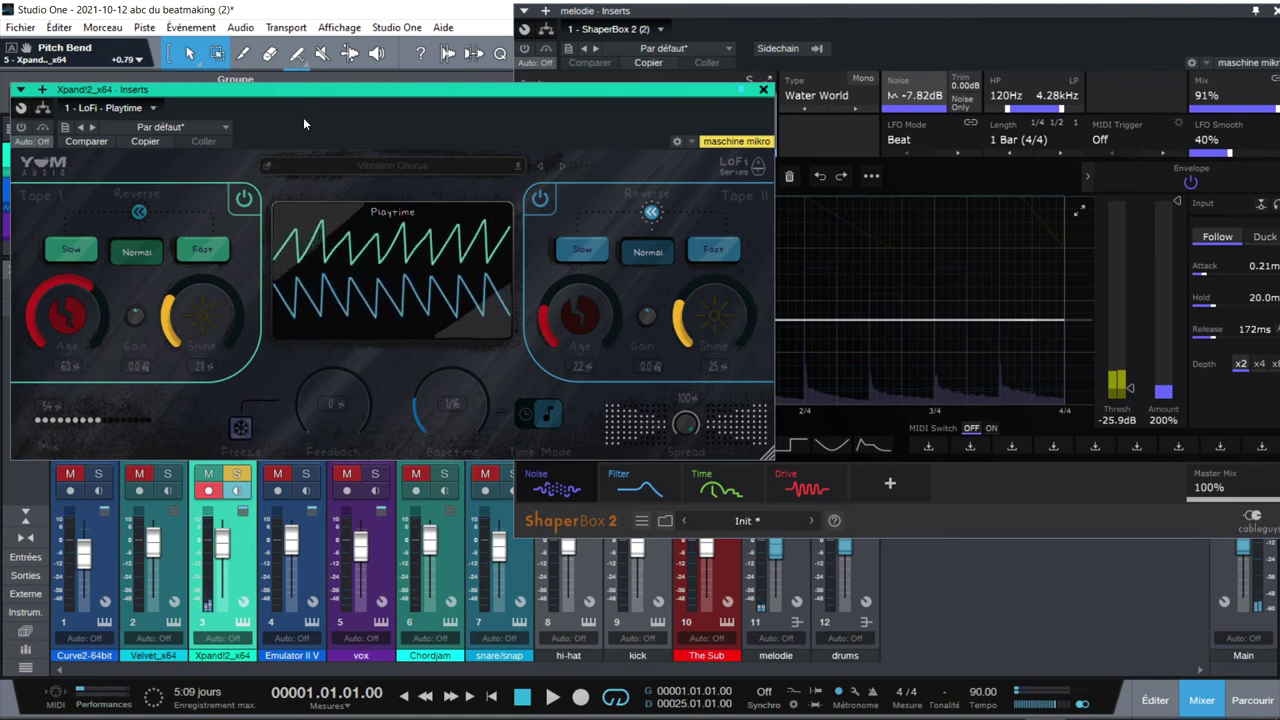
Replay from bar 1 and reactivate LoFi - Playtime, followed by the melodie bus's ShaperBox 2, to hear each one's effect
key(space)
click(21, 127)
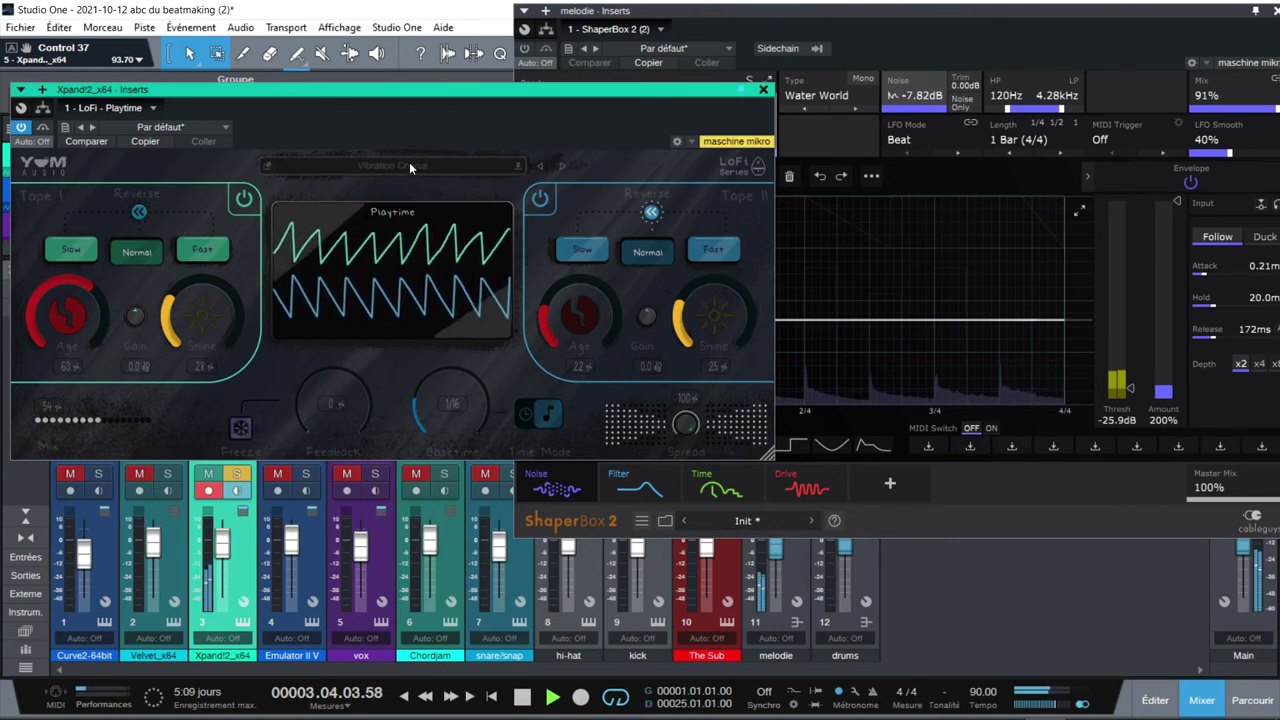
click(527, 50)
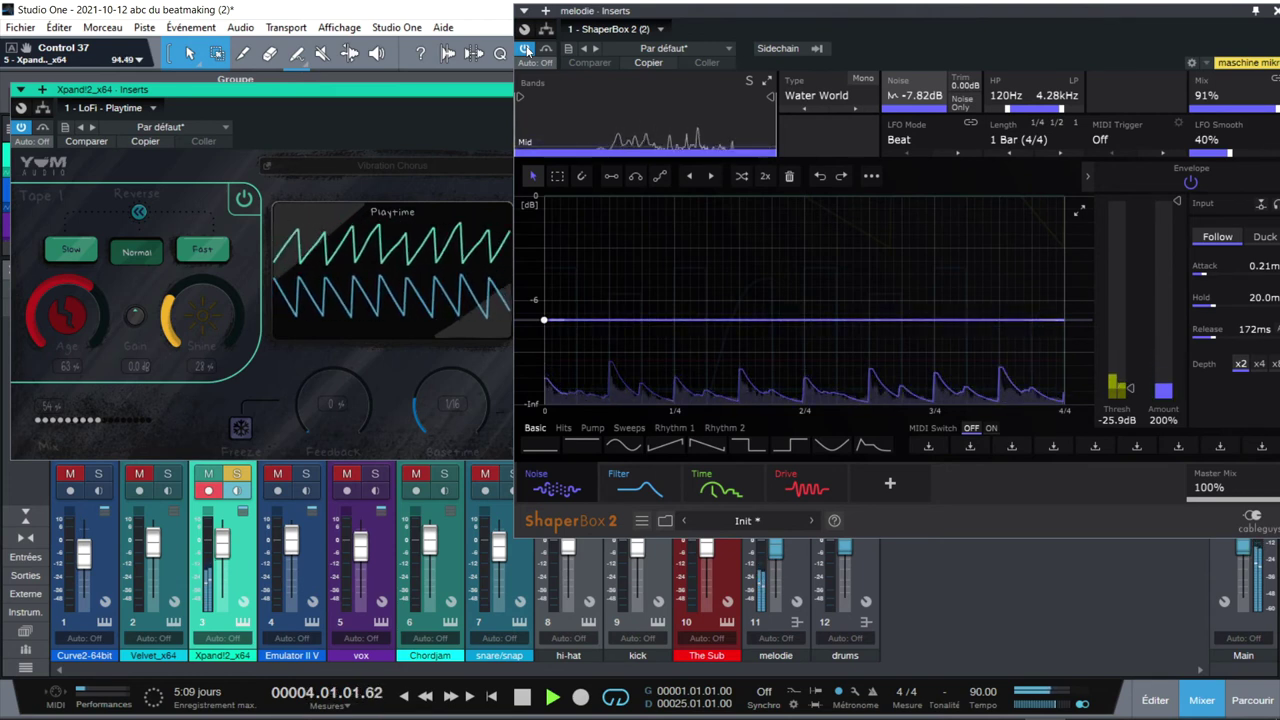
Examine the Time, Filter and Noise shapers of the melodie bus's ShaperBox 2 during playback
click(721, 472)
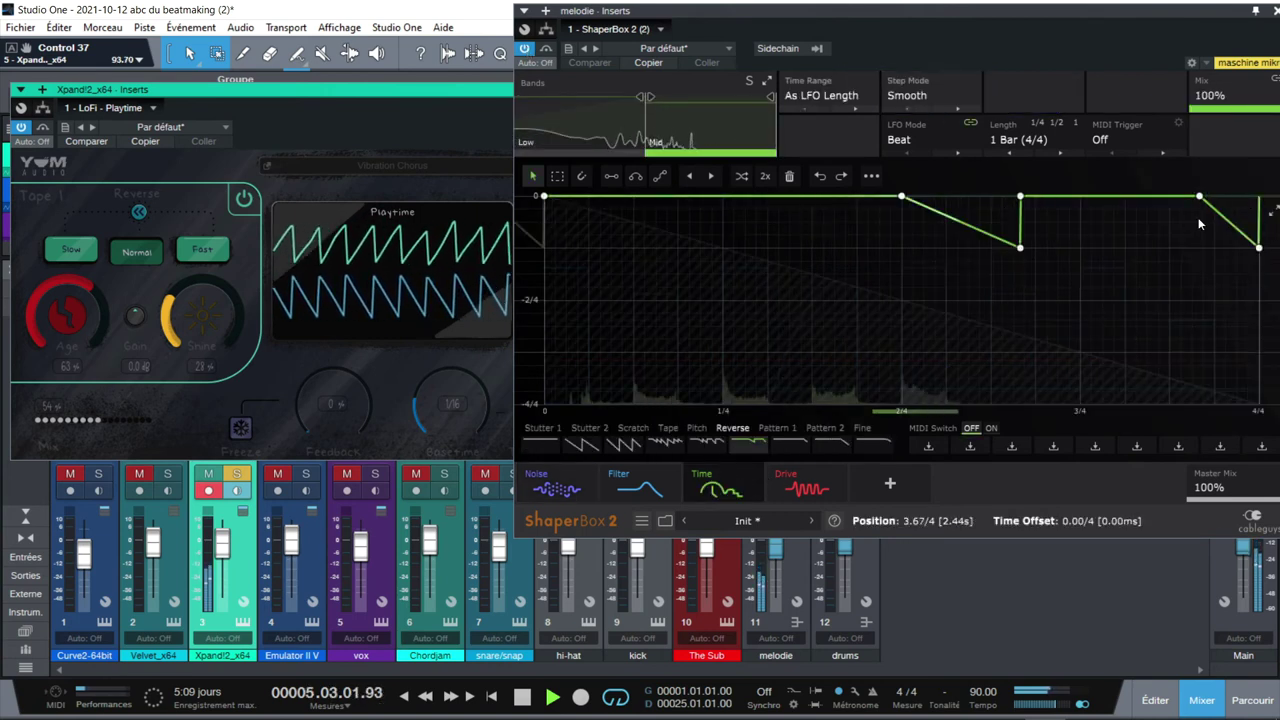
mouse_move(733, 478)
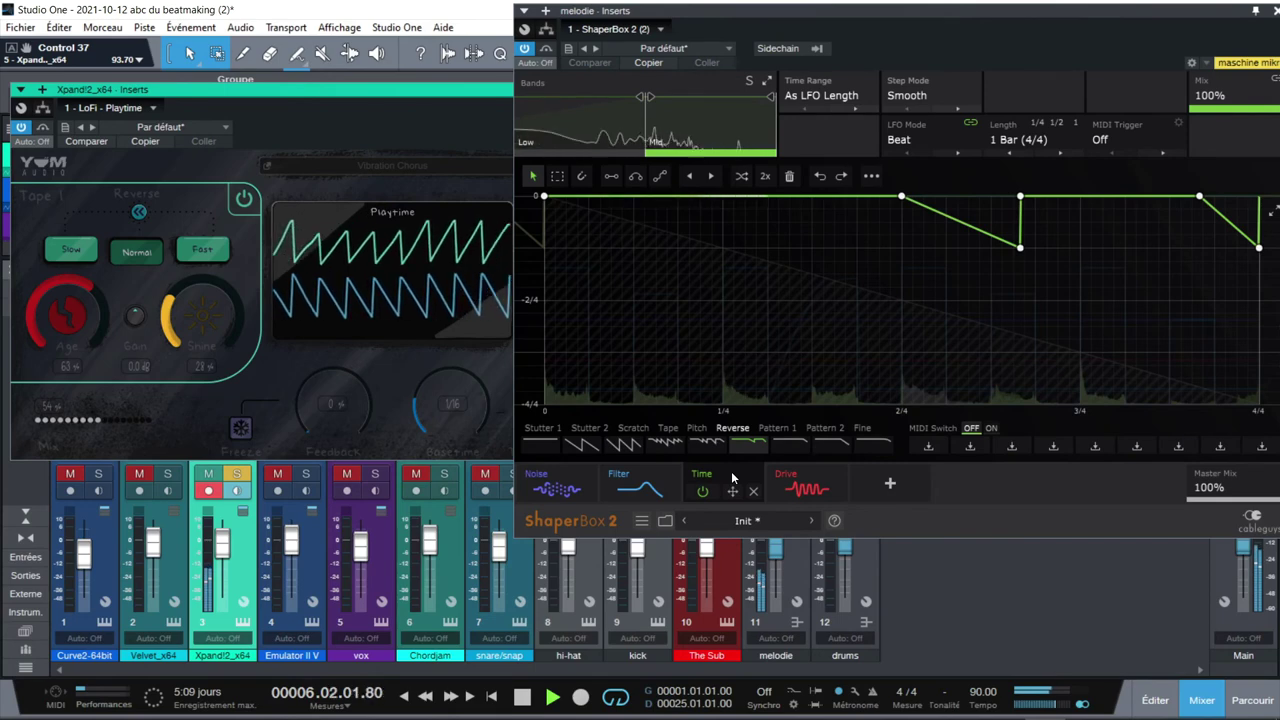
mouse_move(625, 475)
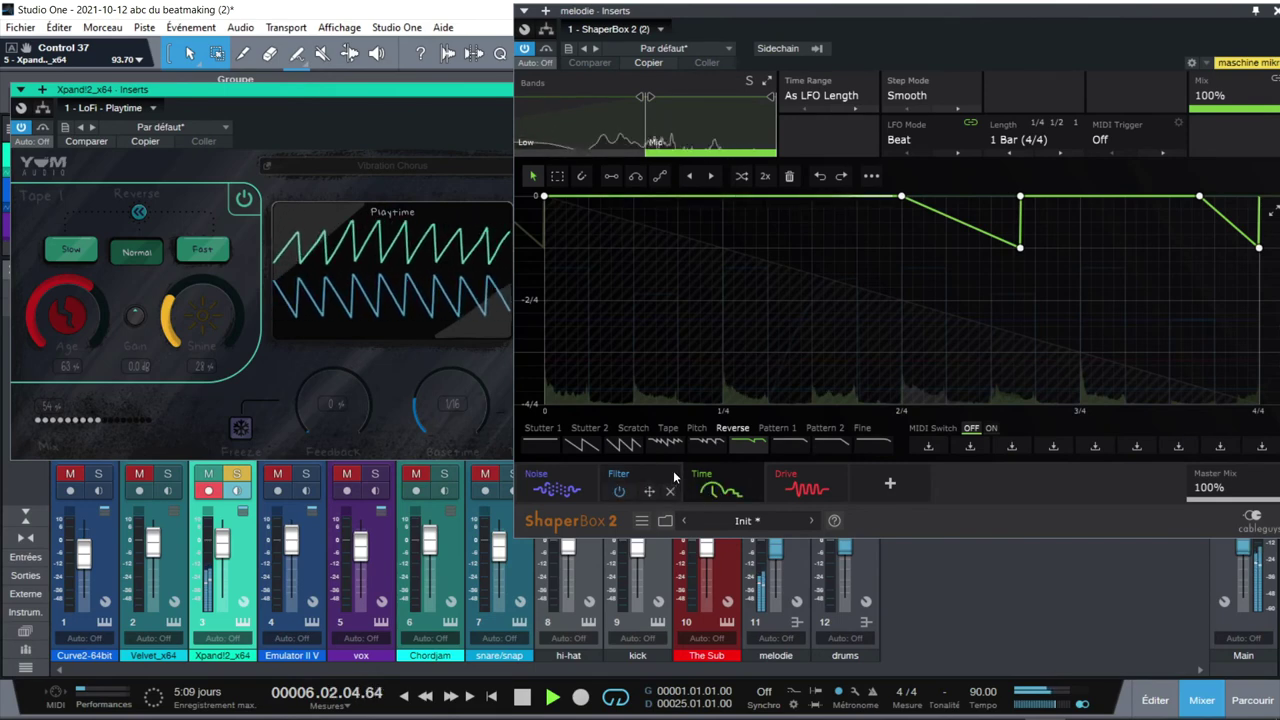
click(622, 477)
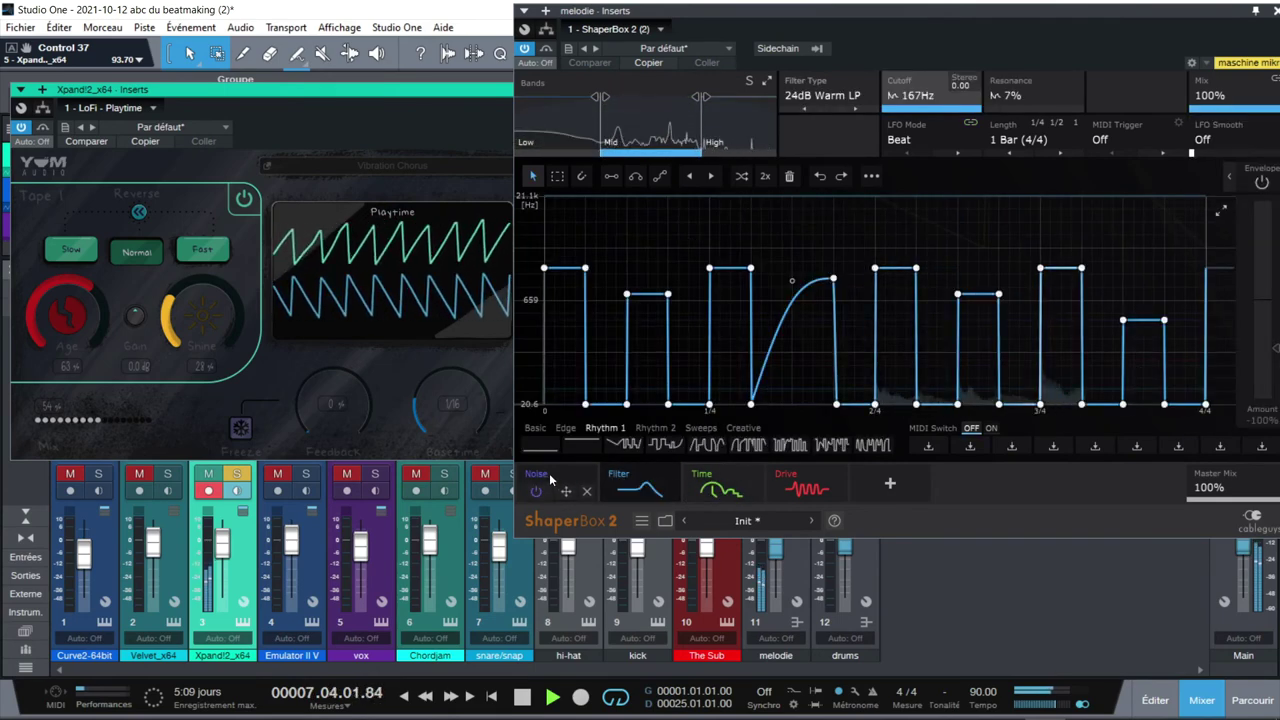
click(552, 482)
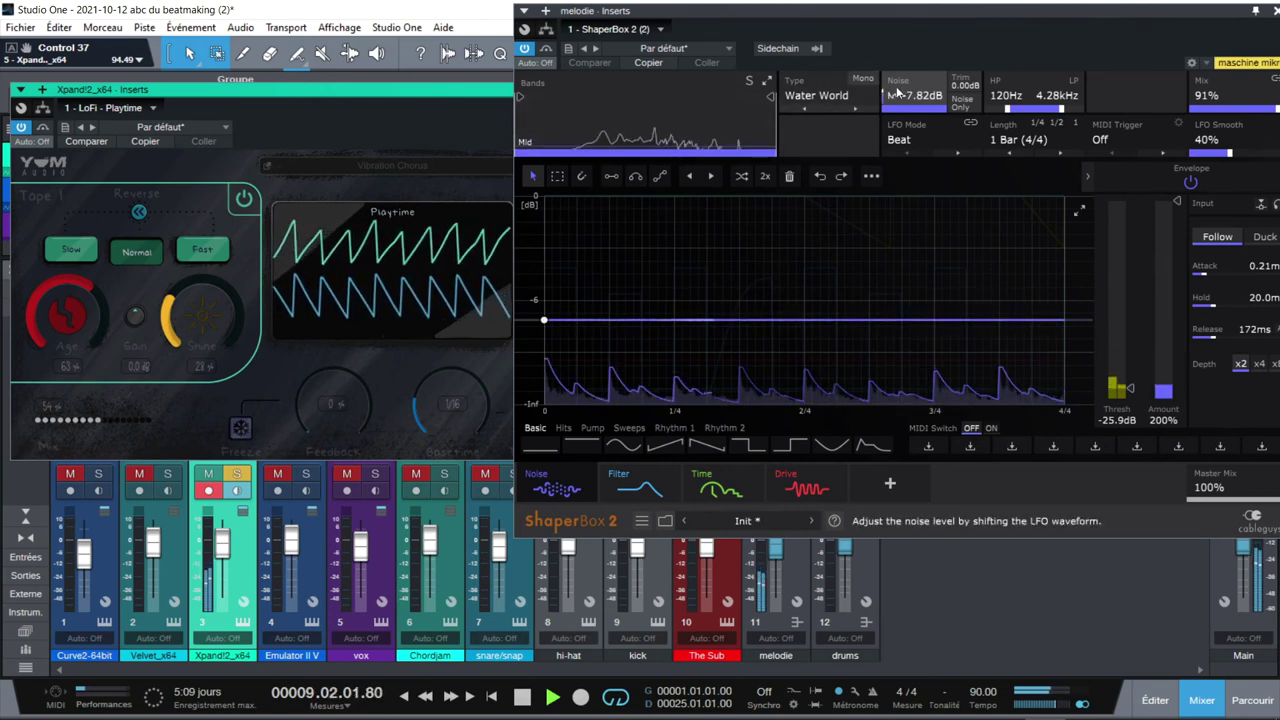
Close the melodie bus's ShaperBox 2 and the Xpand!2_x64 track's LoFi - Playtime windows
drag(1185, 14, 972, 96)
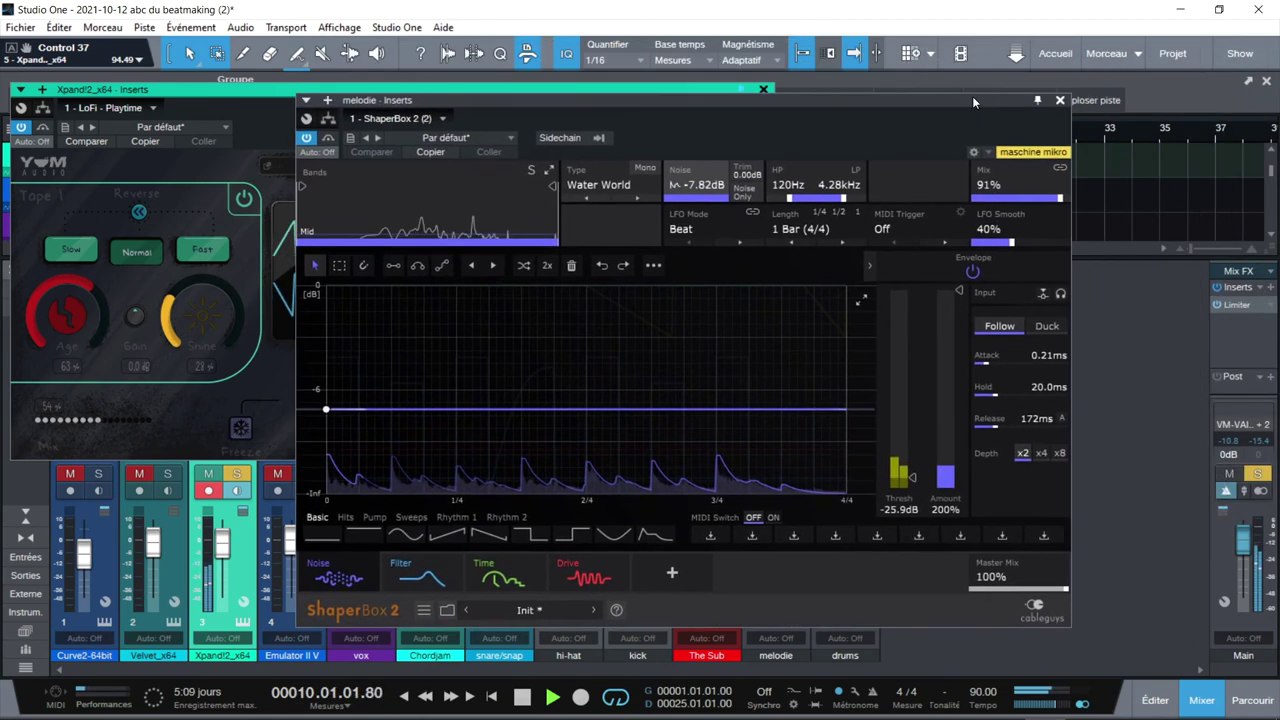
click(1058, 94)
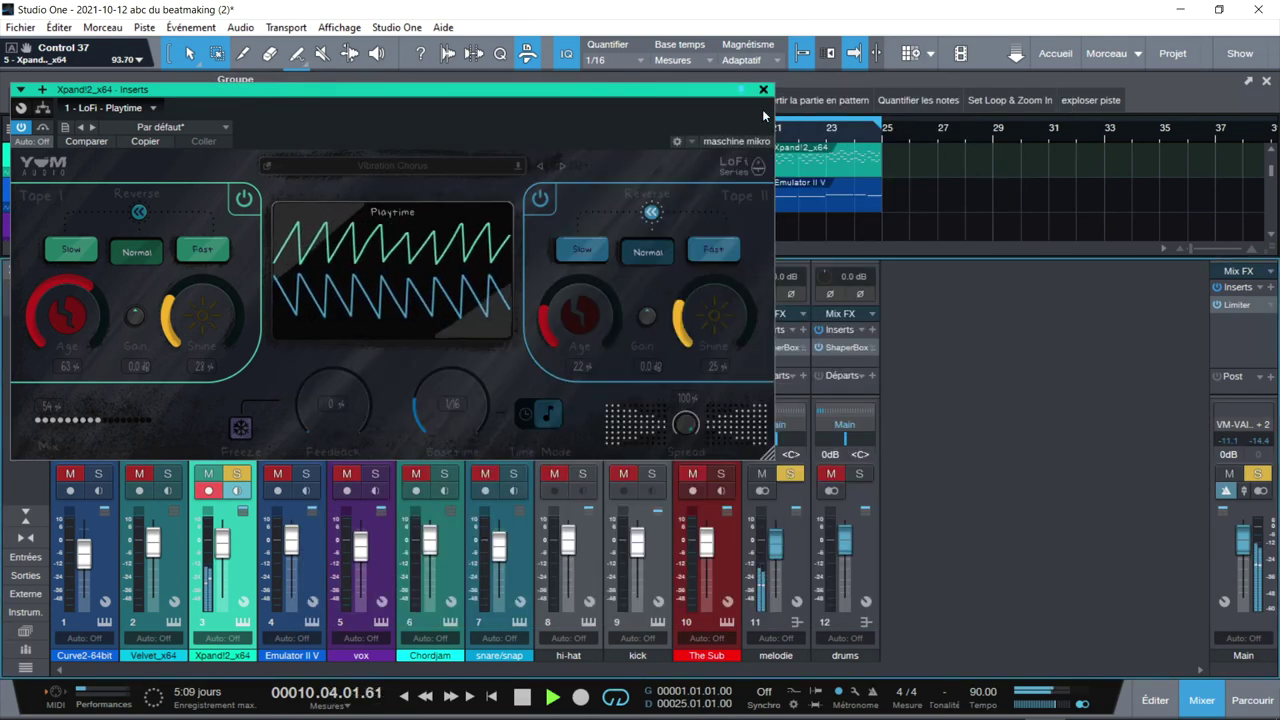
click(763, 89)
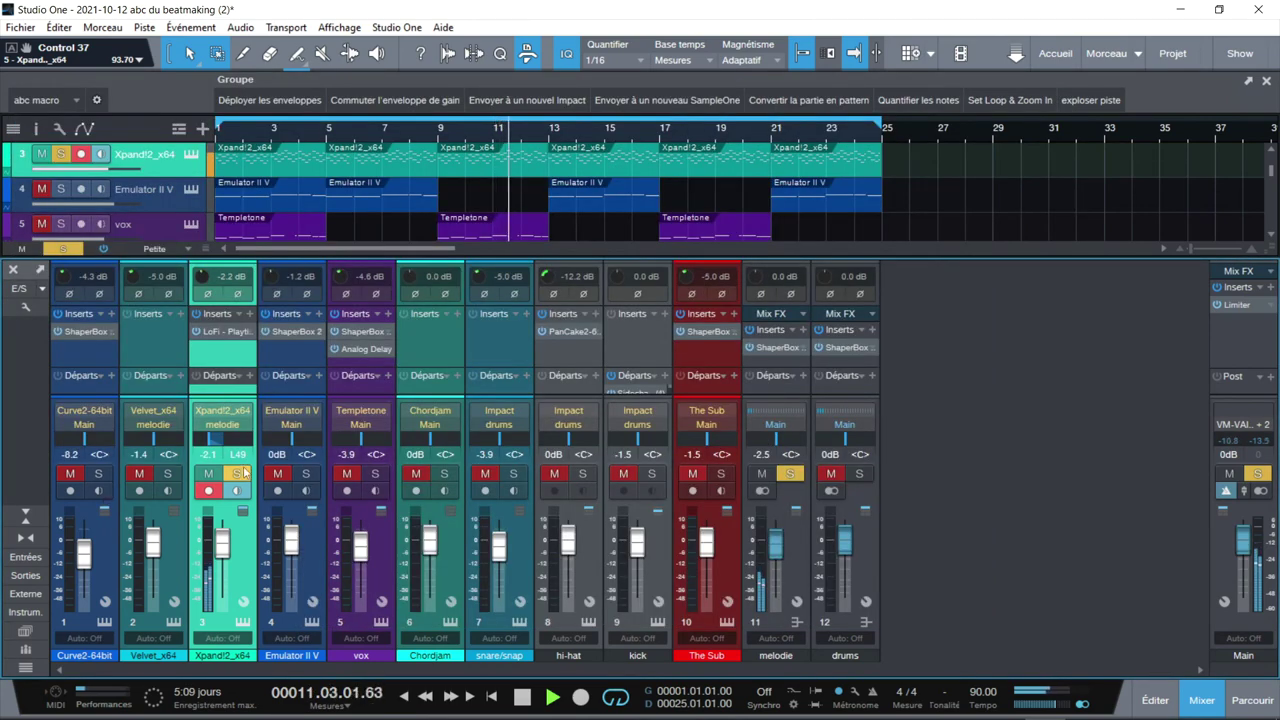
Add the Velvet_x64, vox, Emulator II V and Curve2-64bit tracks and the drums bus to the solo one by one during playback
click(789, 474)
click(789, 474)
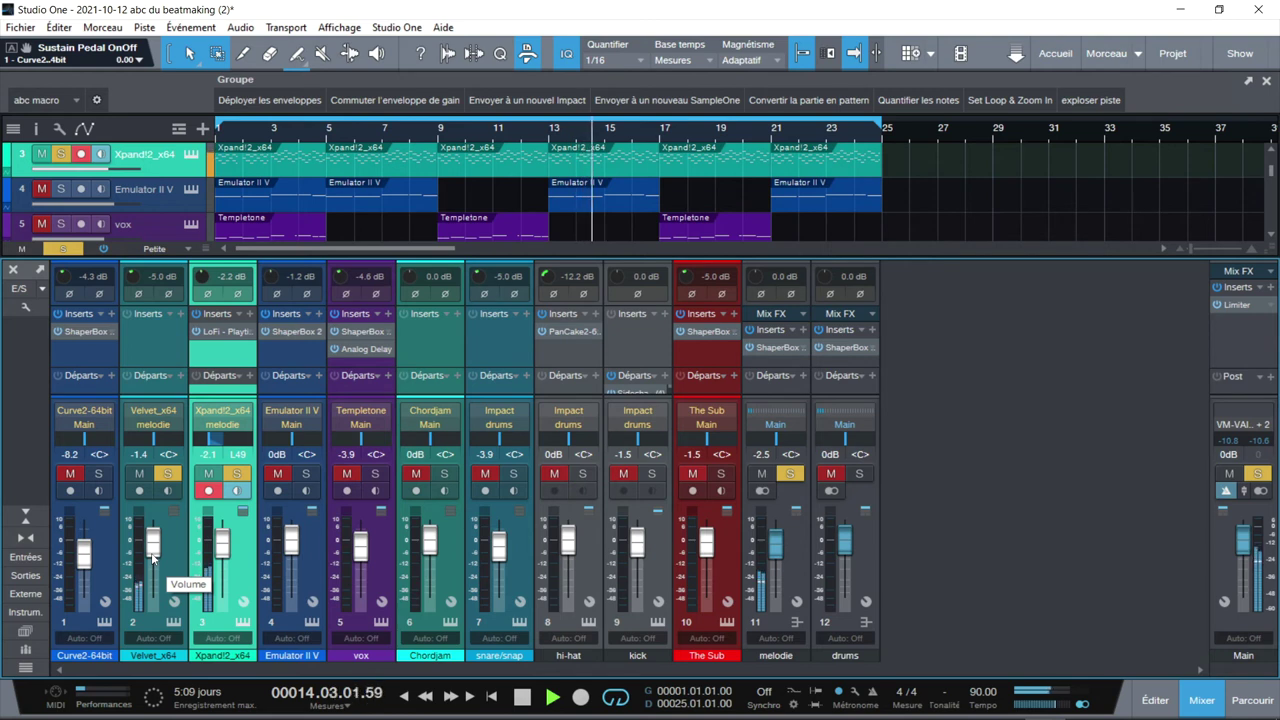
click(370, 478)
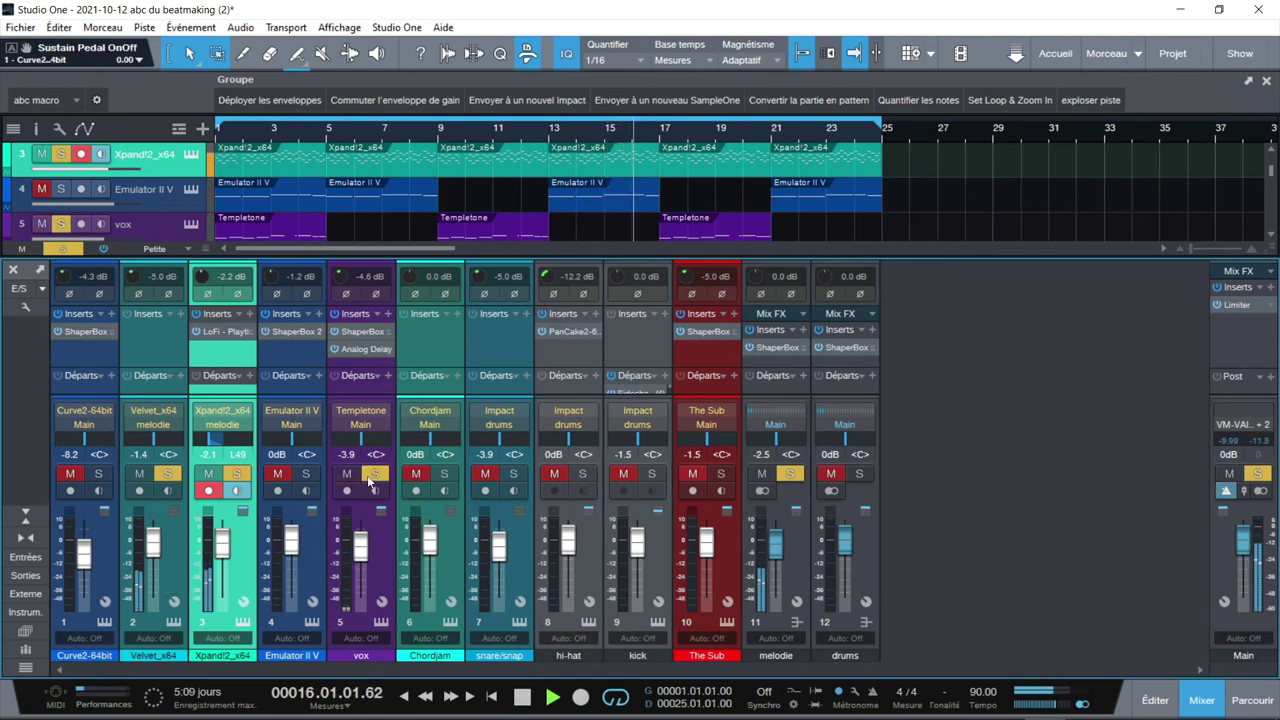
click(303, 478)
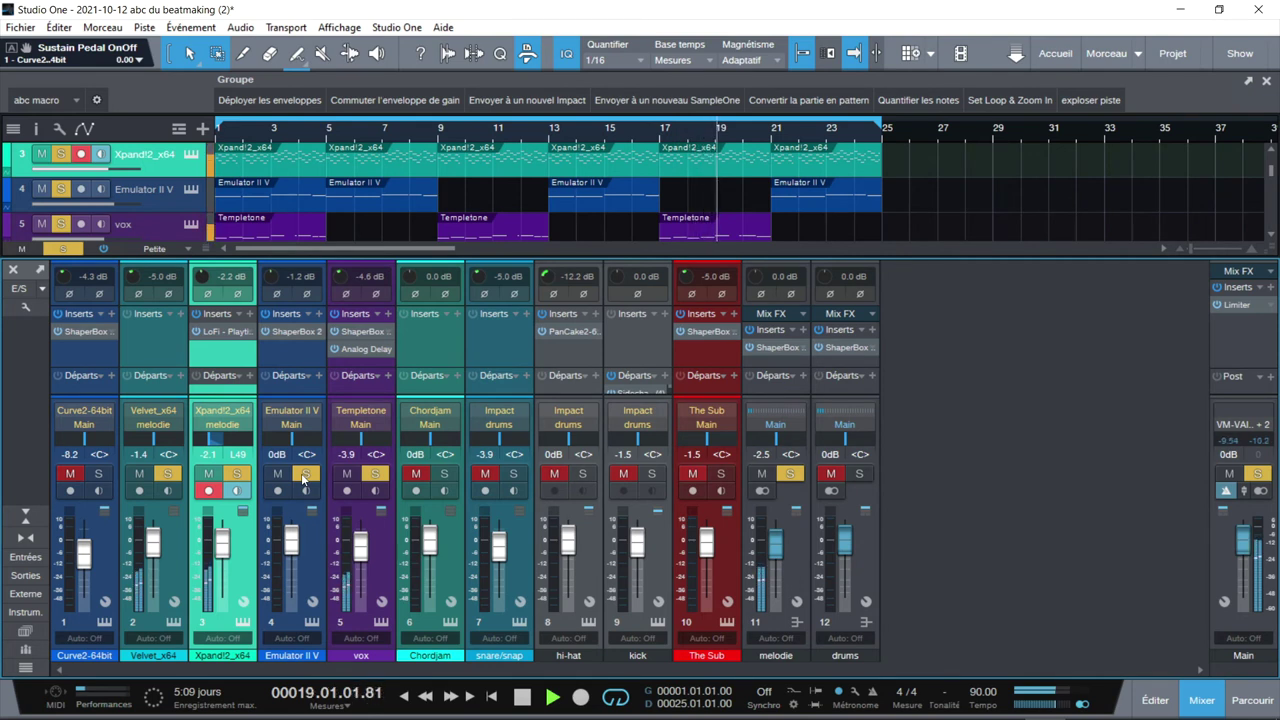
click(99, 474)
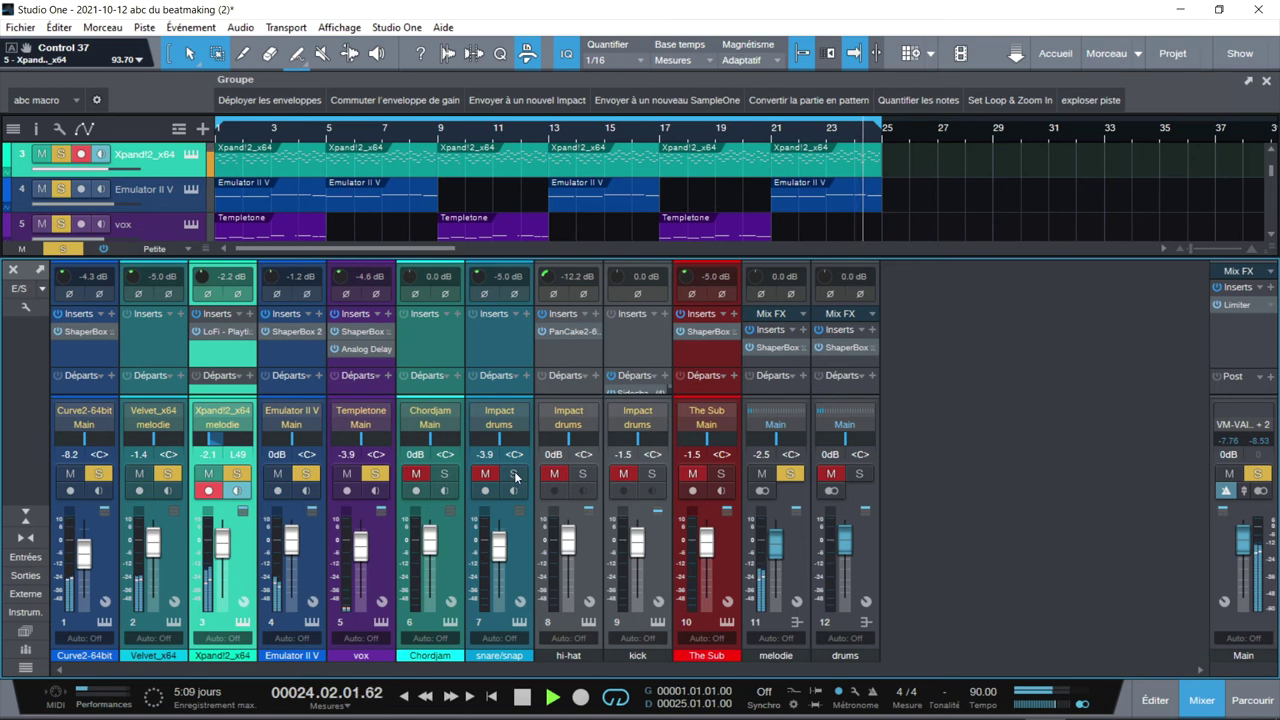
click(859, 475)
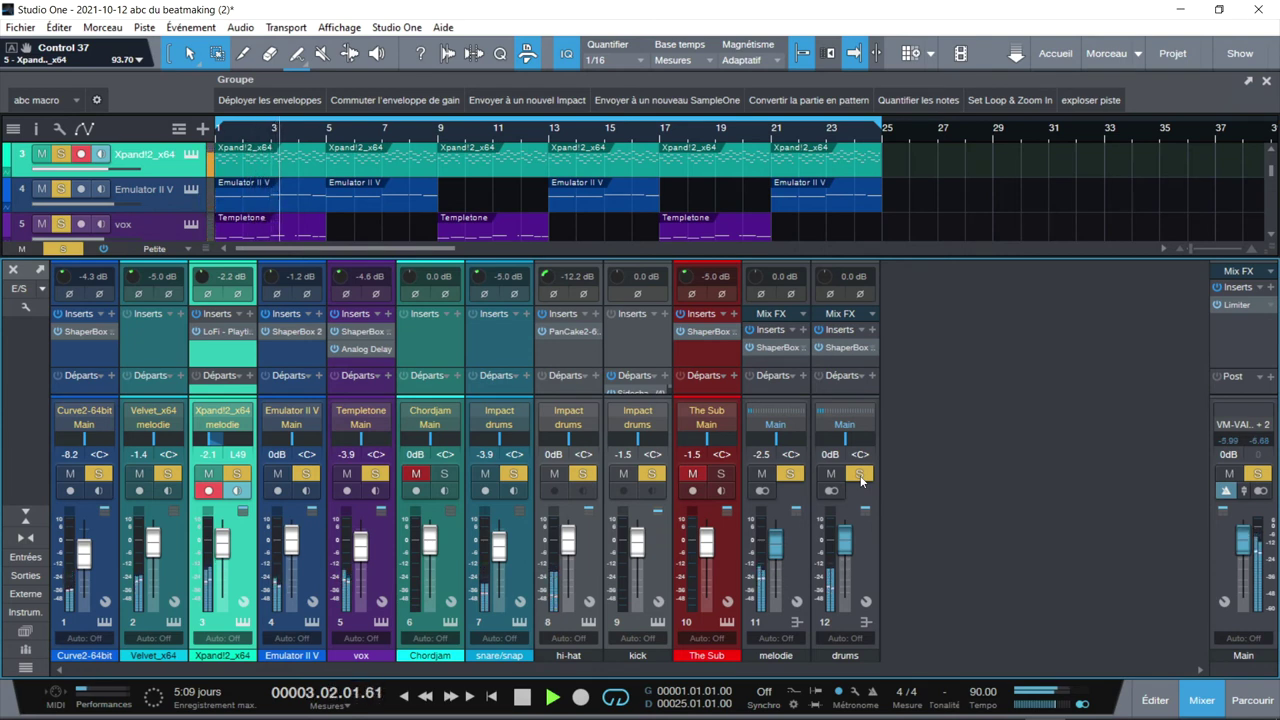
Clear all solos to hear the full beat and stop playback
click(63, 248)
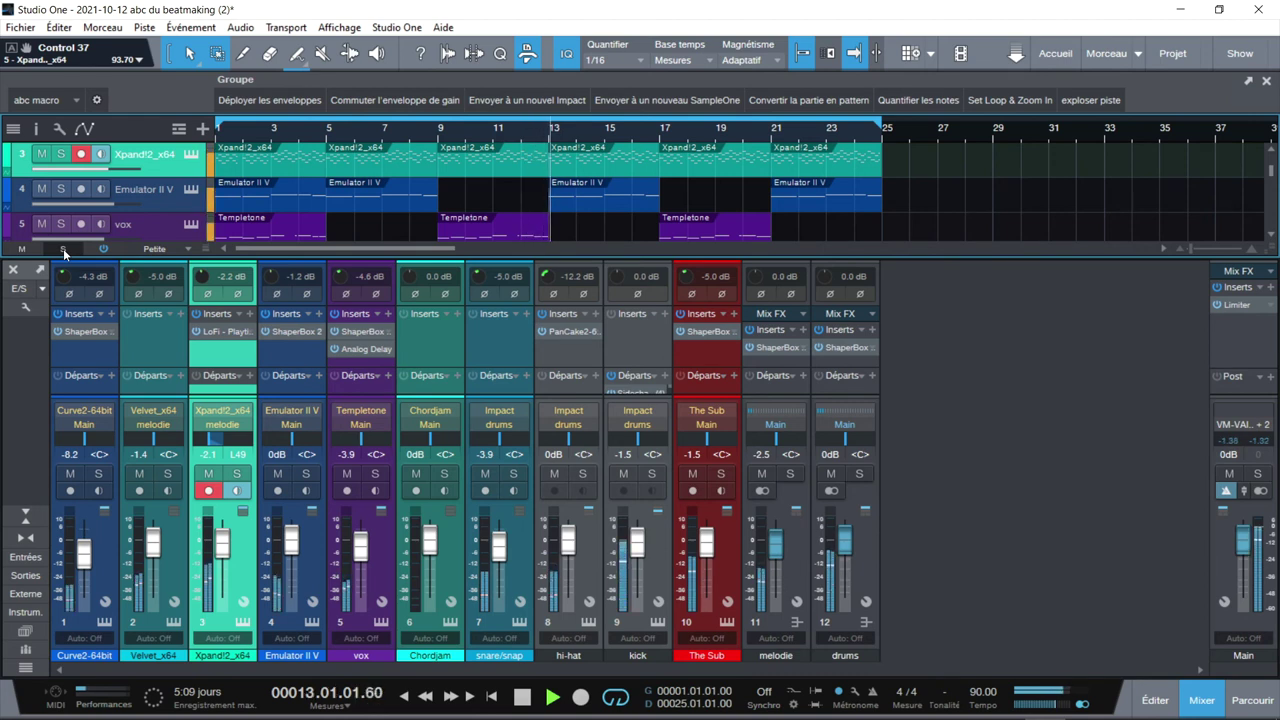
key(space)
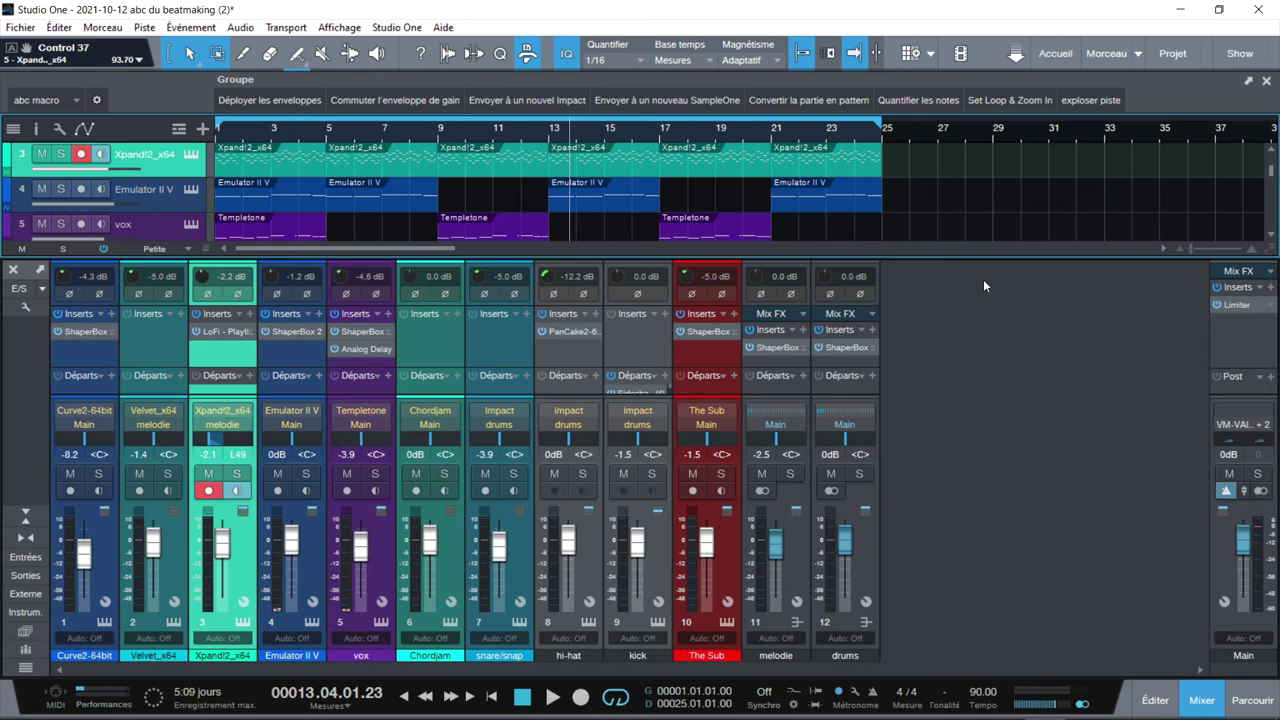
Open the drums bus's ShaperBox 2, view its Noise shaper settings and close the plug-in
click(842, 348)
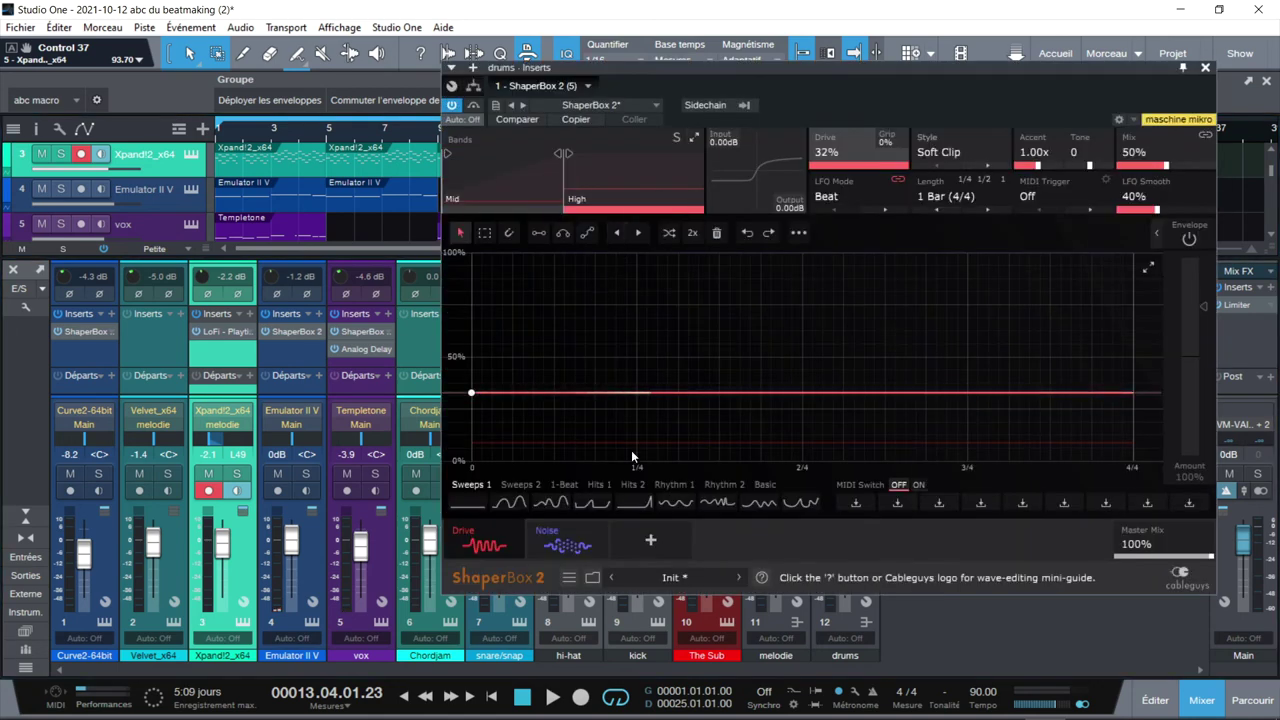
click(553, 528)
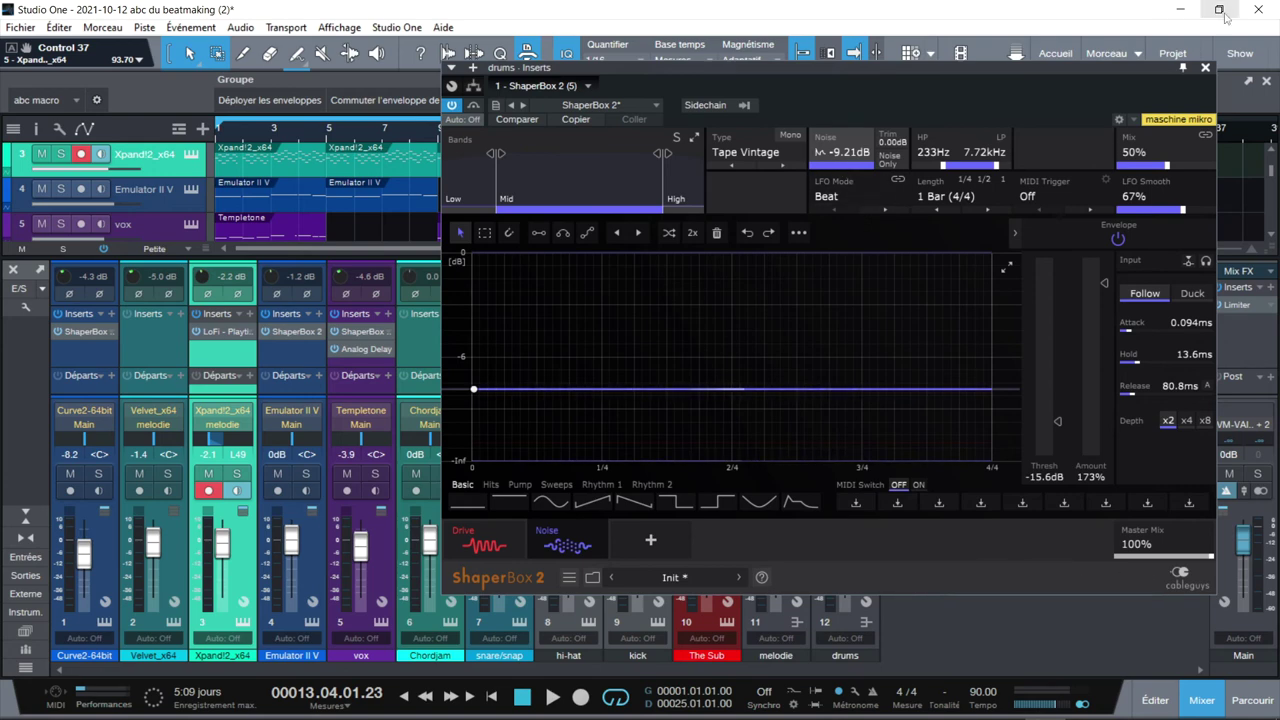
click(1205, 68)
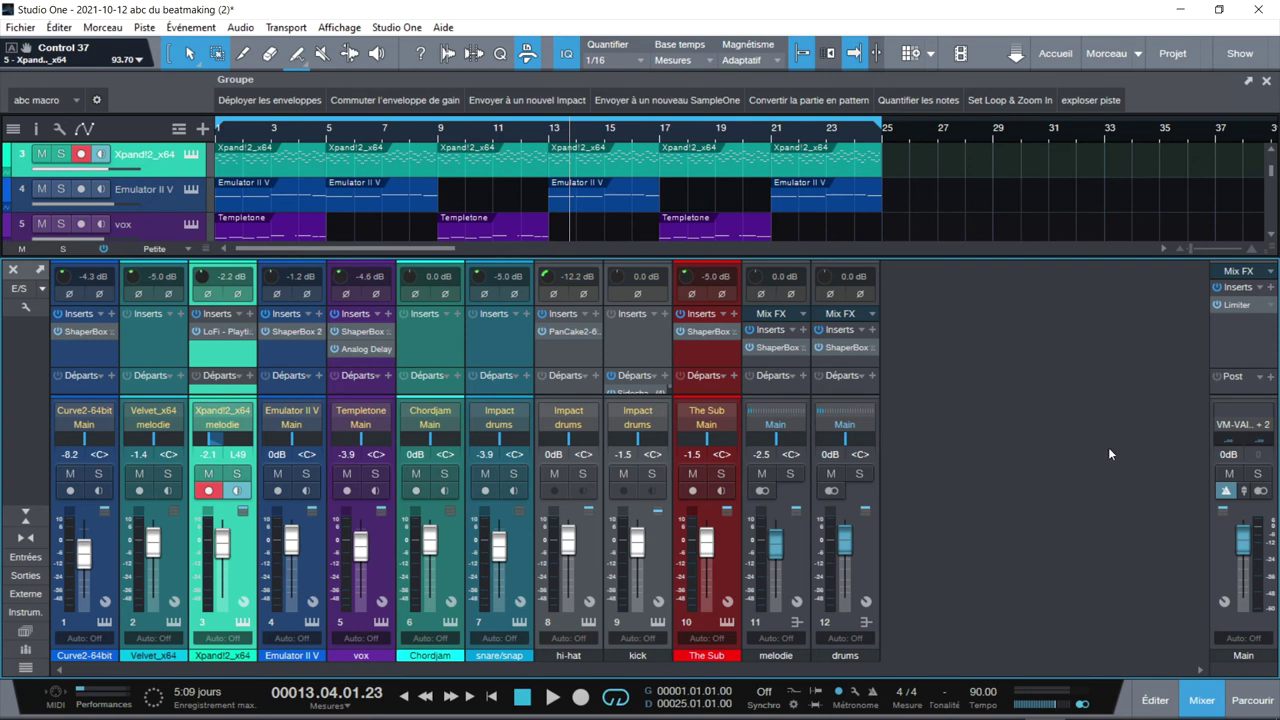
Play the full beat from bar 1 and hide the mixer to show the whole arrangement
key(Home)
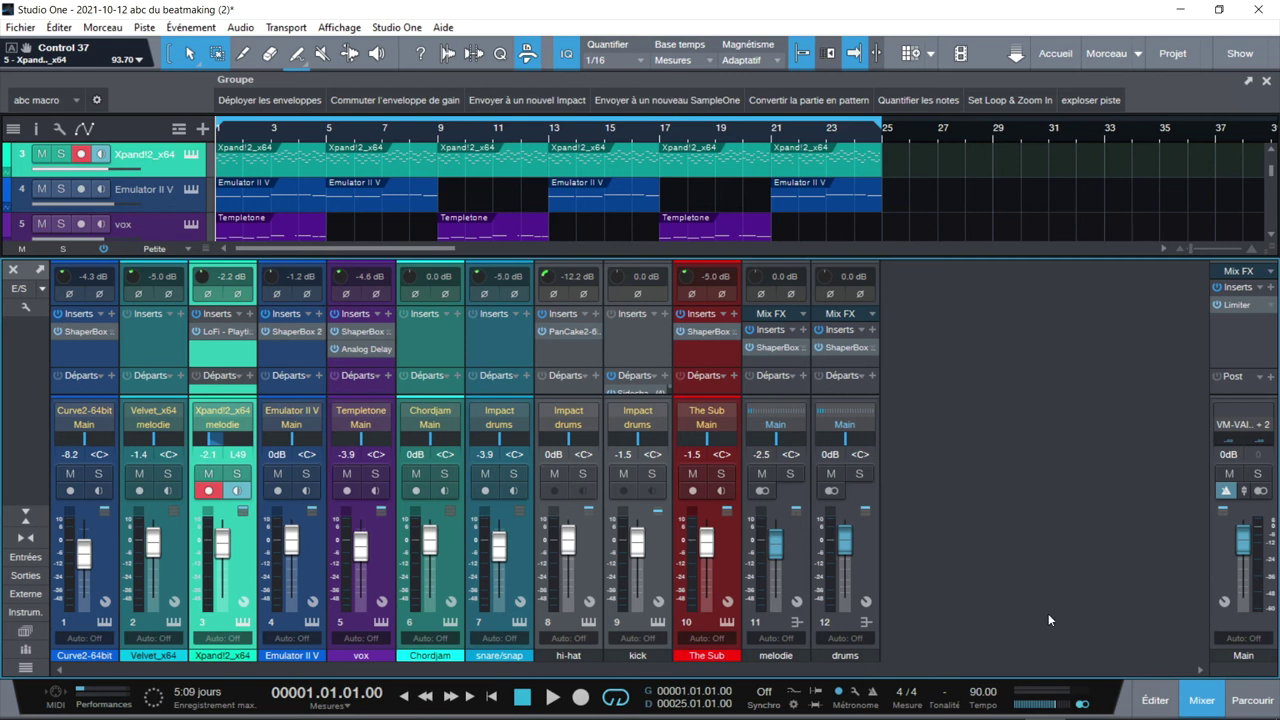
key(space)
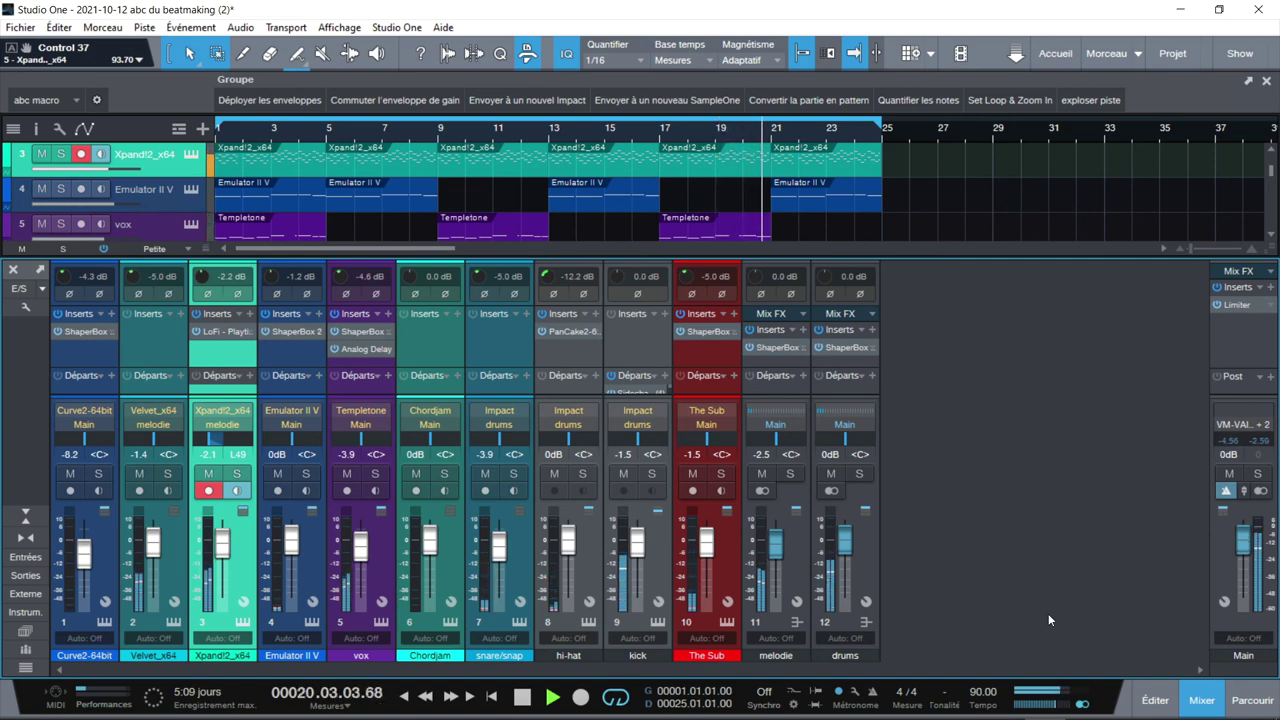
key(F3)
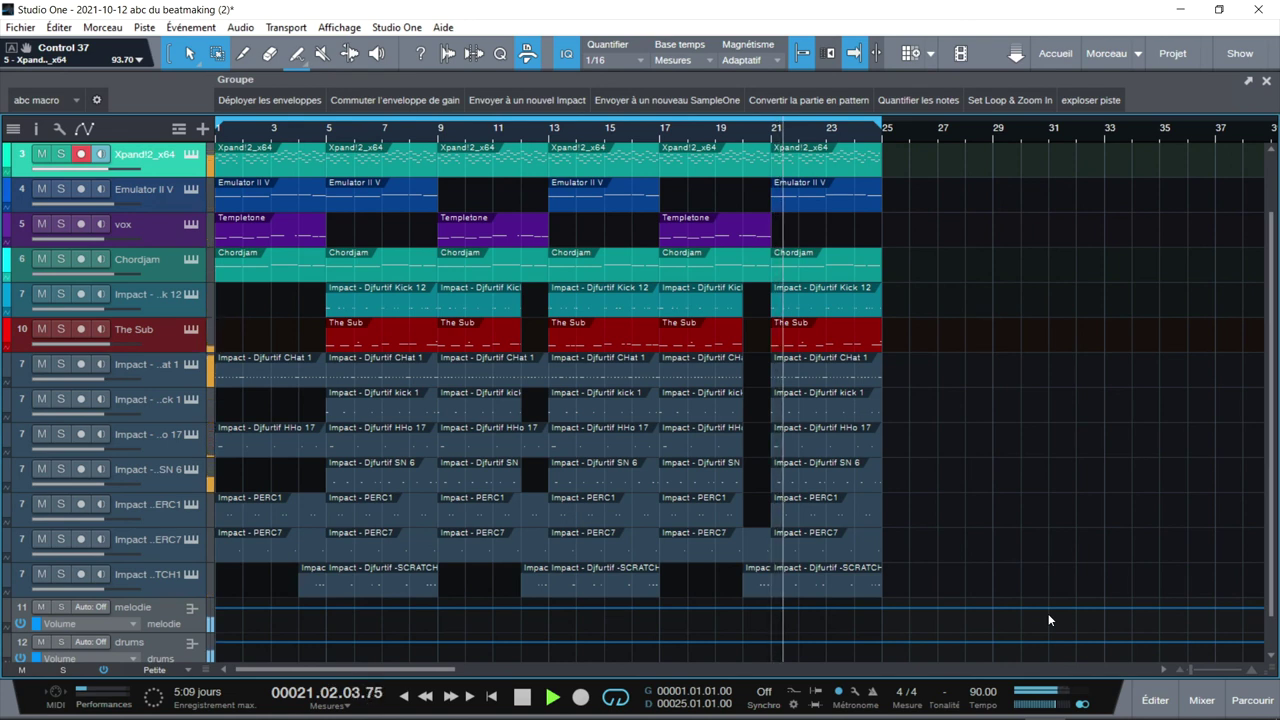